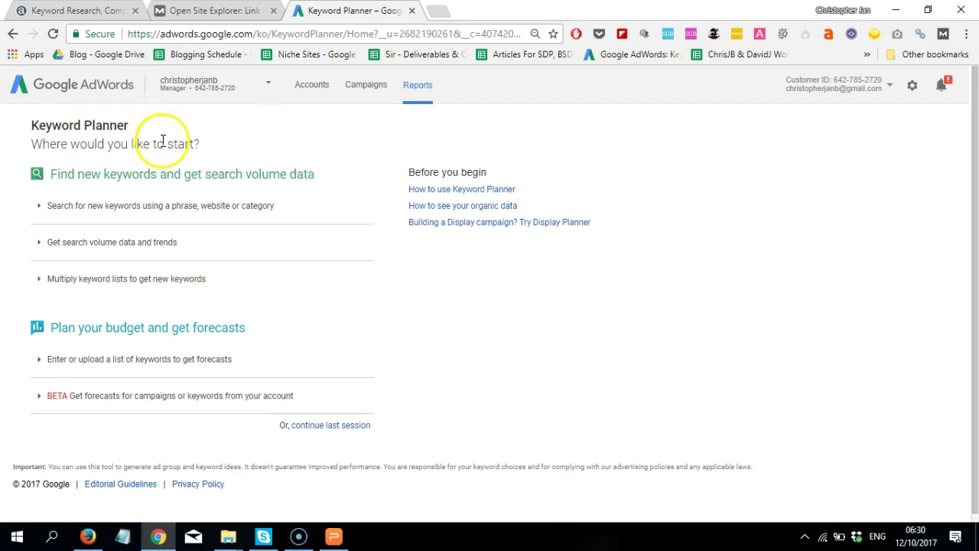
# Set up a new keyword search by phrase with "fitness writer" as the product or service.
pyautogui.click(180, 208)
pyautogui.click(218, 276)
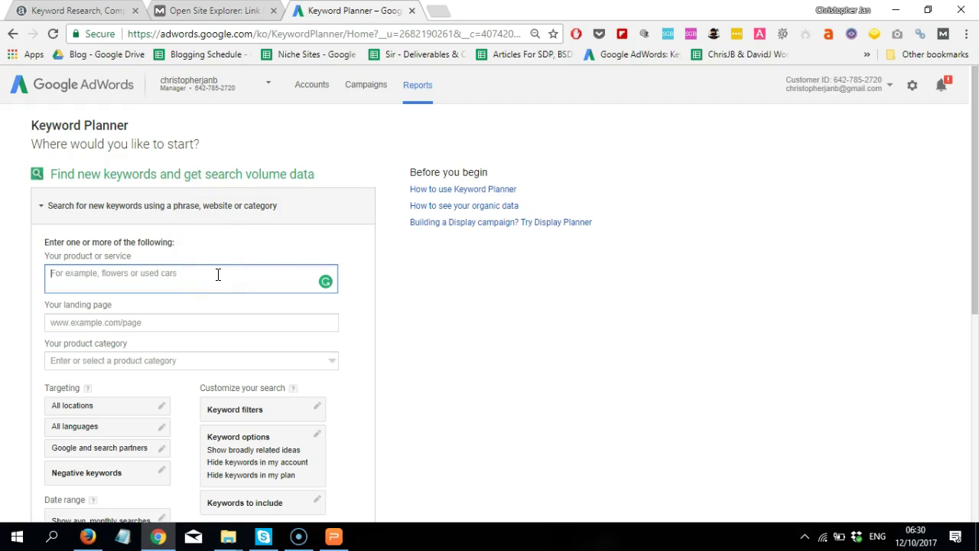
pyautogui.write('writer')
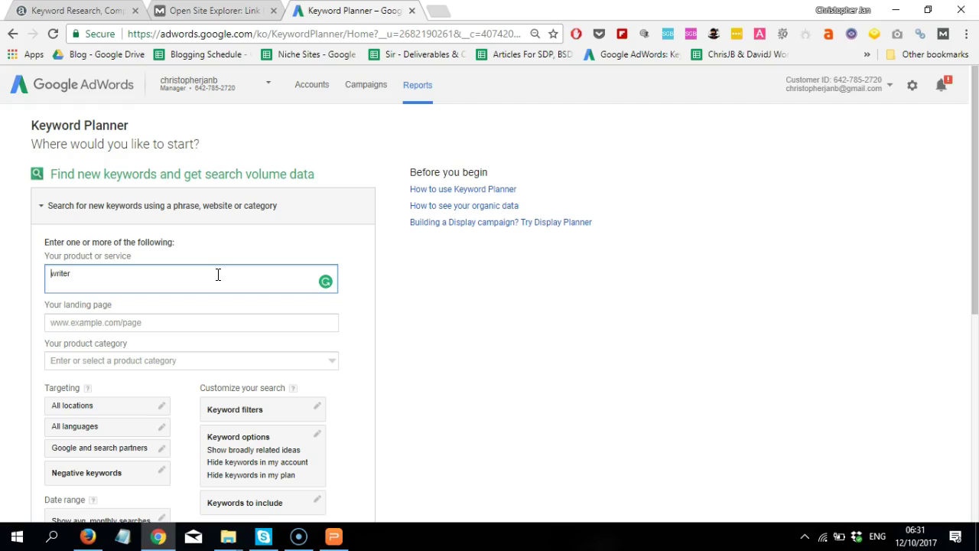
pyautogui.write('fitness')
pyautogui.moveTo(976, 174); pyautogui.dragTo(968, 252)
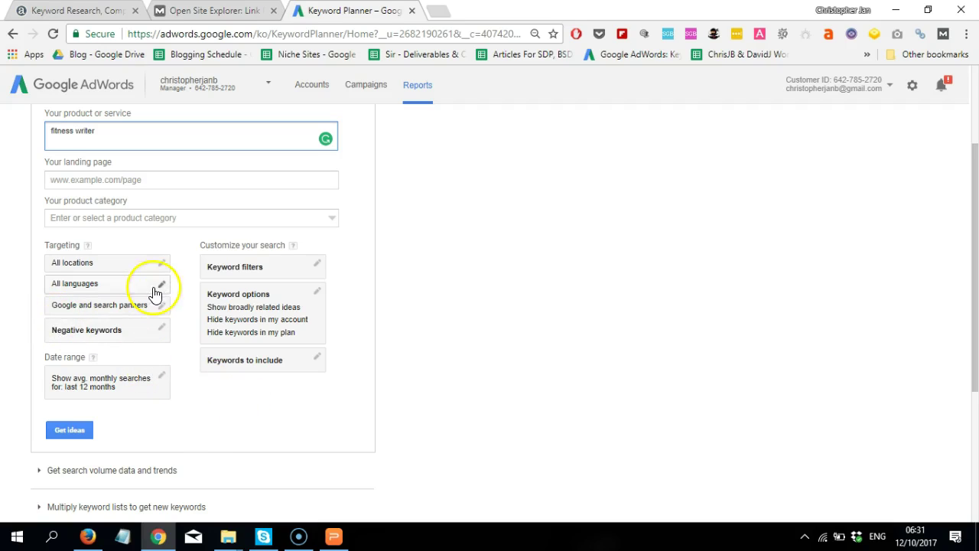
# Check the location targeting without changing it, and get keyword ideas for "fitness writer".
pyautogui.click(106, 271)
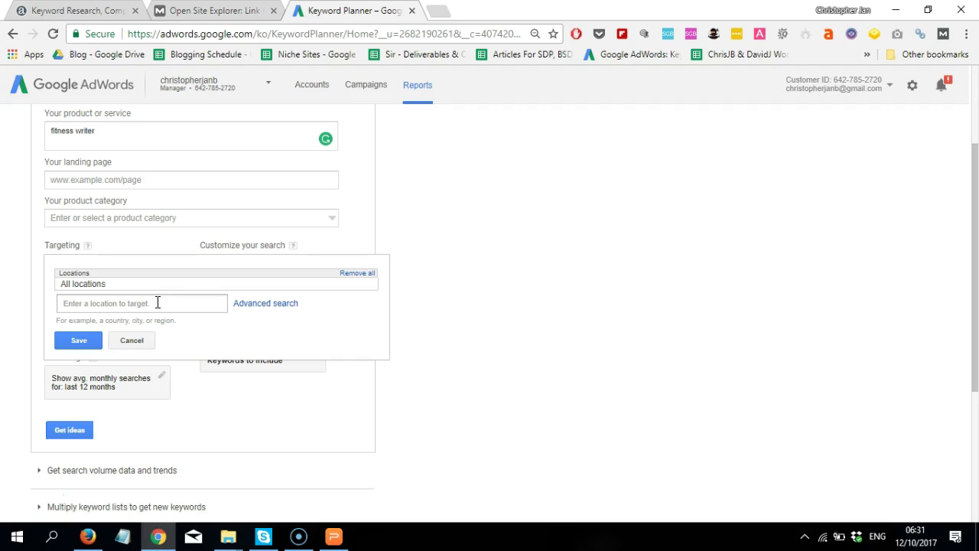
pyautogui.click(487, 271)
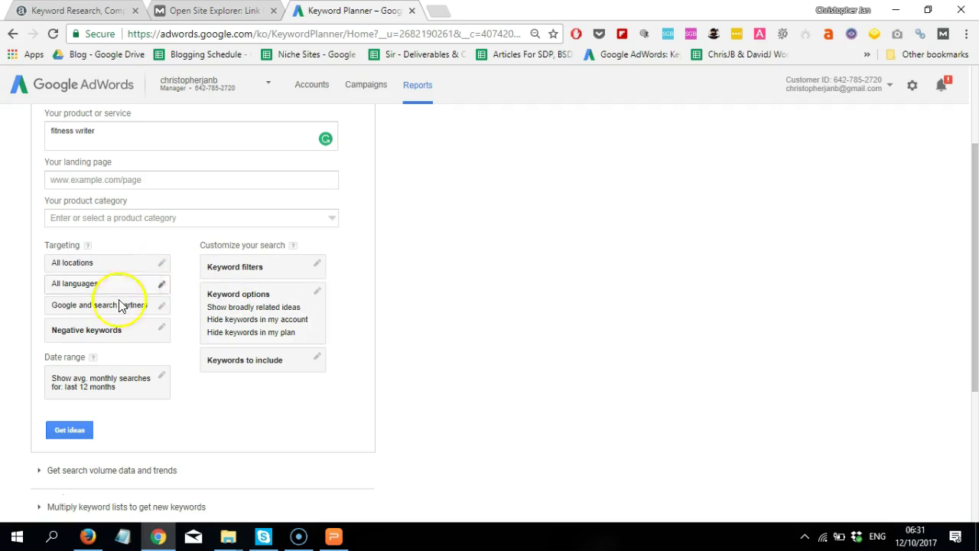
pyautogui.click(66, 433)
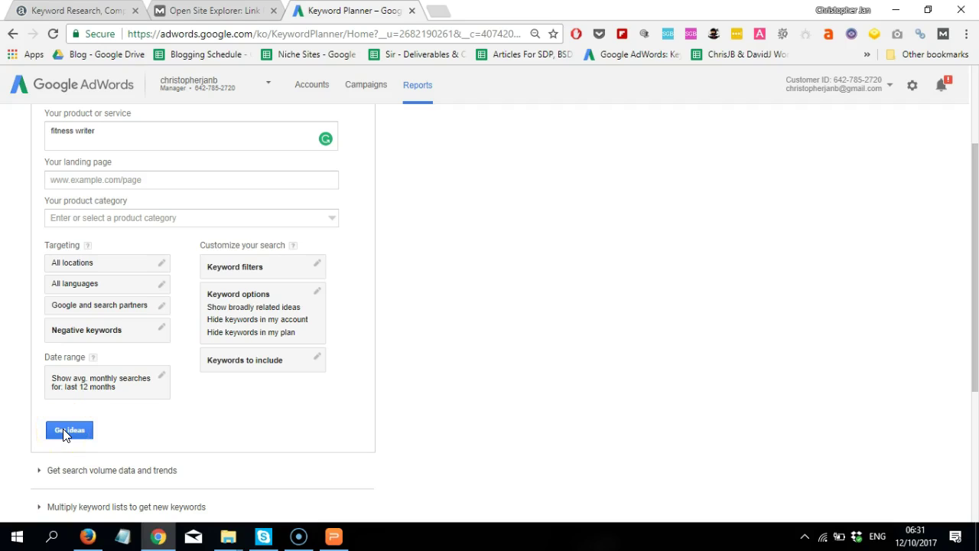
pyautogui.click(75, 433)
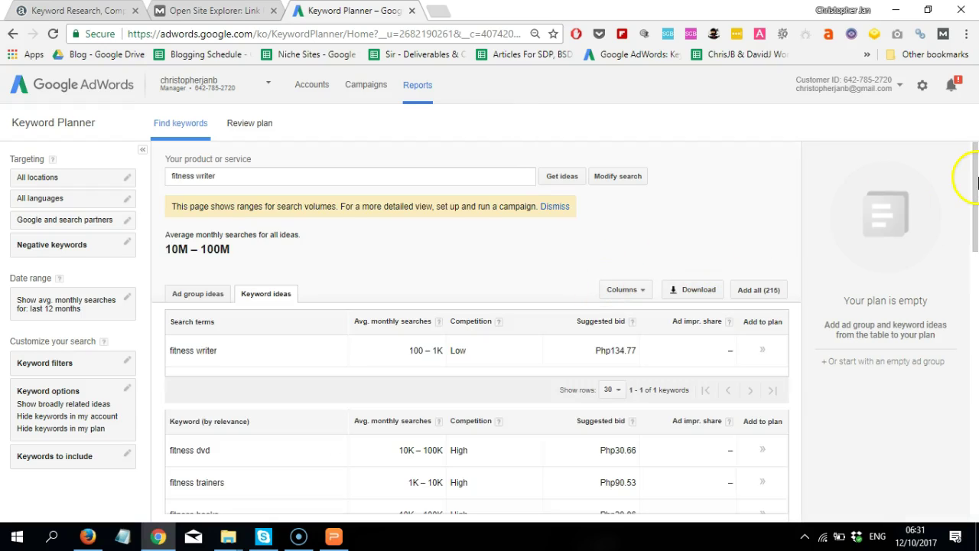
# Review the first page of keyword ideas, comparing search volume and competition, and highlight the keyword "freelance fitness writer".
pyautogui.scroll(-1, 976, 182)
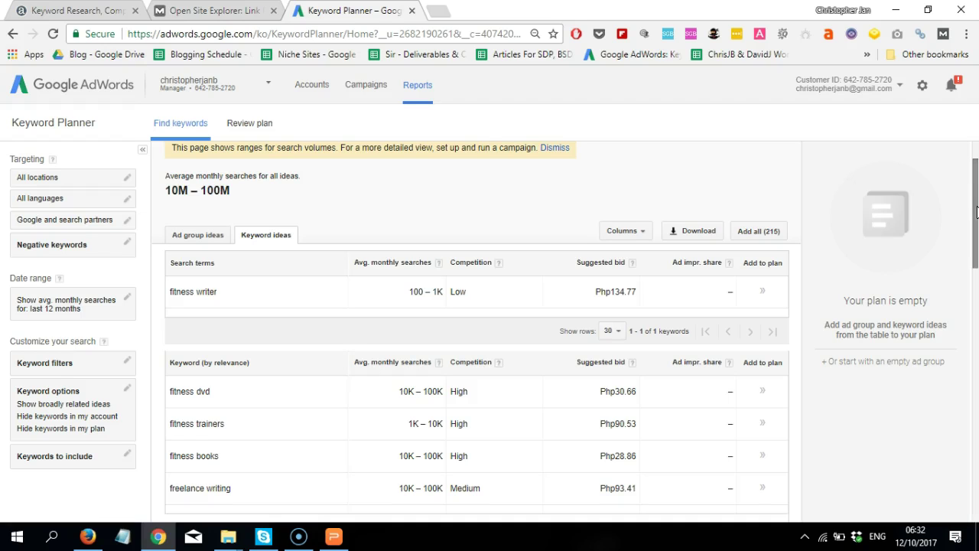
pyautogui.moveTo(976, 213); pyautogui.dragTo(976, 434)
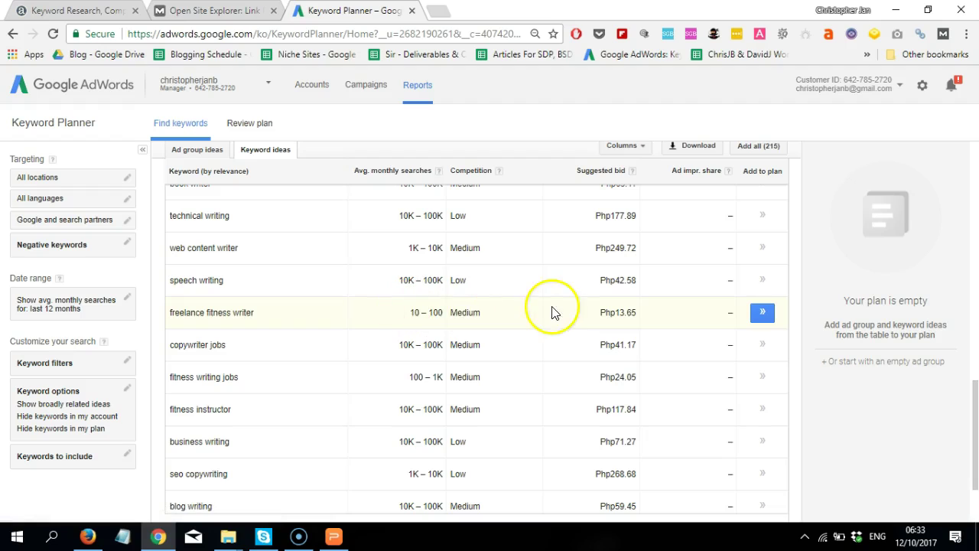
pyautogui.click(253, 313)
pyautogui.moveTo(254, 314); pyautogui.dragTo(181, 312)
pyautogui.click(227, 313)
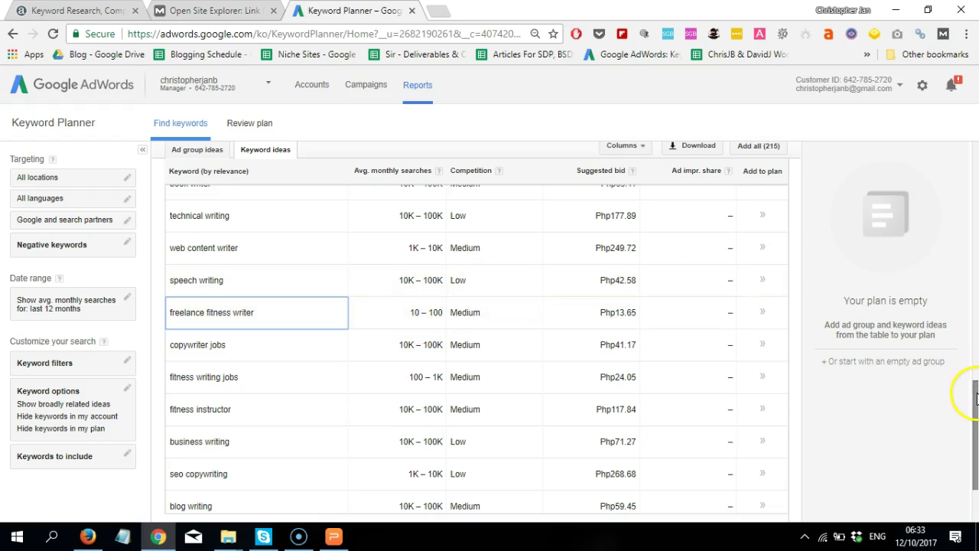
pyautogui.moveTo(976, 395); pyautogui.dragTo(976, 424)
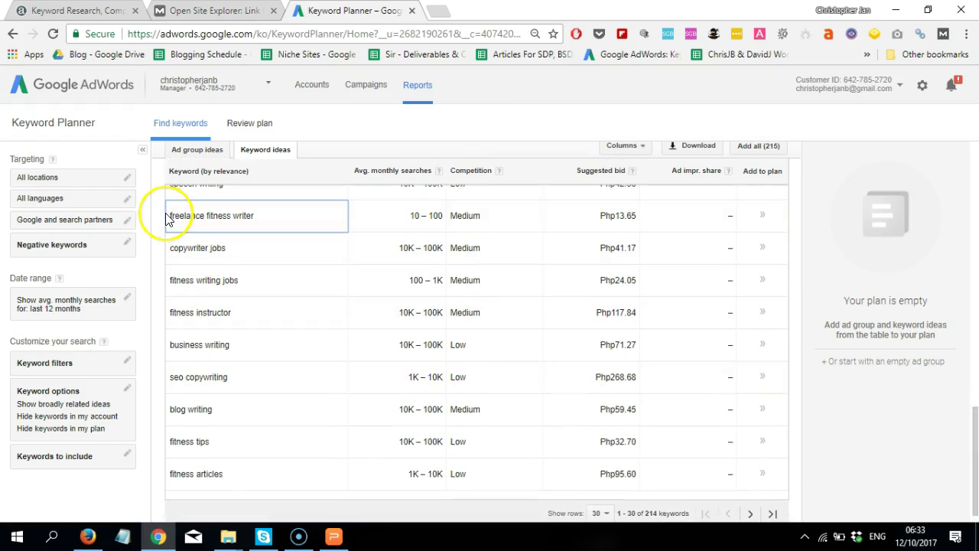
pyautogui.moveTo(171, 215); pyautogui.dragTo(255, 227)
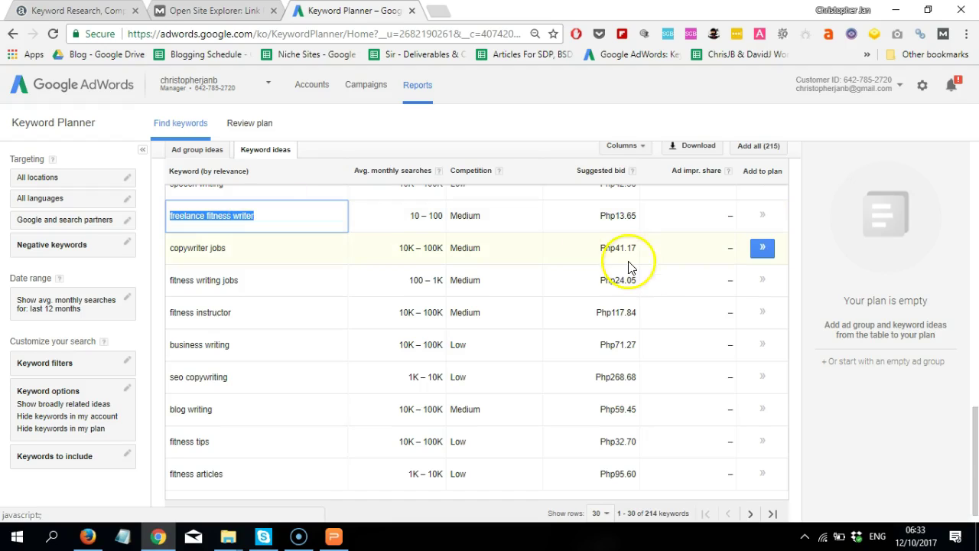
# Go to the second page of keyword ideas and look through its keywords.
pyautogui.click(976, 453)
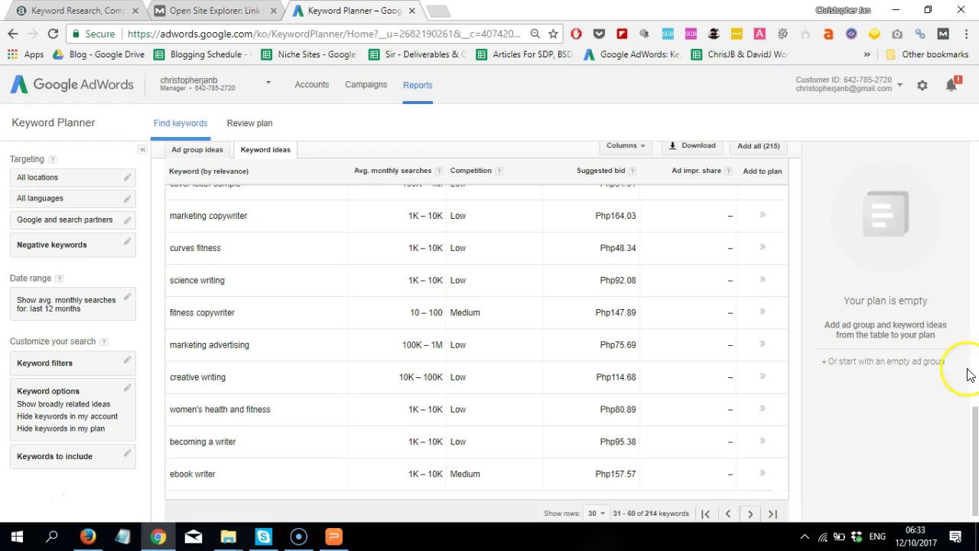
pyautogui.moveTo(974, 418)
pyautogui.mouseDown()
pyautogui.moveTo(976, 203)
pyautogui.moveTo(975, 267)
pyautogui.mouseUp()
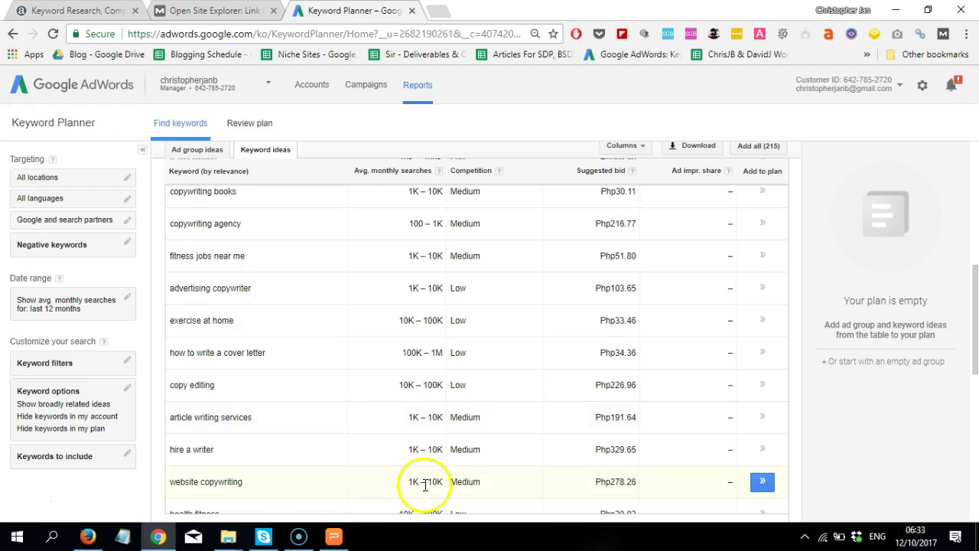
pyautogui.moveTo(304, 535)
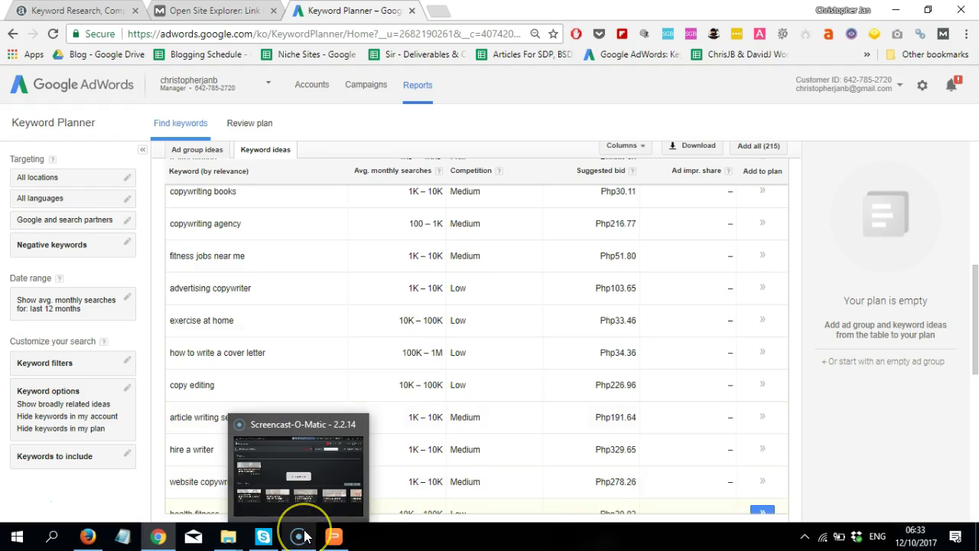
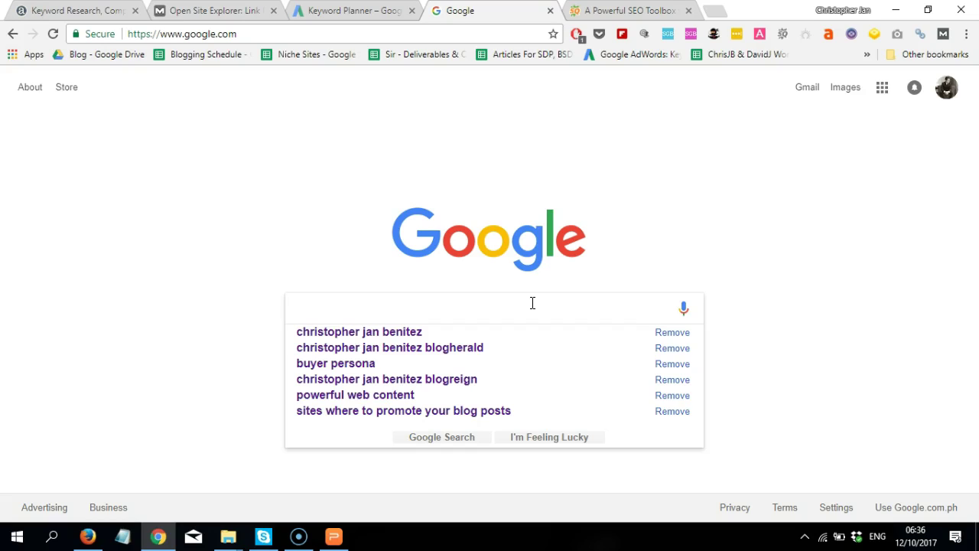
# Search Google for fitness inurl:"write-for-us" and look over the results.
pyautogui.write('tness')
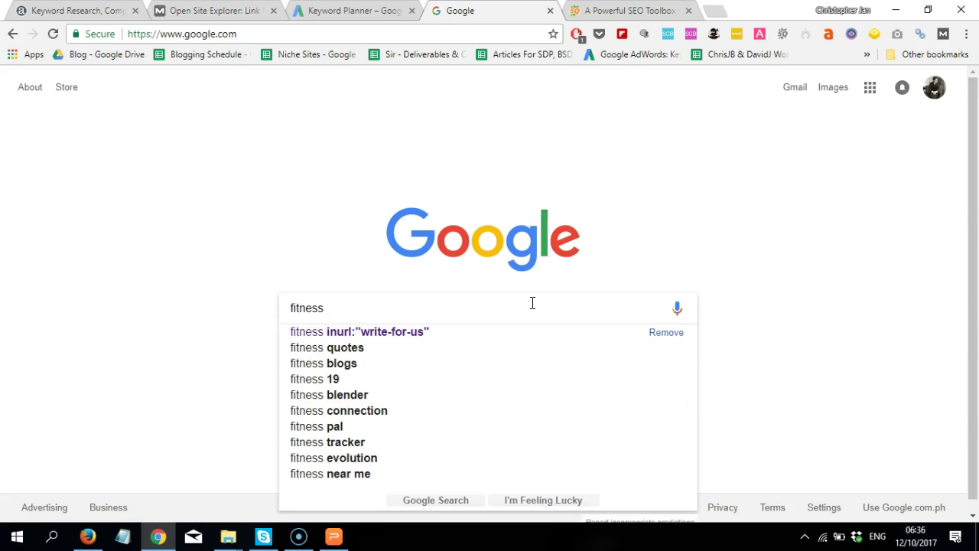
pyautogui.press('Down')
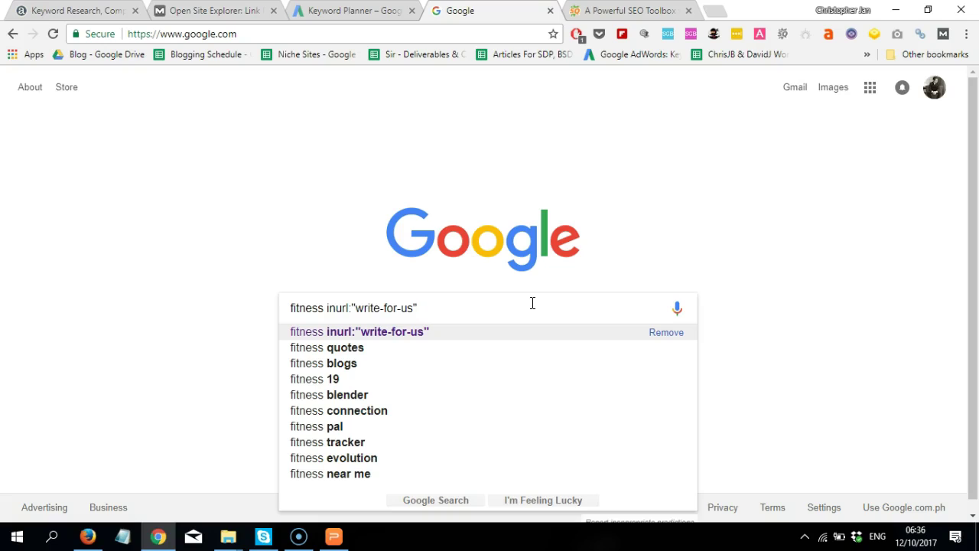
pyautogui.press('Return')
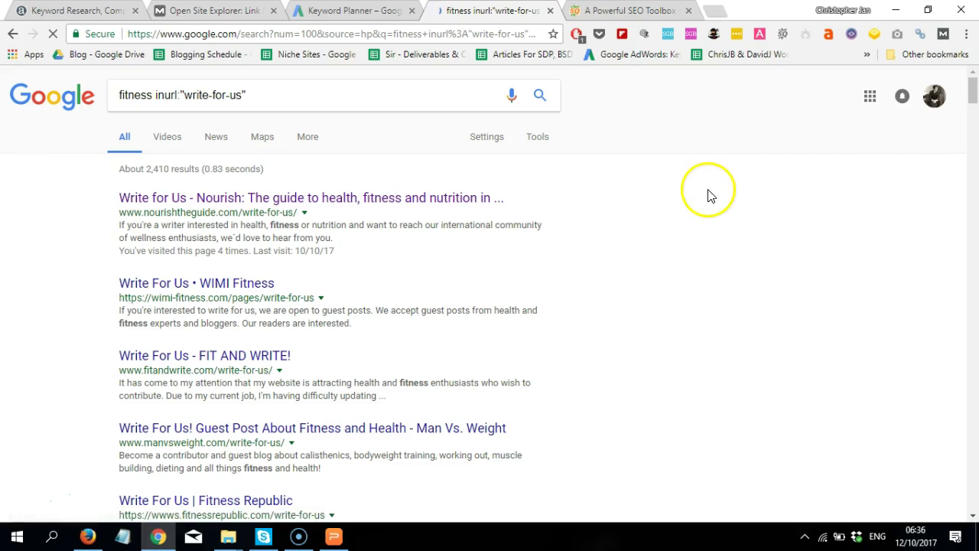
pyautogui.moveTo(974, 95)
pyautogui.mouseDown()
pyautogui.moveTo(973, 105)
pyautogui.moveTo(974, 91)
pyautogui.mouseUp()
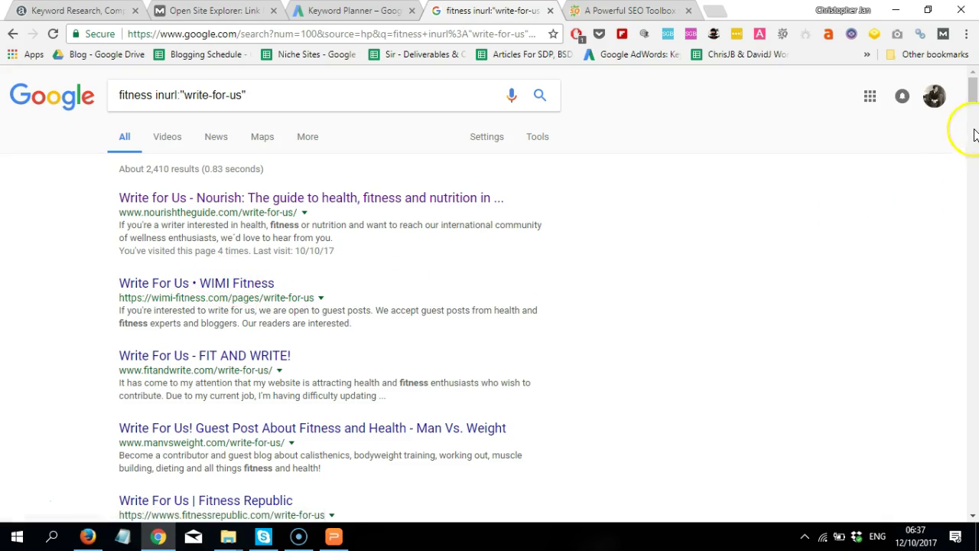
pyautogui.moveTo(973, 99)
pyautogui.mouseDown()
pyautogui.moveTo(974, 164)
pyautogui.moveTo(973, 81)
pyautogui.mouseUp()
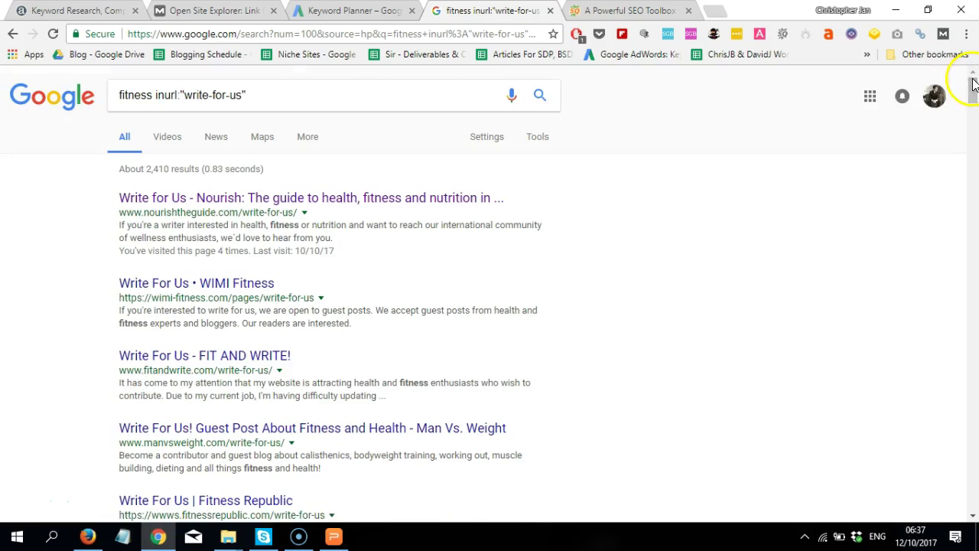
# View the results-per-page option in Google's search settings and return to the search results.
pyautogui.click(489, 138)
pyautogui.click(497, 161)
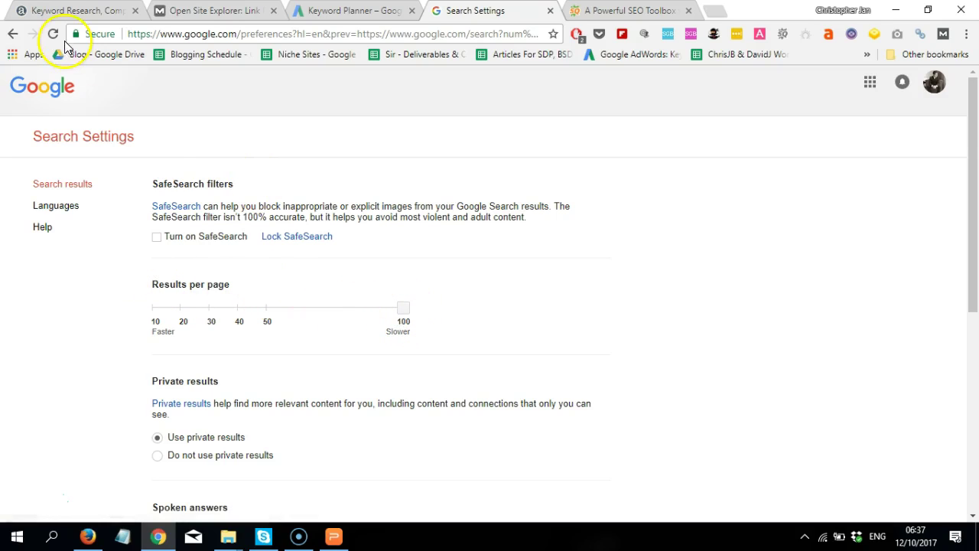
pyautogui.click(12, 34)
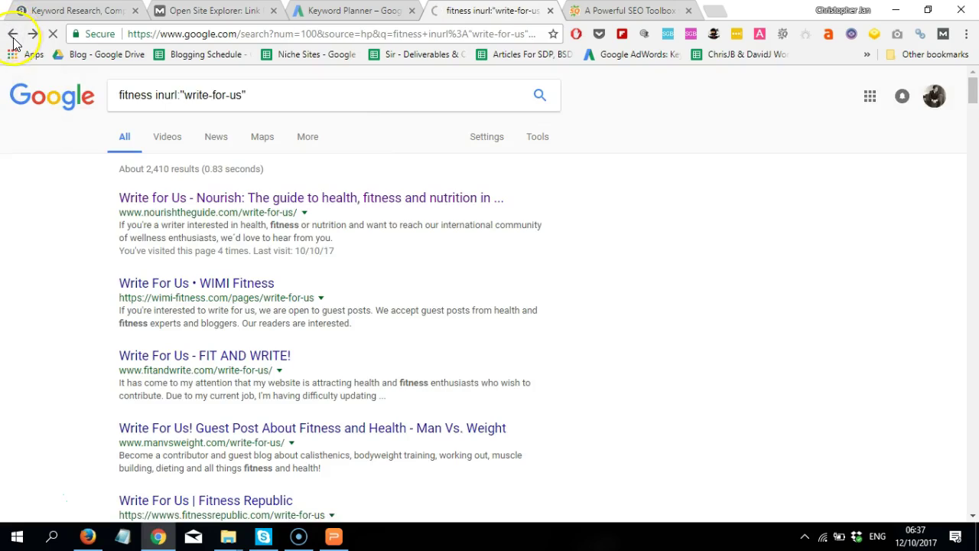
pyautogui.moveTo(972, 87); pyautogui.dragTo(962, 43)
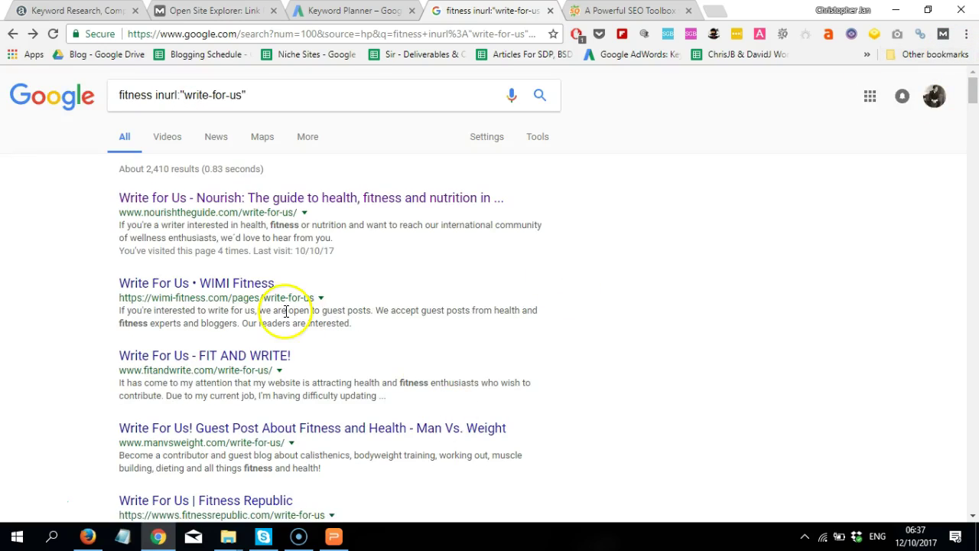
# Open the "Write for Us - Nourish" search result in a new tab and switch to it.
pyautogui.rightClick(299, 204)
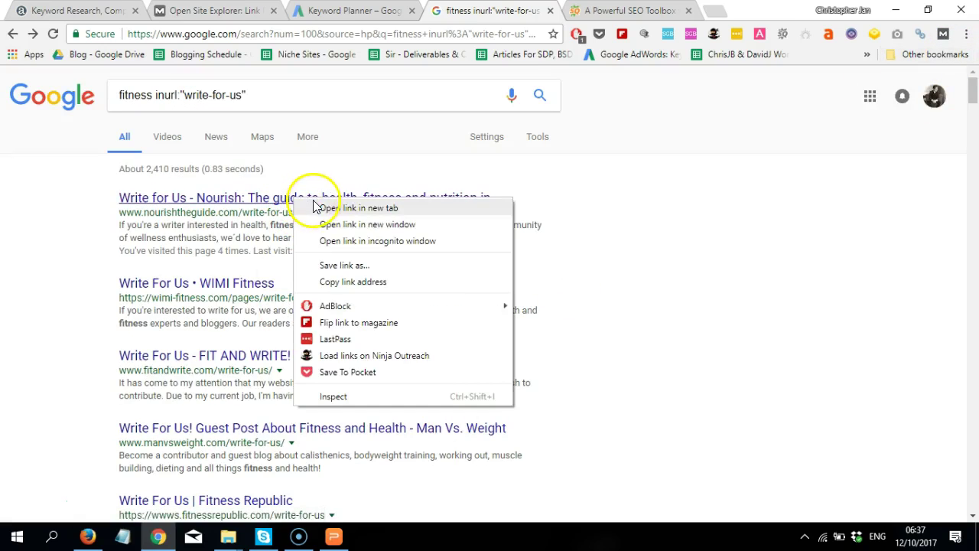
pyautogui.click(313, 211)
pyautogui.click(595, 11)
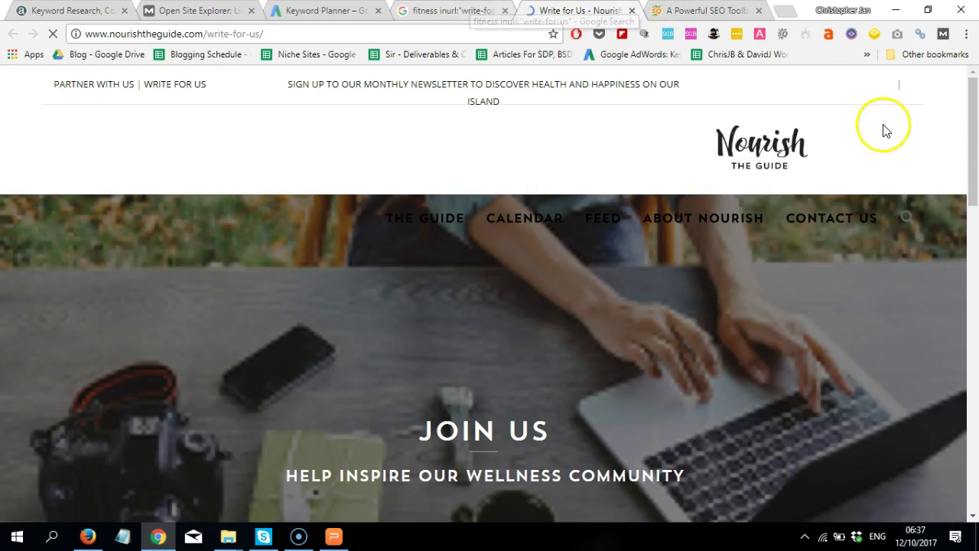
# Dismiss the newsletter pop-up and examine the Nourish write-for-us guidelines and contact form.
pyautogui.moveTo(977, 128); pyautogui.dragTo(966, 267)
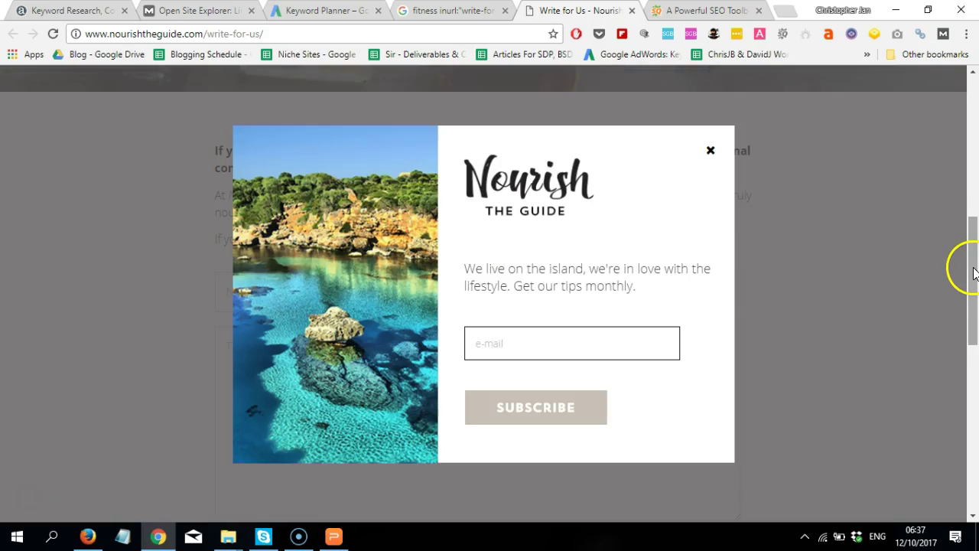
pyautogui.click(710, 152)
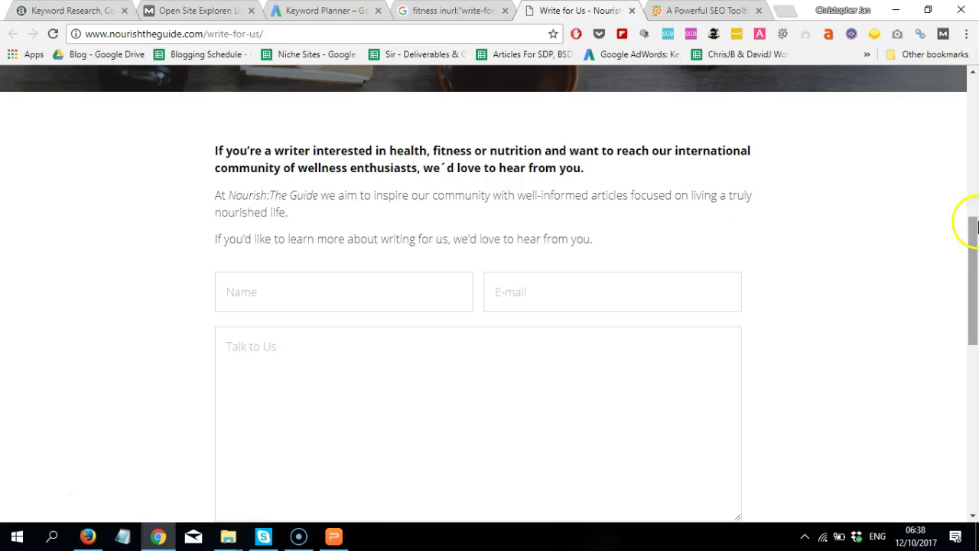
pyautogui.moveTo(968, 234)
pyautogui.mouseDown()
pyautogui.moveTo(977, 273)
pyautogui.moveTo(977, 245)
pyautogui.mouseUp()
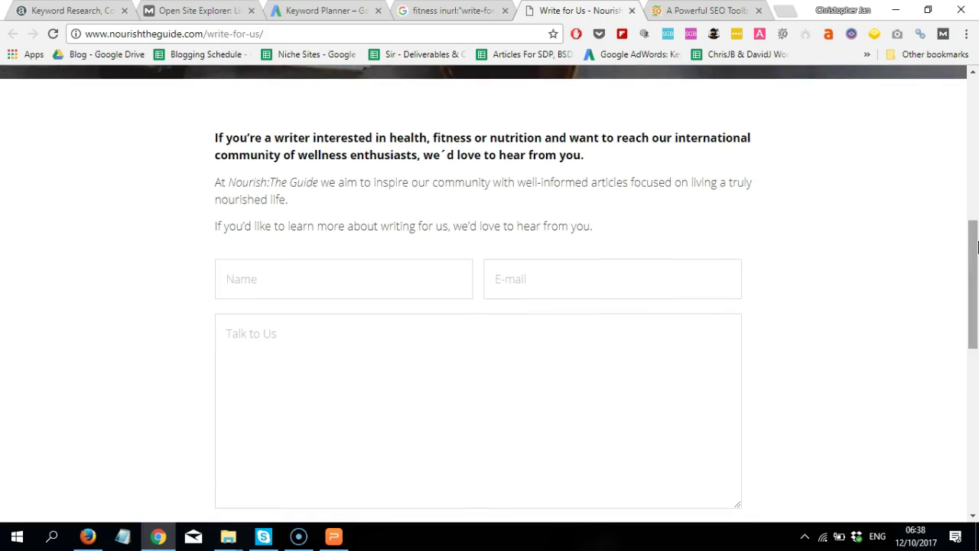
pyautogui.moveTo(977, 245); pyautogui.dragTo(974, 290)
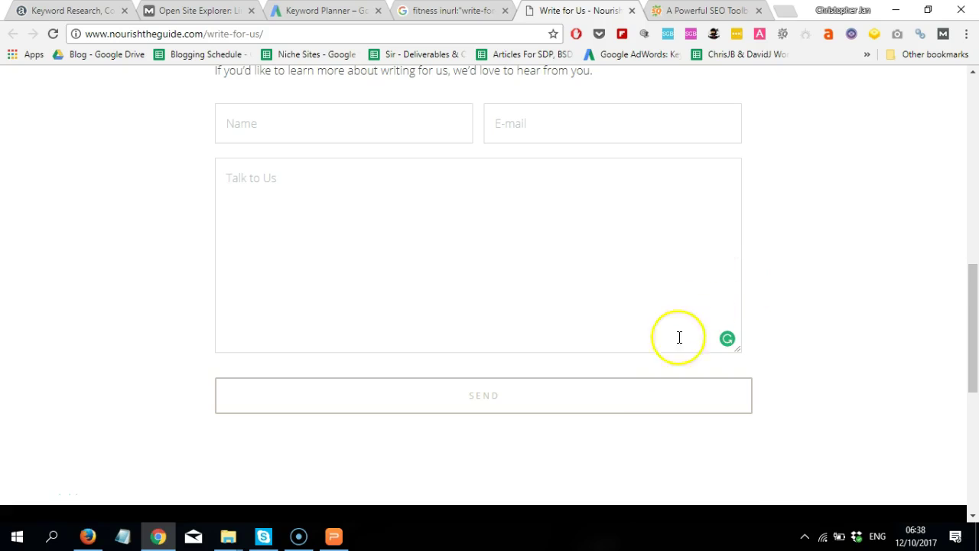
pyautogui.moveTo(968, 332)
pyautogui.mouseDown()
pyautogui.moveTo(974, 273)
pyautogui.moveTo(975, 317)
pyautogui.mouseUp()
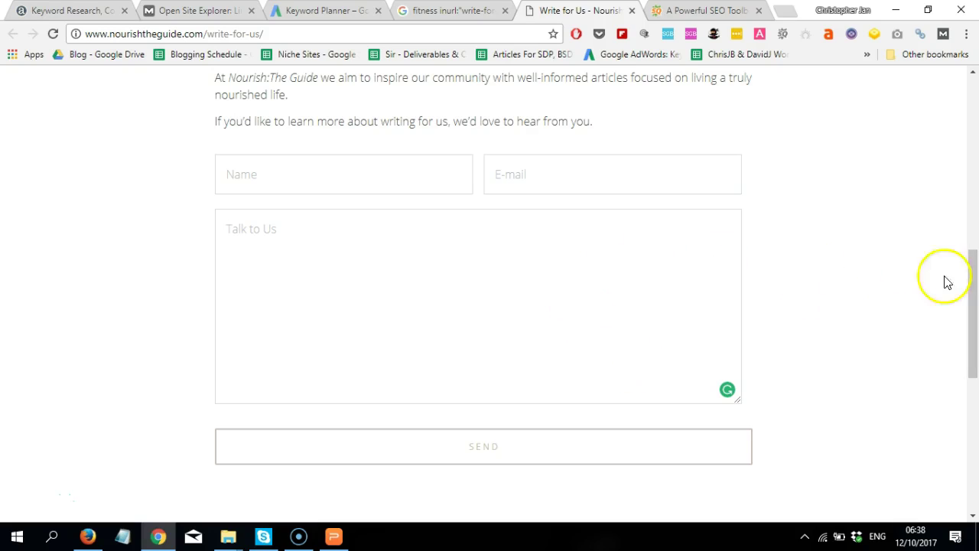
pyautogui.click(864, 211)
pyautogui.click(963, 281)
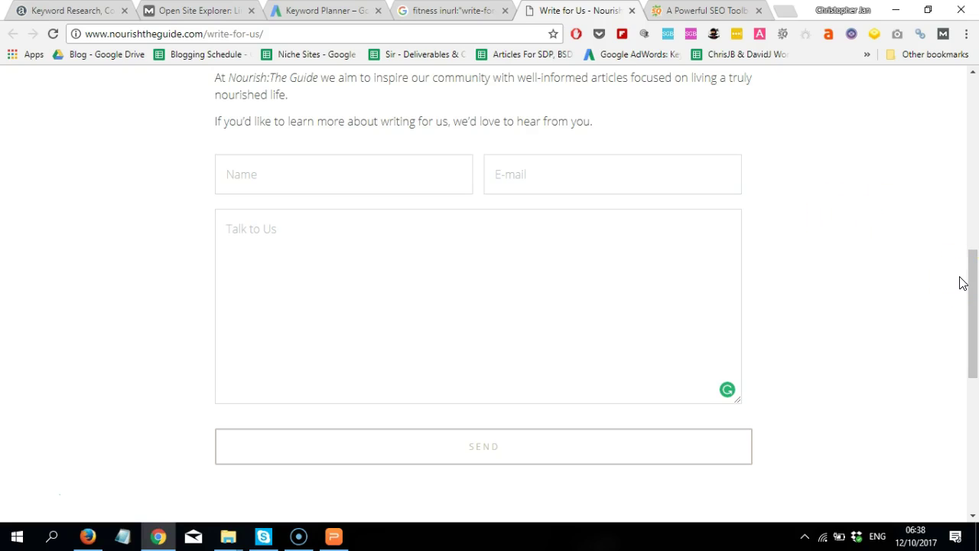
pyautogui.click(842, 138)
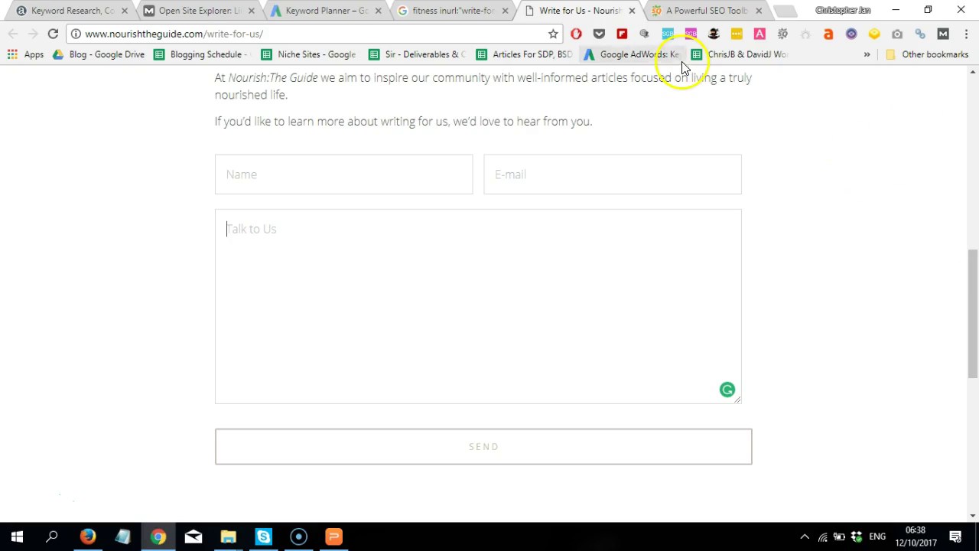
# Open the "Write For Us • WIMI Fitness" search result in a new tab and switch to it, closing the Nourish tab.
pyautogui.click(451, 10)
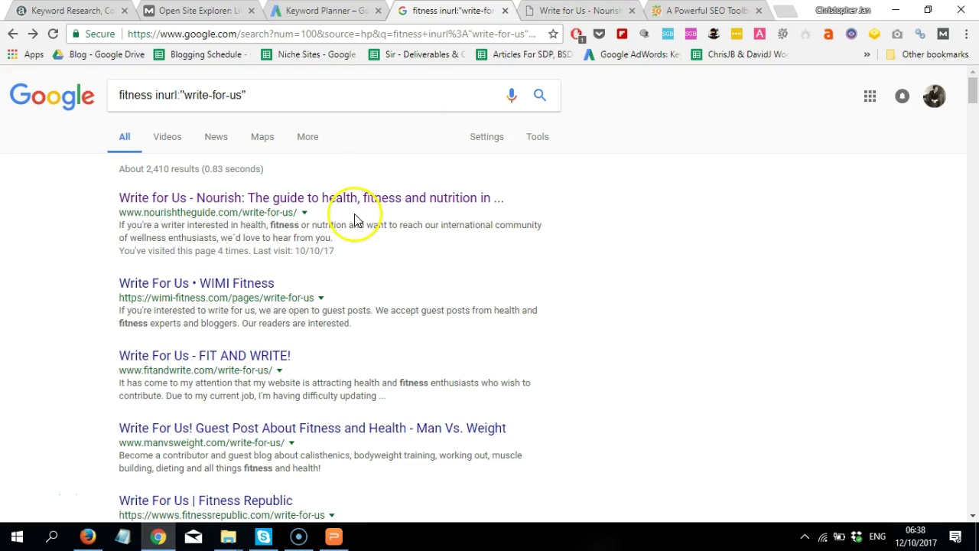
pyautogui.rightClick(245, 282)
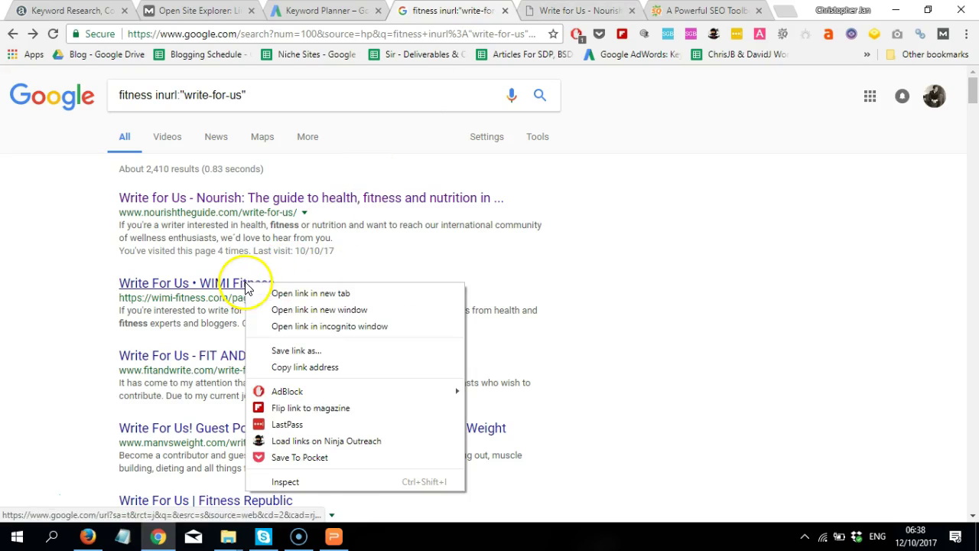
pyautogui.click(277, 296)
pyautogui.click(520, 11)
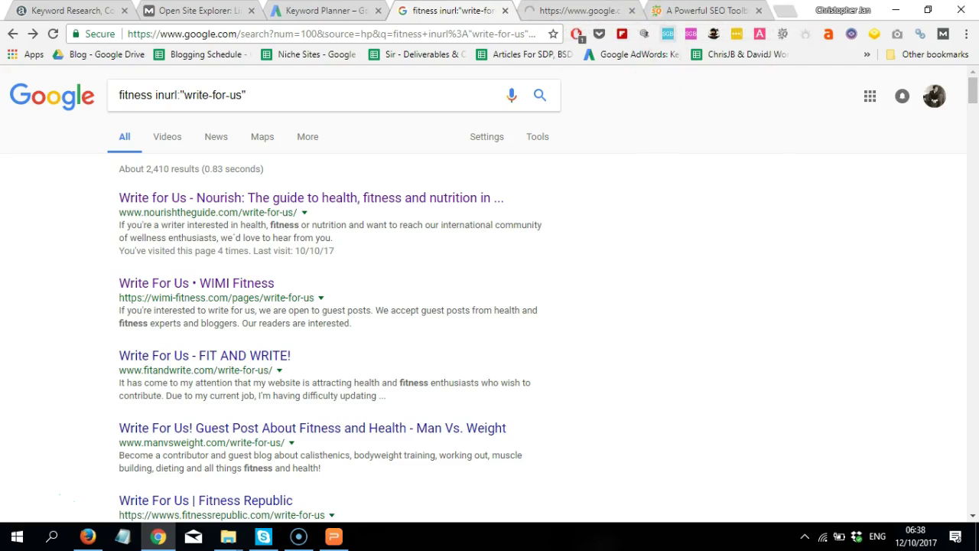
pyautogui.hotkey('ctrl', 'Tab')
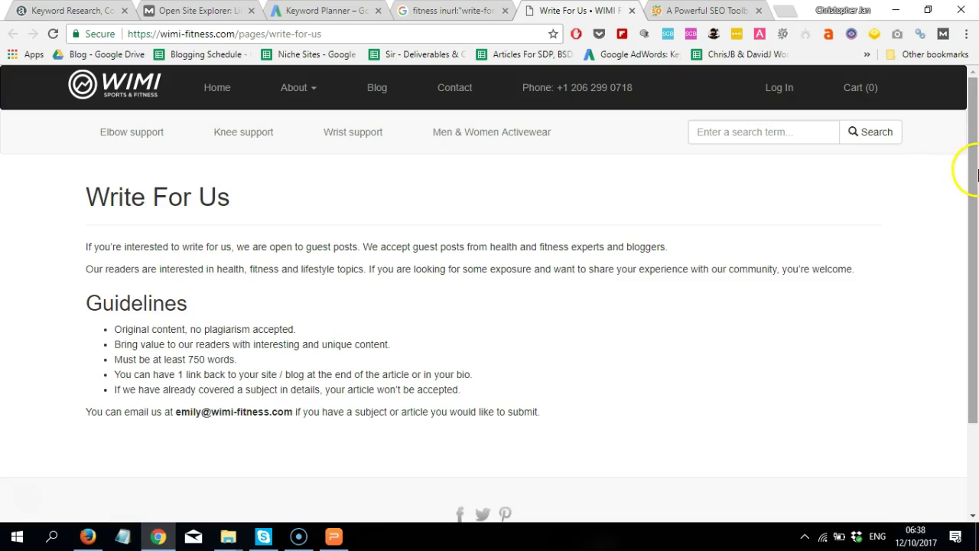
# Examine the guest post guidelines and contact e-mail on the WIMI Fitness write-for-us page.
pyautogui.scroll(-1, 962, 196)
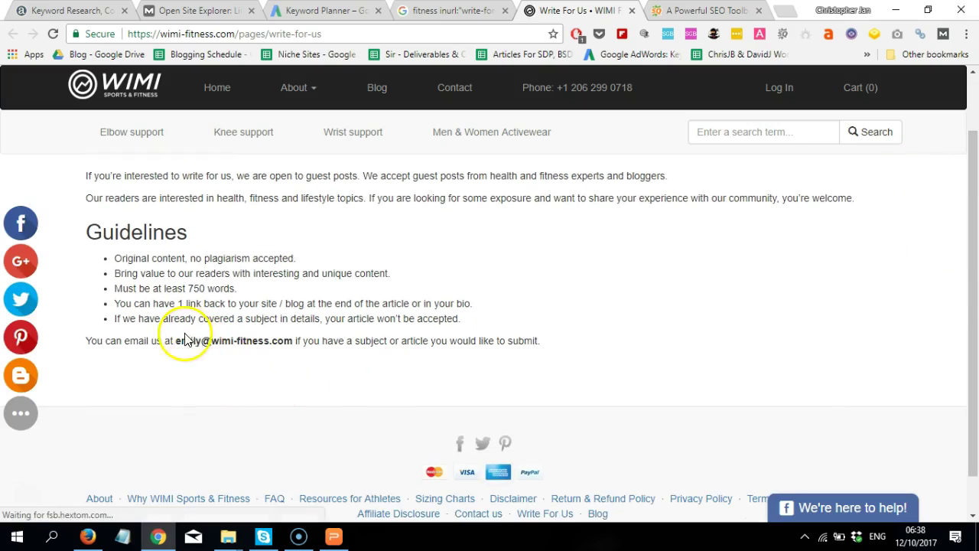
pyautogui.moveTo(176, 340); pyautogui.dragTo(292, 335)
pyautogui.click(260, 304)
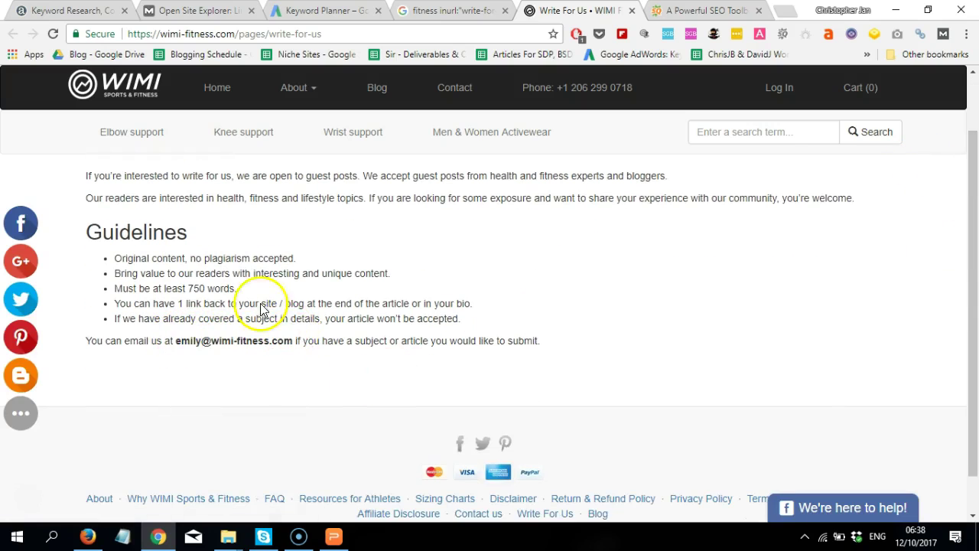
pyautogui.moveTo(115, 257); pyautogui.dragTo(471, 322)
pyautogui.click(471, 322)
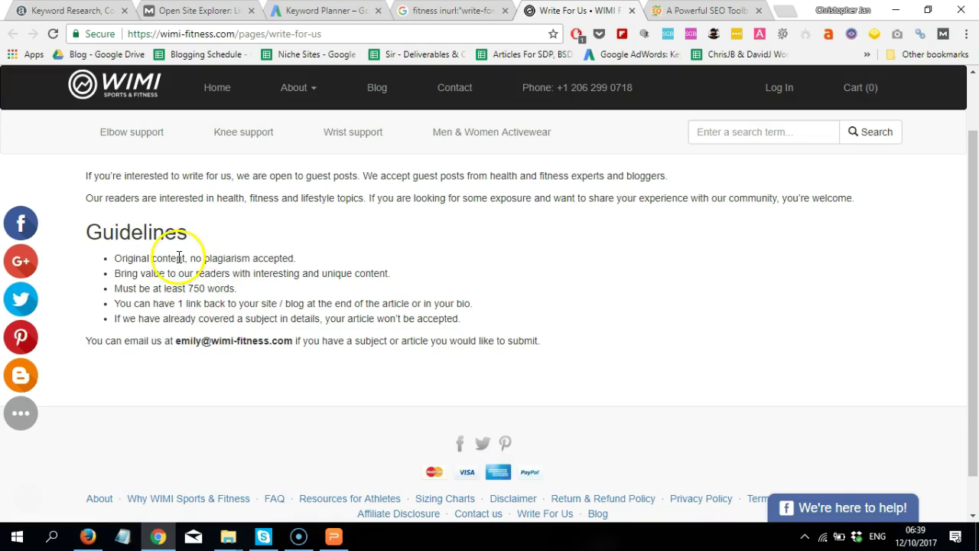
pyautogui.click(478, 11)
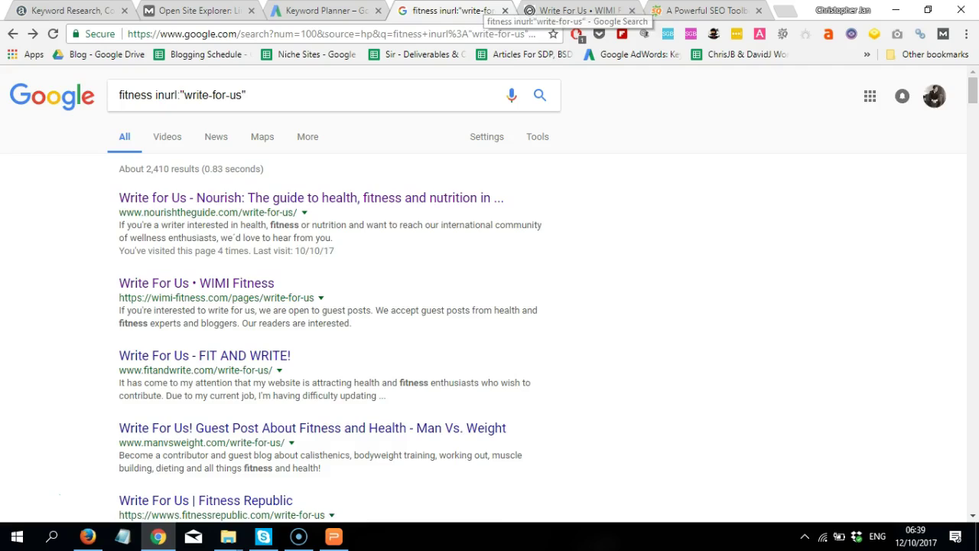
pyautogui.click(581, 10)
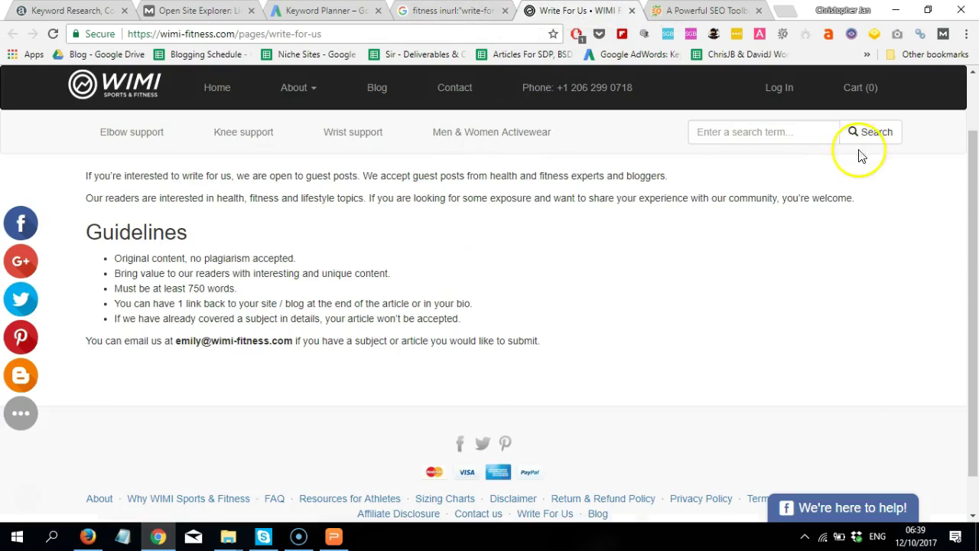
pyautogui.scroll(1, 969, 164)
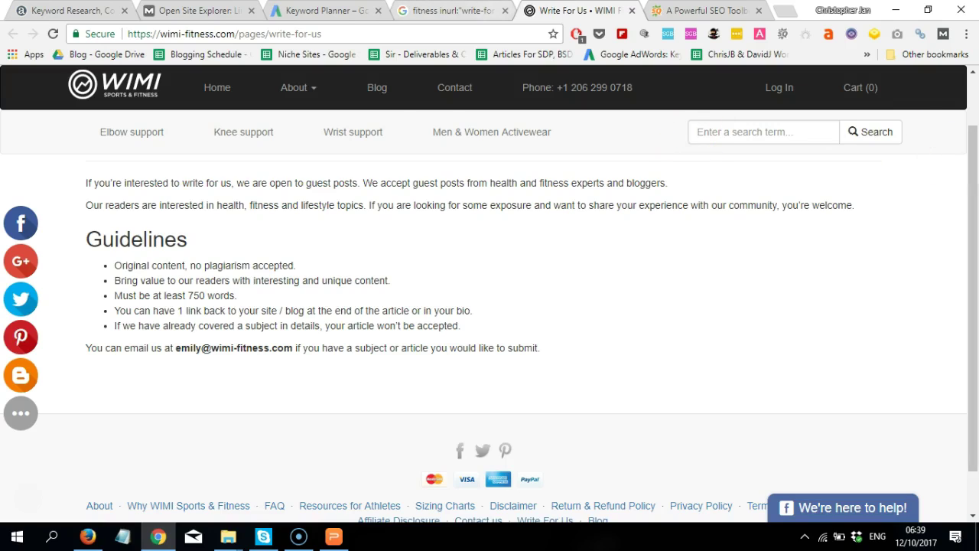
# Close the WIMI Fitness tab and return to the Google search results.
pyautogui.click(455, 11)
pyautogui.click(632, 12)
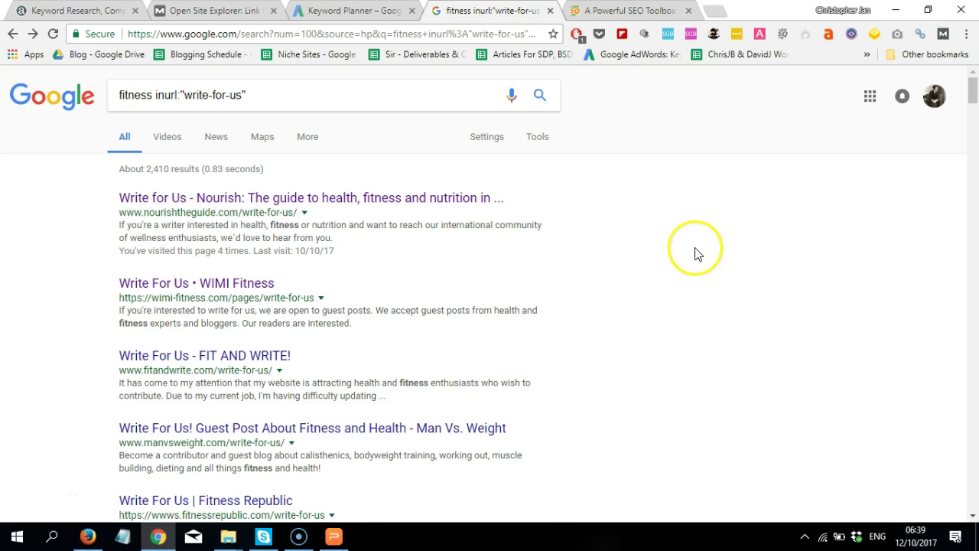
pyautogui.moveTo(972, 95)
pyautogui.mouseDown()
pyautogui.moveTo(972, 151)
pyautogui.moveTo(973, 83)
pyautogui.mouseUp()
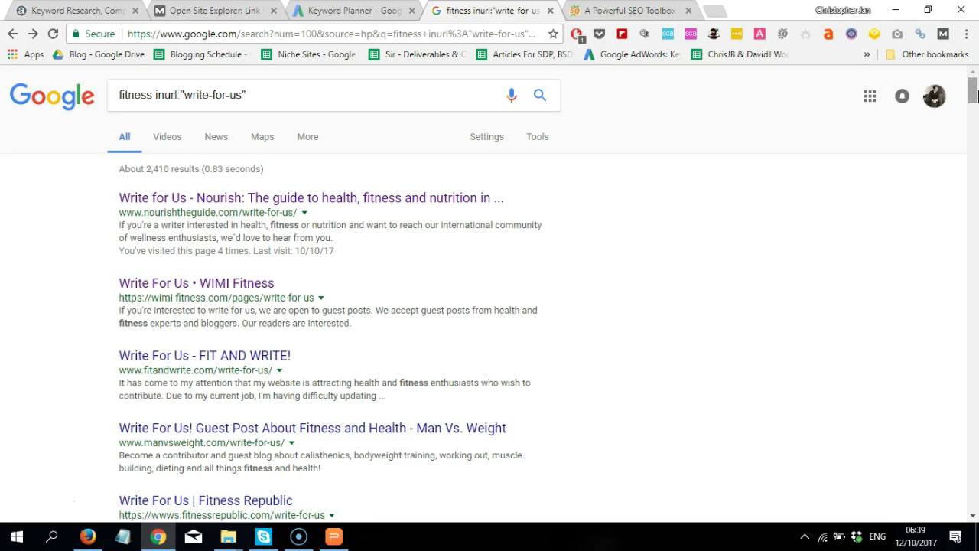
# View the SEOquake home page and return to the fitness write-for-us search results.
pyautogui.click(604, 13)
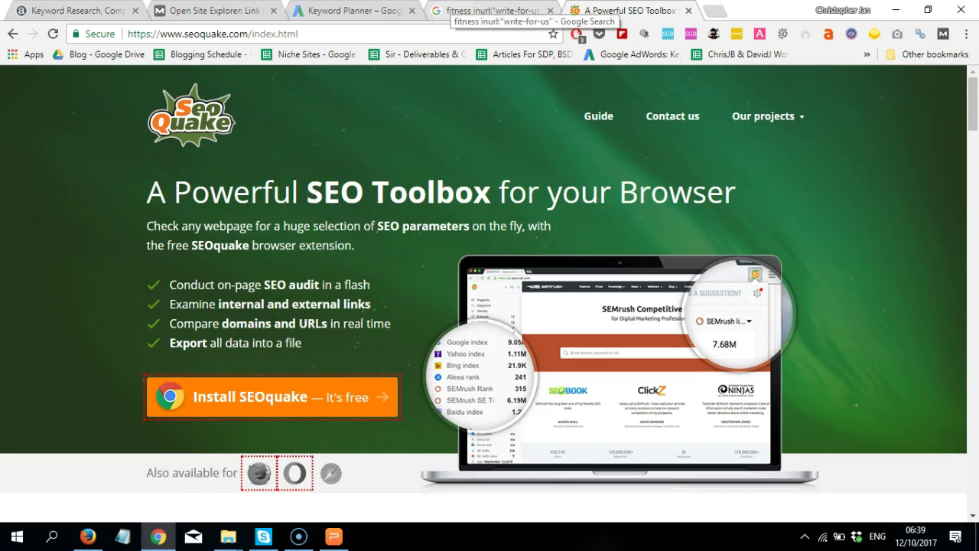
pyautogui.click(490, 11)
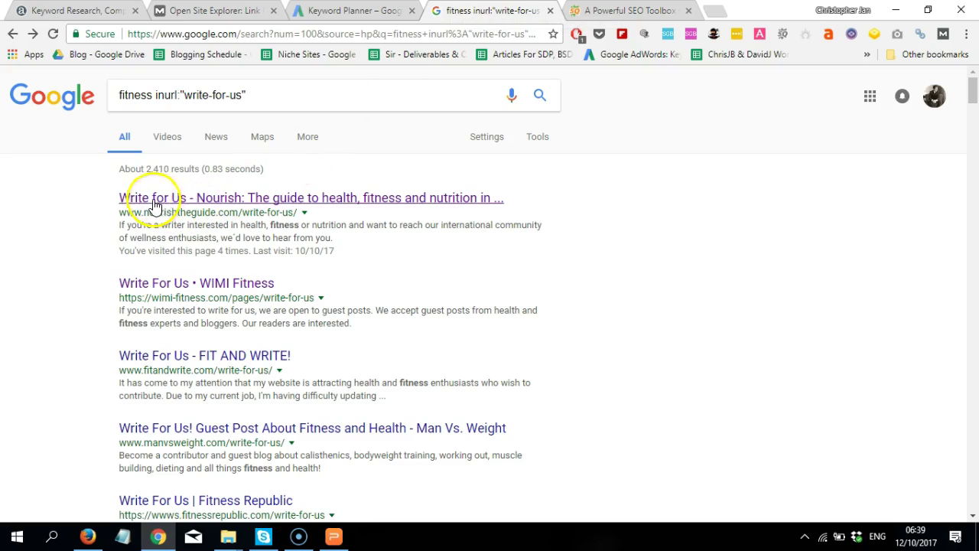
pyautogui.moveTo(974, 76)
pyautogui.mouseDown()
pyautogui.moveTo(971, 317)
pyautogui.moveTo(970, 61)
pyautogui.mouseUp()
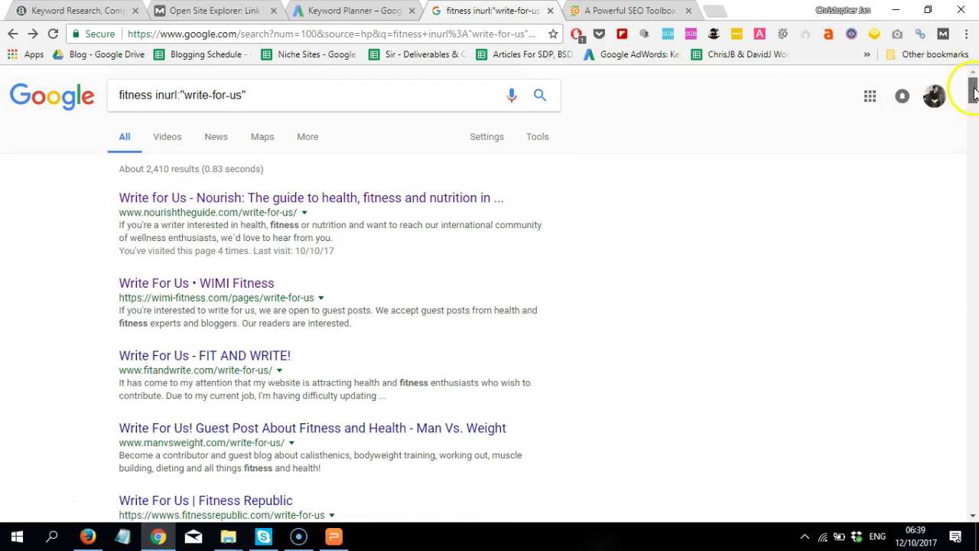
pyautogui.click(371, 98)
pyautogui.click(826, 256)
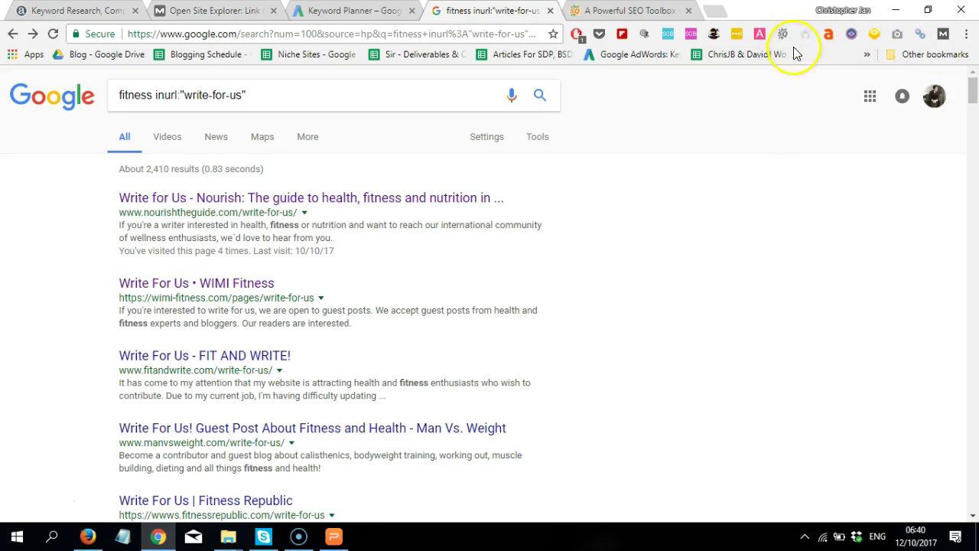
pyautogui.click(609, 17)
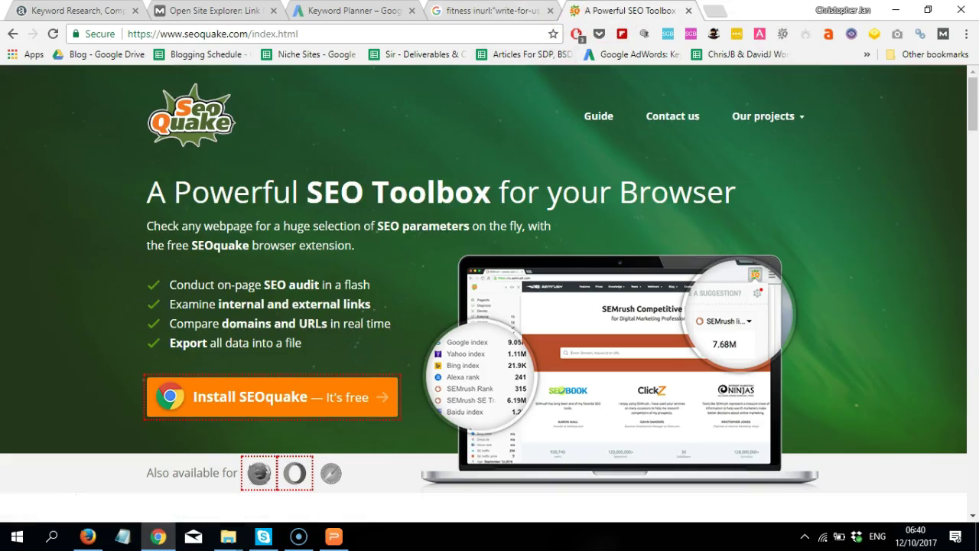
pyautogui.click(520, 10)
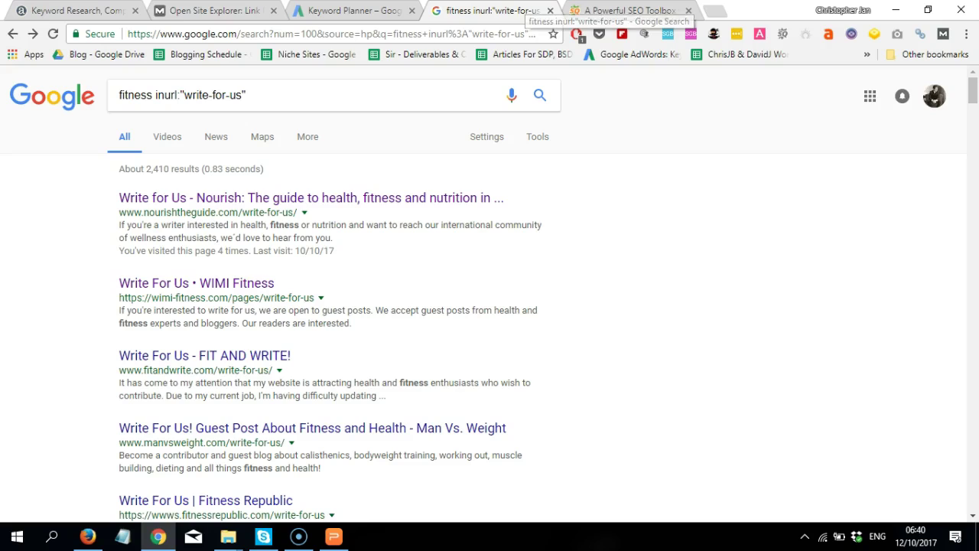
# Enable the SEOquake extension on the Google results page and close its pop-up.
pyautogui.click(783, 35)
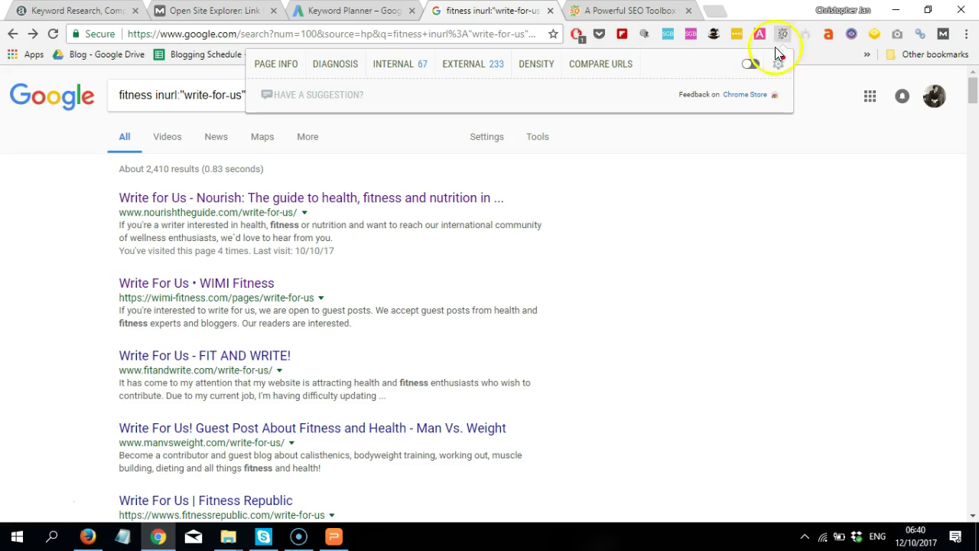
pyautogui.click(750, 64)
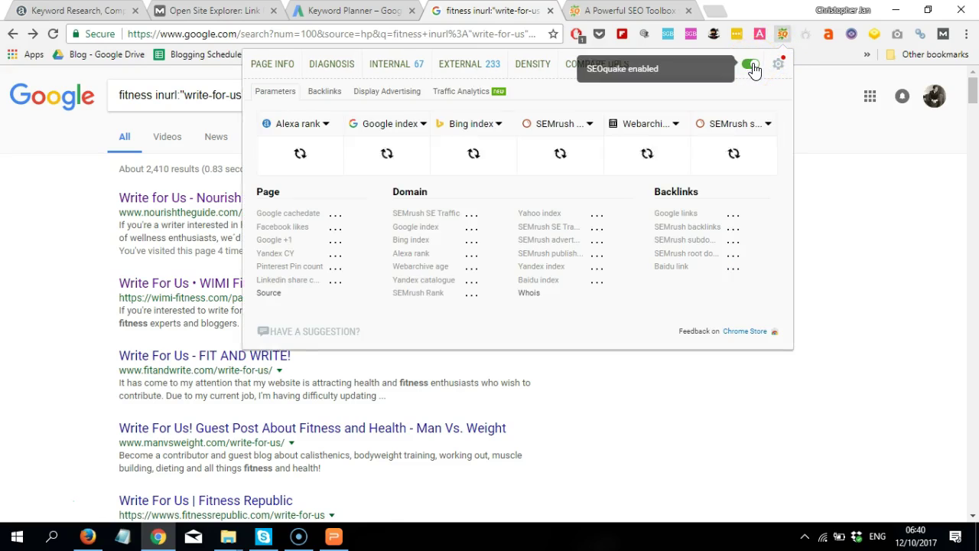
pyautogui.click(813, 96)
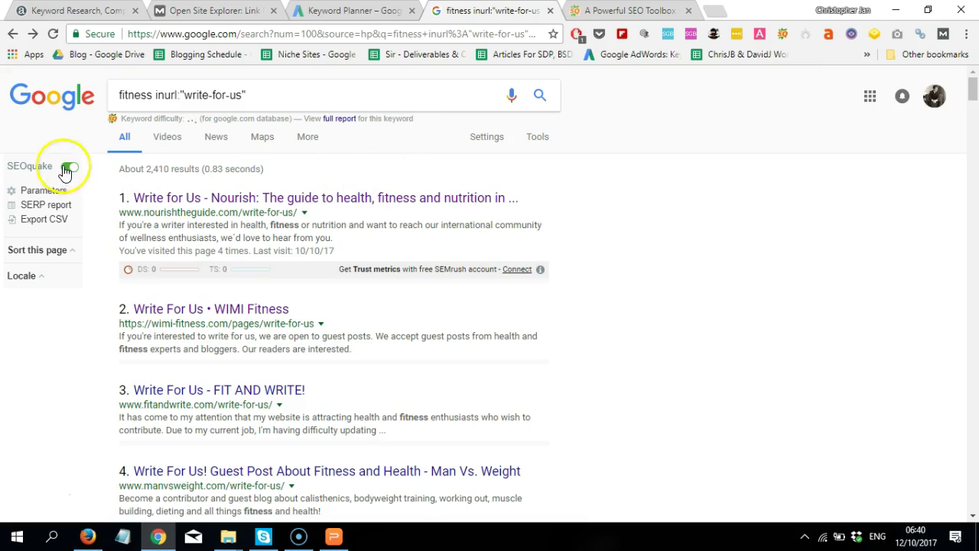
# Export the search results with SEOquake as a CSV and open the file in WPS Spreadsheets, dismissing the What's New window.
pyautogui.click(65, 221)
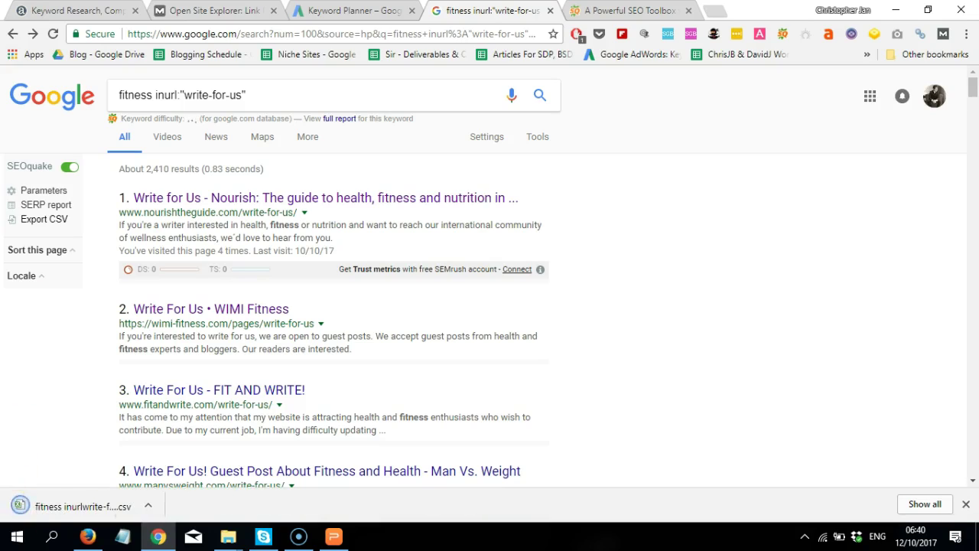
pyautogui.click(123, 509)
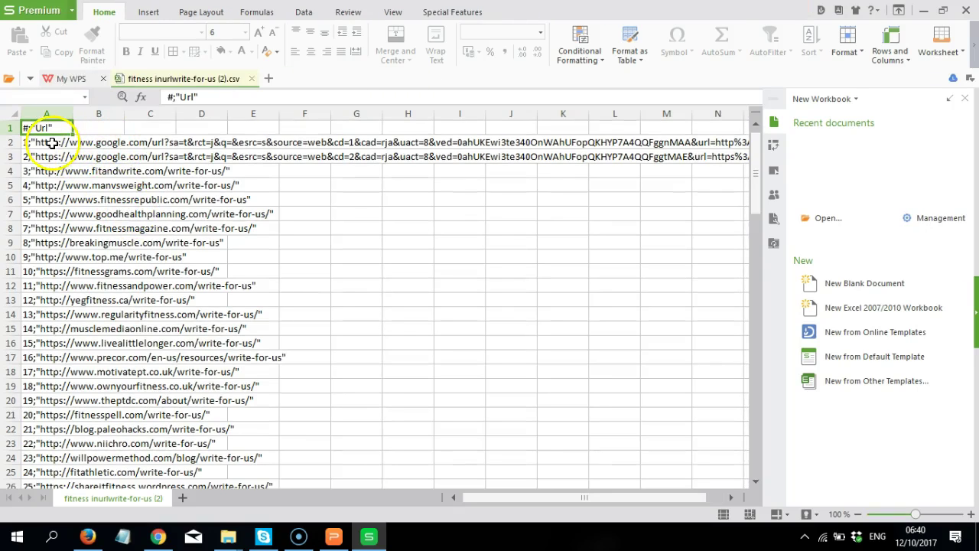
pyautogui.click(57, 144)
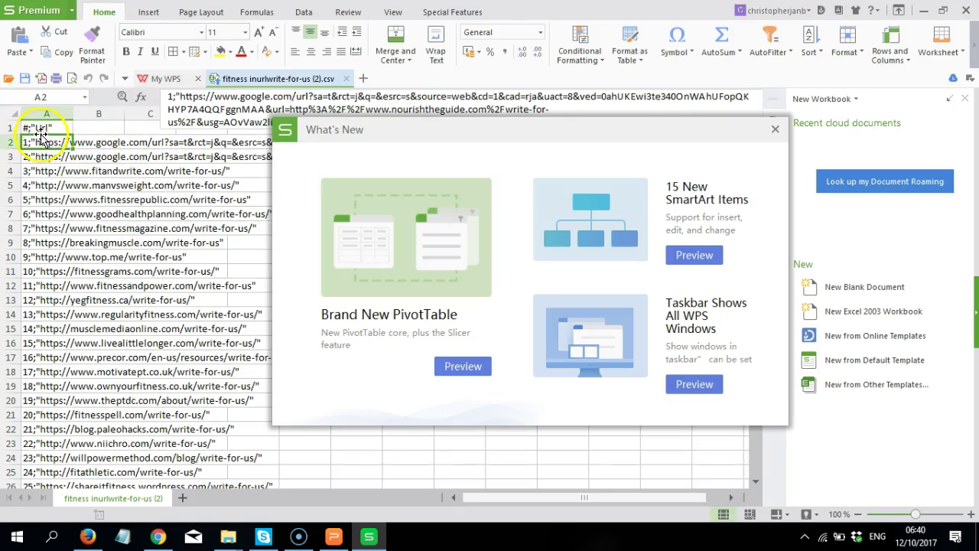
pyautogui.click(775, 130)
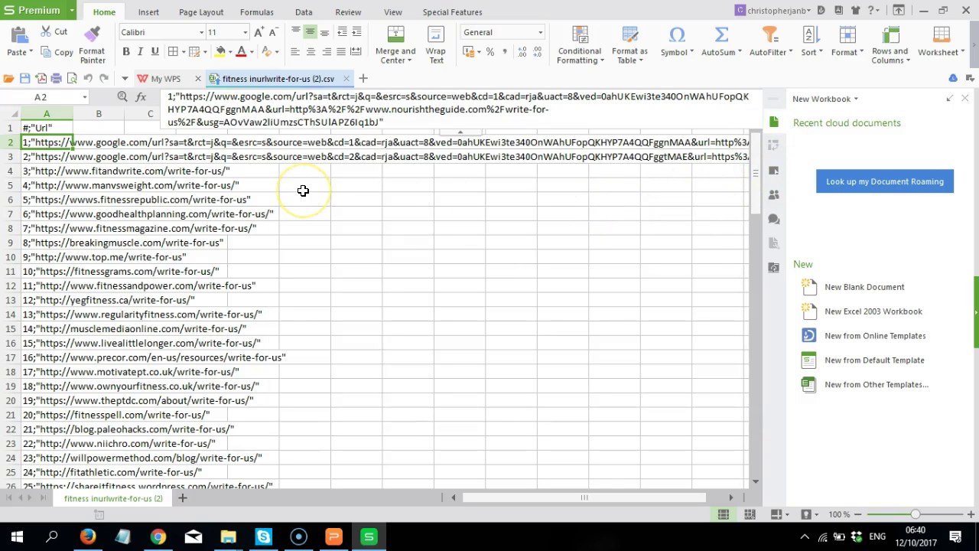
# Check the exported URL list in column A from its end back to its first entries.
pyautogui.hotkey('ctrl', 'Down')
pyautogui.hotkey('ctrl', 'Up')
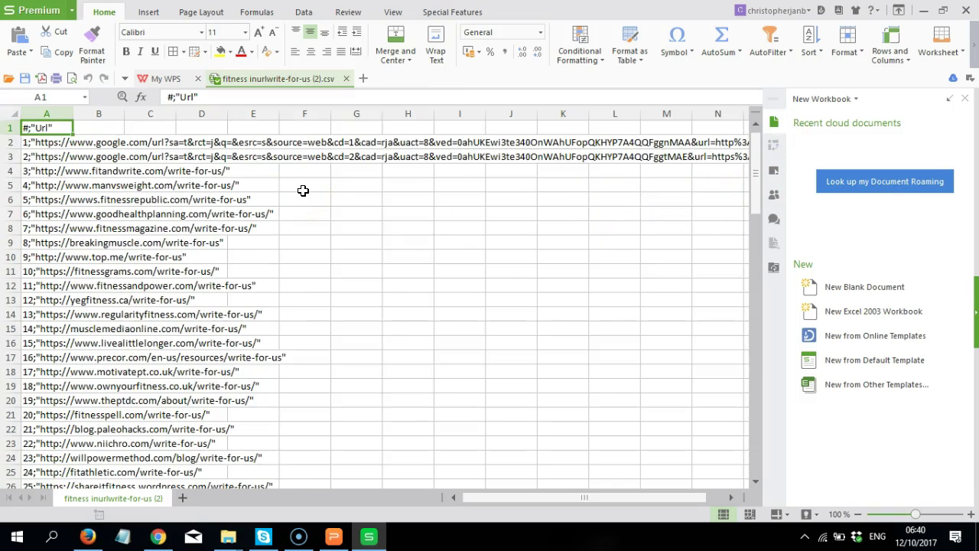
pyautogui.press('Down')
pyautogui.press('Down')
pyautogui.press('Up')
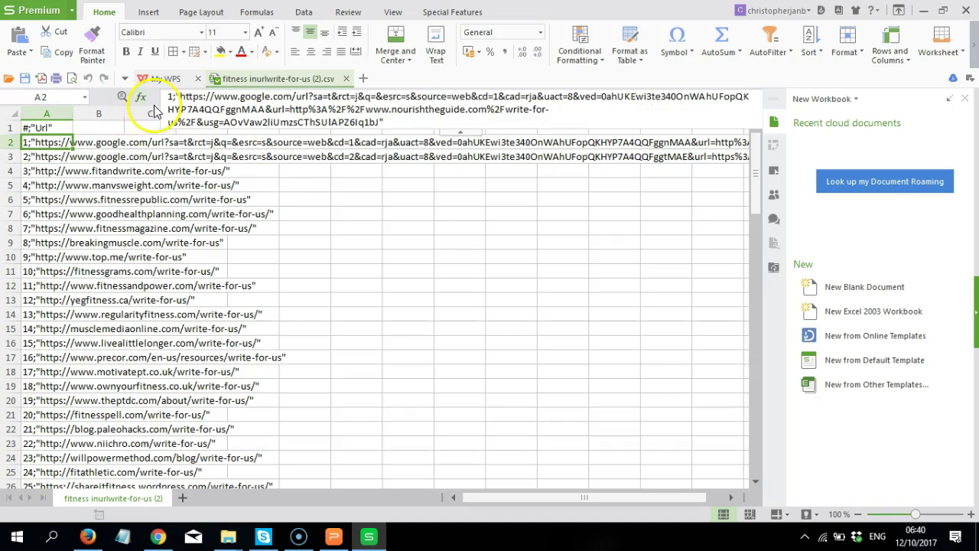
# Remove the leading 1;" from the Nourish URL in cell A2.
pyautogui.moveTo(178, 96); pyautogui.dragTo(154, 96)
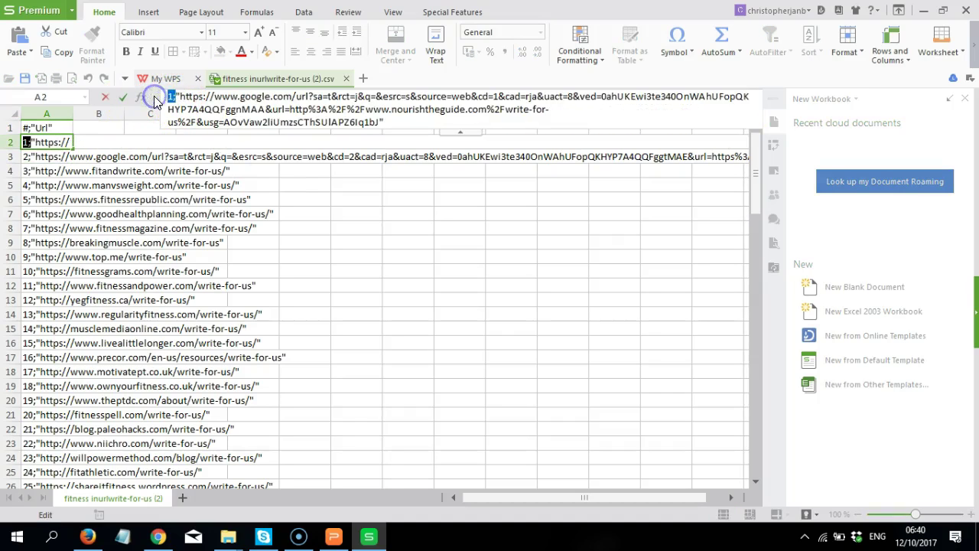
pyautogui.press('Delete')
pyautogui.press('Down')
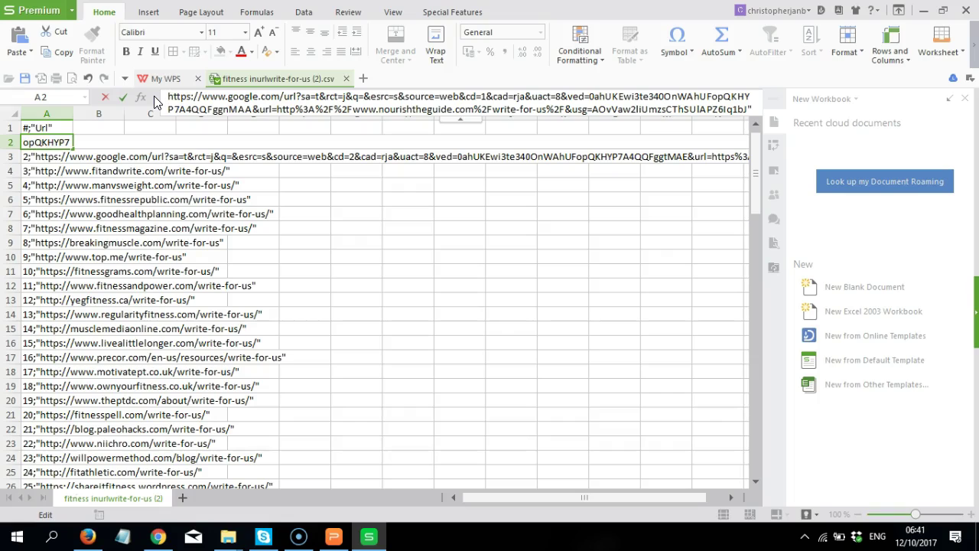
pyautogui.press('End')
pyautogui.press('Return')
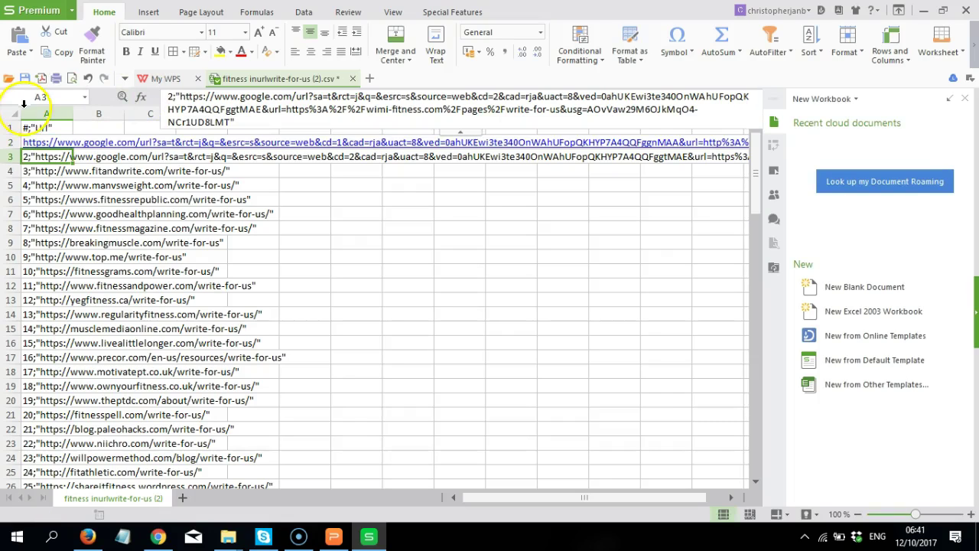
# Remove the leading 2;" from the WIMI Fitness URL in cell A3.
pyautogui.click(178, 96)
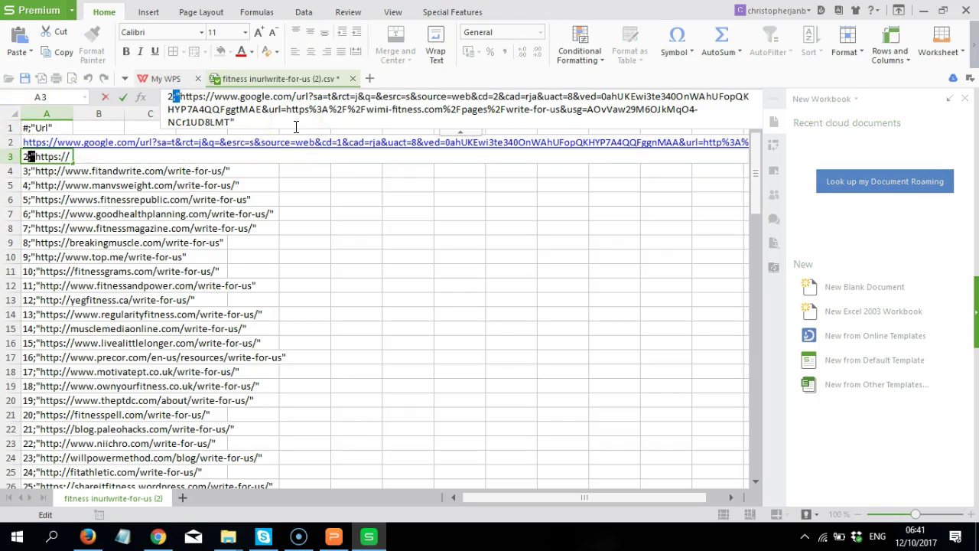
pyautogui.press('Delete')
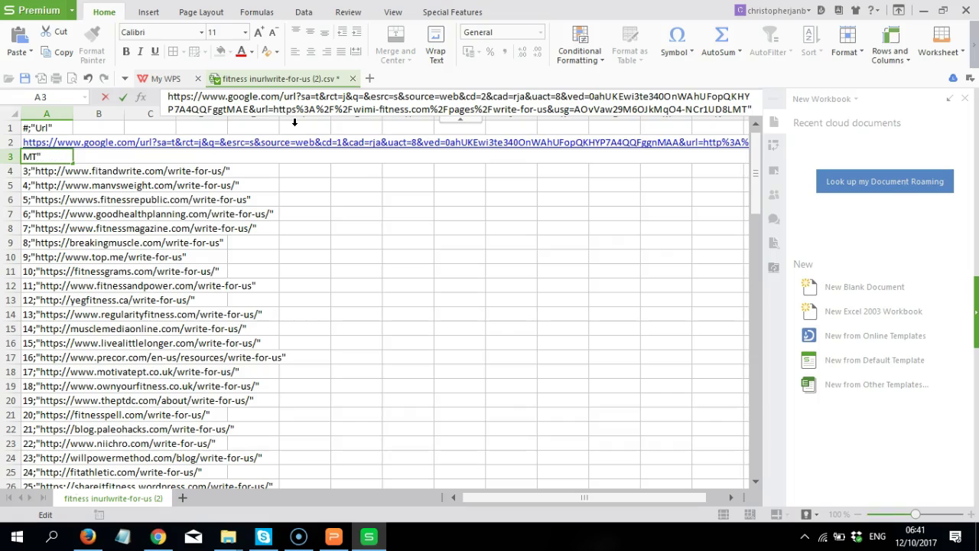
pyautogui.press('Return')
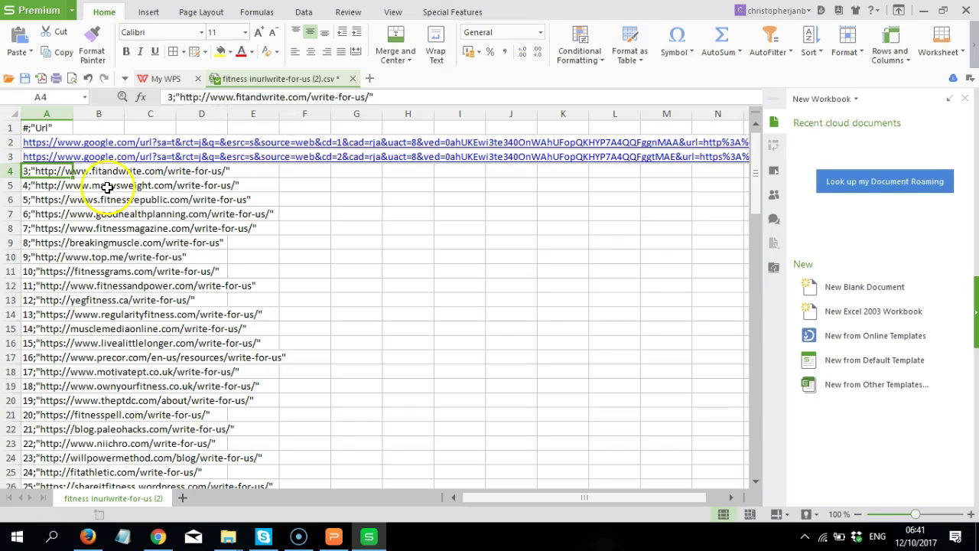
pyautogui.click(181, 102)
pyautogui.click(277, 155)
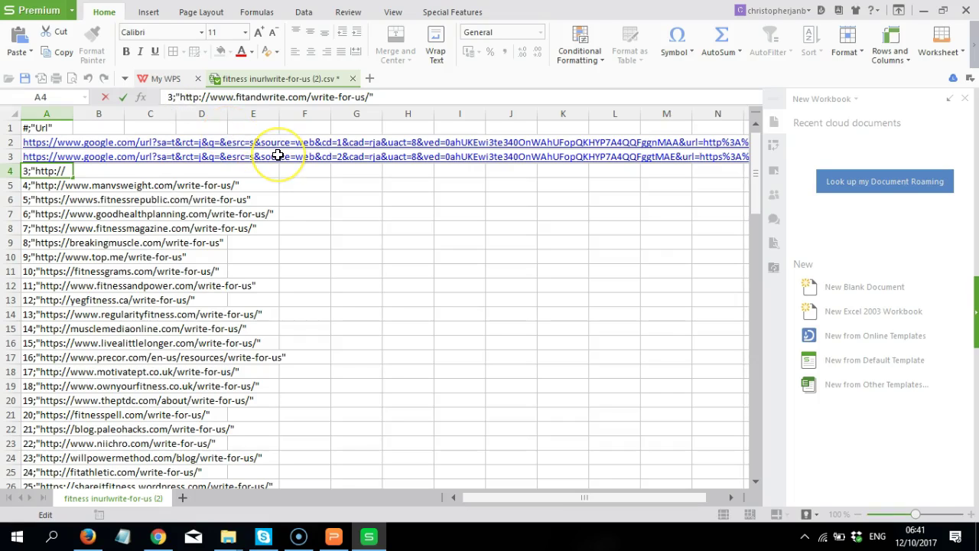
pyautogui.click(315, 242)
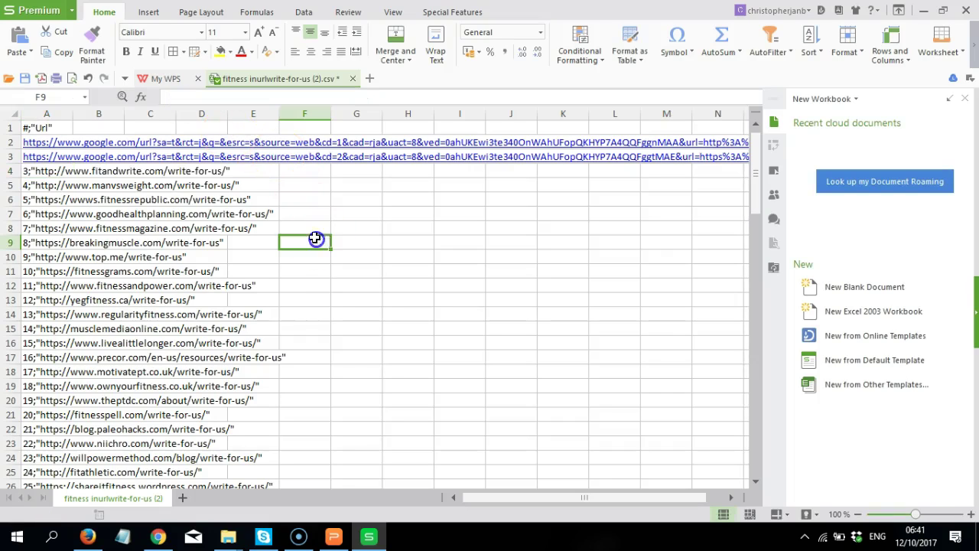
# Replace every ;" in the exported URL list with nothing.
pyautogui.hotkey('ctrl', 'f')
pyautogui.click(346, 194)
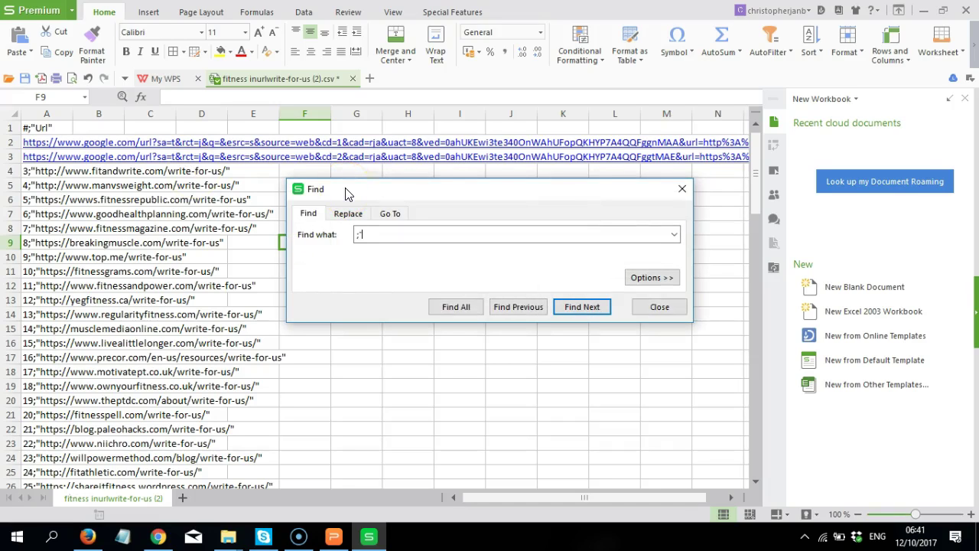
pyautogui.click(342, 219)
pyautogui.click(343, 220)
pyautogui.click(342, 216)
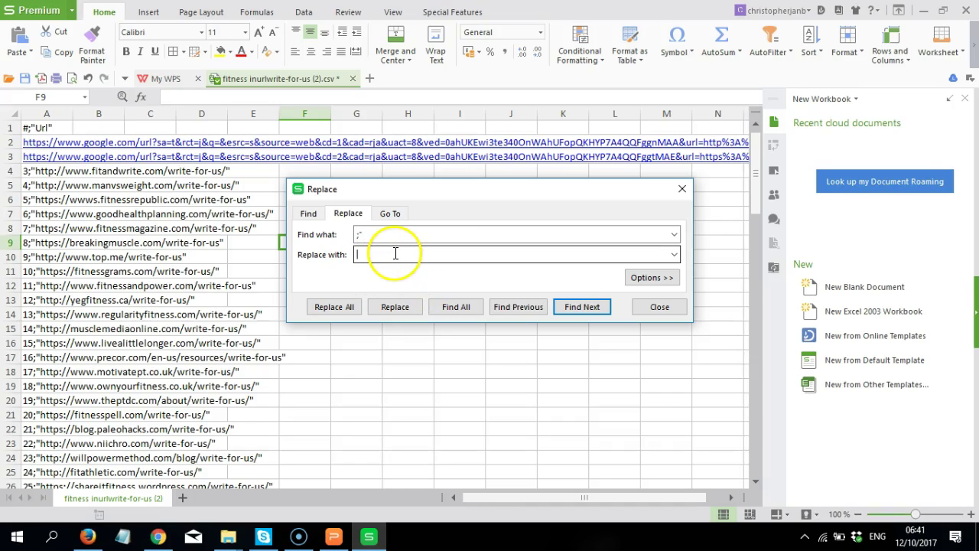
pyautogui.click(335, 306)
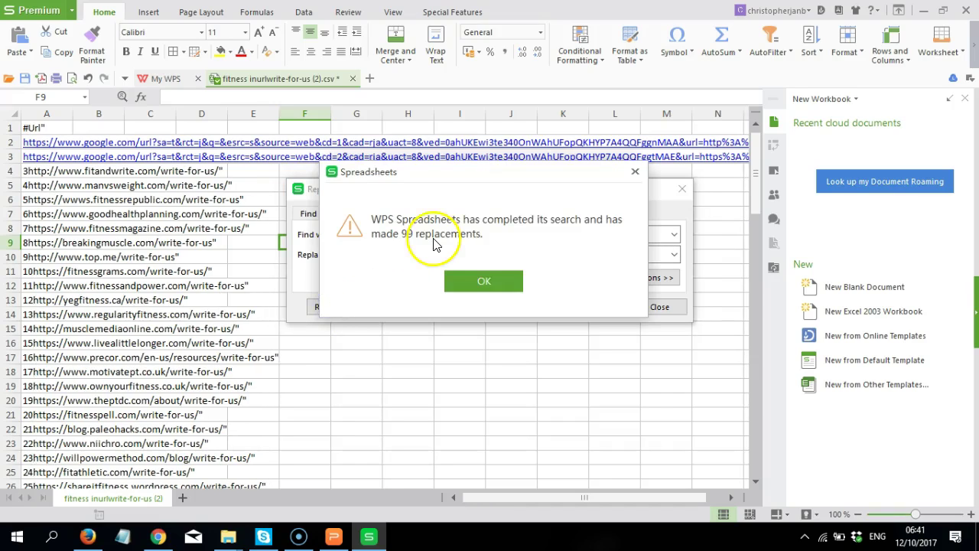
pyautogui.click(468, 280)
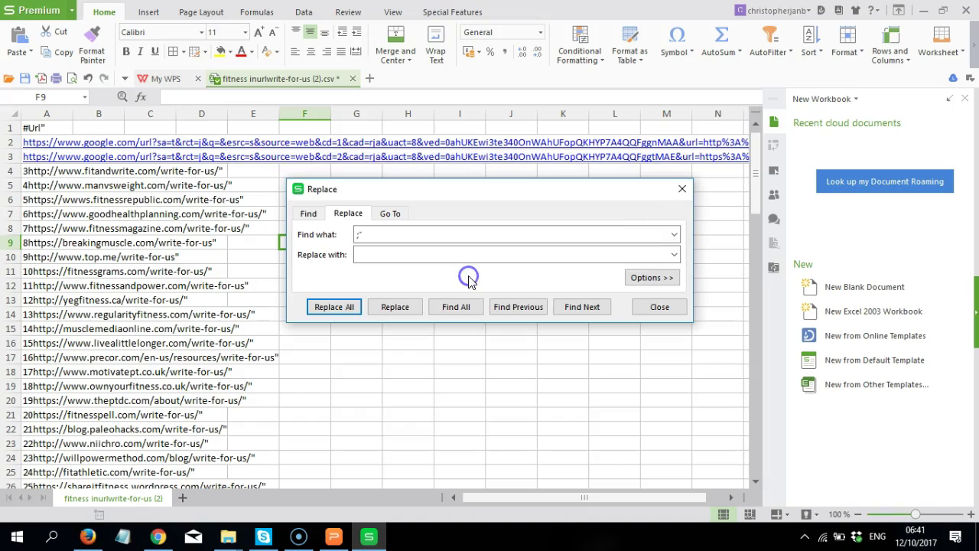
# Remove the leading 3 and the trailing quotation mark from the fitandwrite.com URL in cell A4.
pyautogui.click(35, 172)
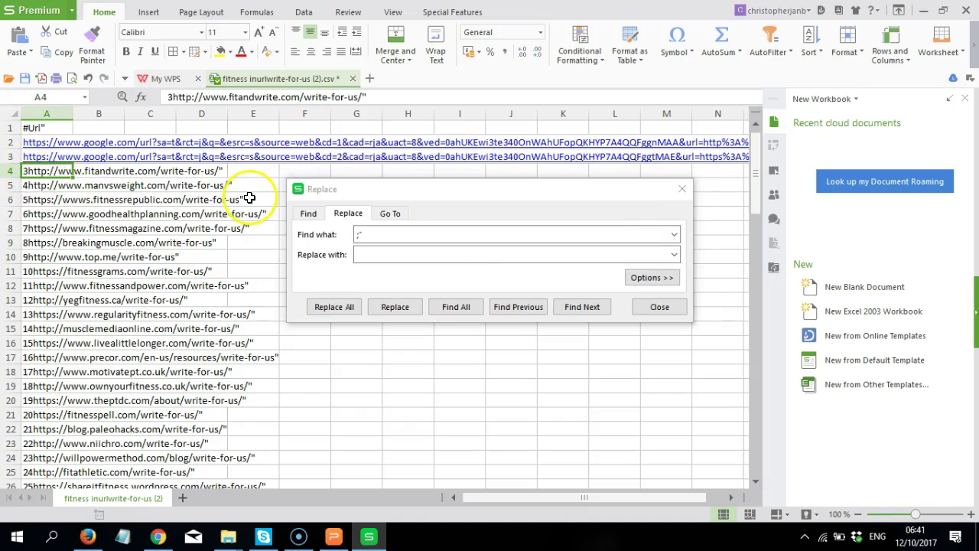
pyautogui.click(171, 97)
pyautogui.press('BackSpace')
pyautogui.click(370, 95)
pyautogui.press('BackSpace')
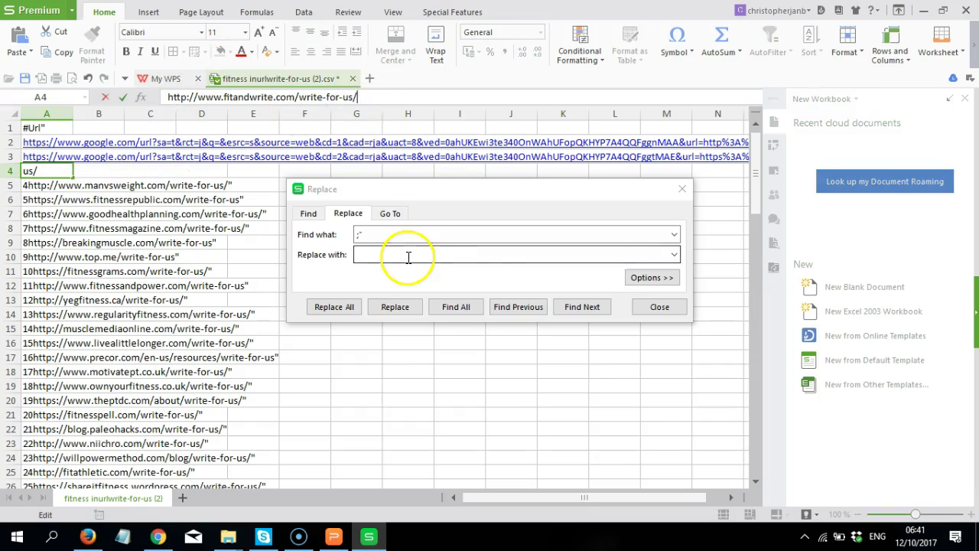
# Run the ;" replacement over the whole sheet again and close the Replace dialog.
pyautogui.click(332, 307)
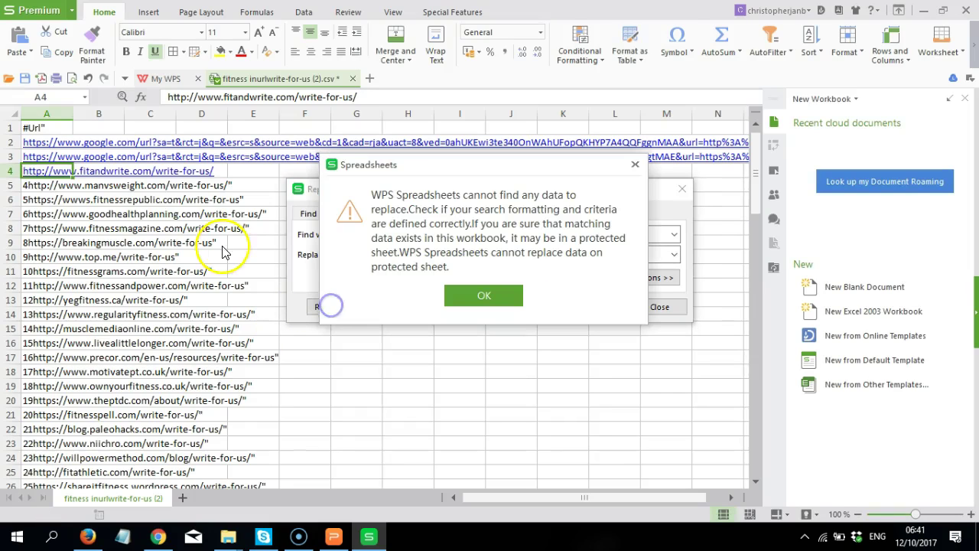
pyautogui.click(483, 295)
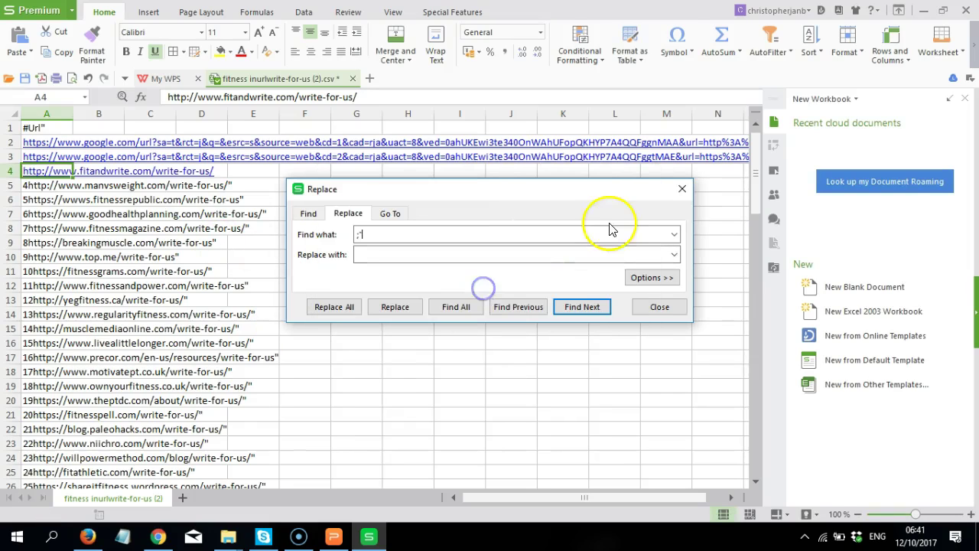
pyautogui.click(682, 188)
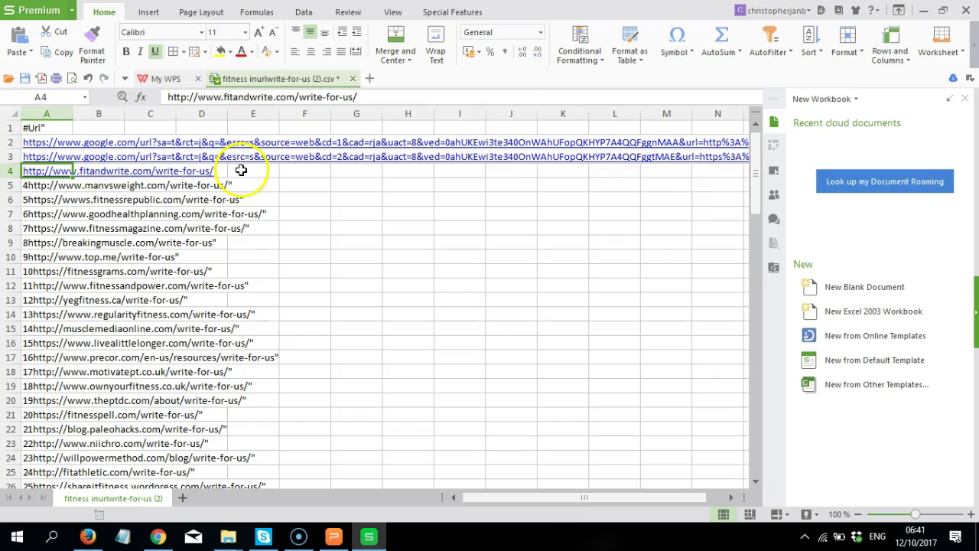
# Switch to Chrome and go to the second page of the fitness write-for-us search results.
pyautogui.click(157, 536)
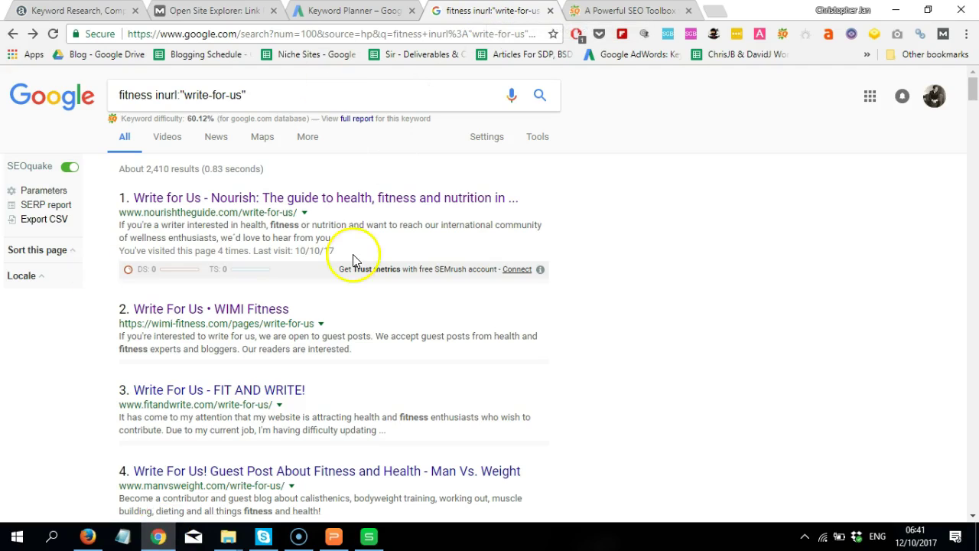
pyautogui.moveTo(973, 89); pyautogui.dragTo(972, 527)
pyautogui.click(295, 437)
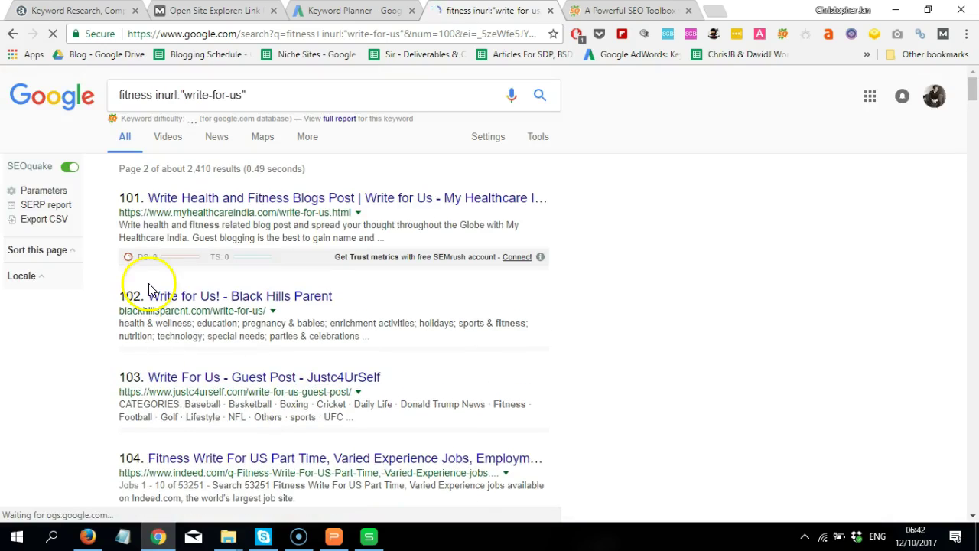
# Export the second results page with SEOquake as a CSV, open the file and minimize the spreadsheet window.
pyautogui.click(33, 222)
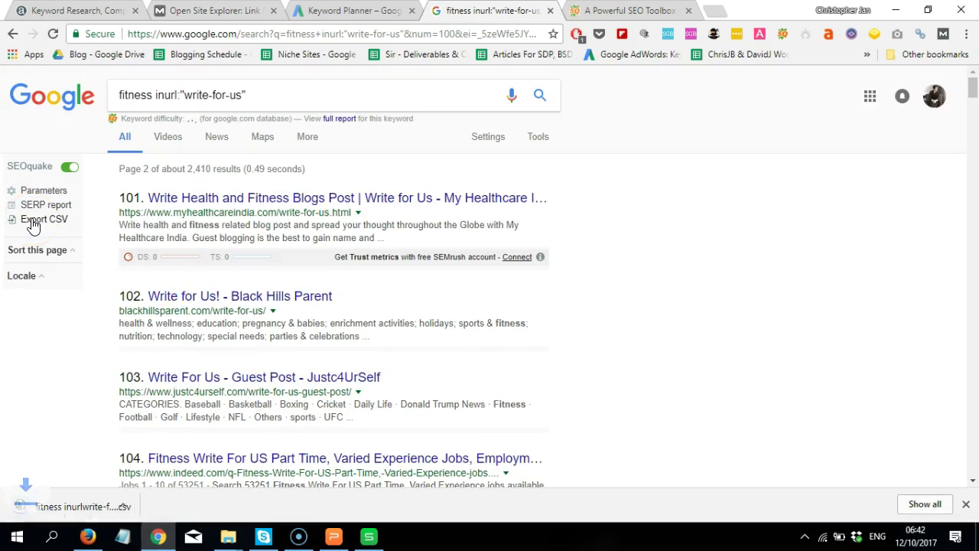
pyautogui.click(128, 509)
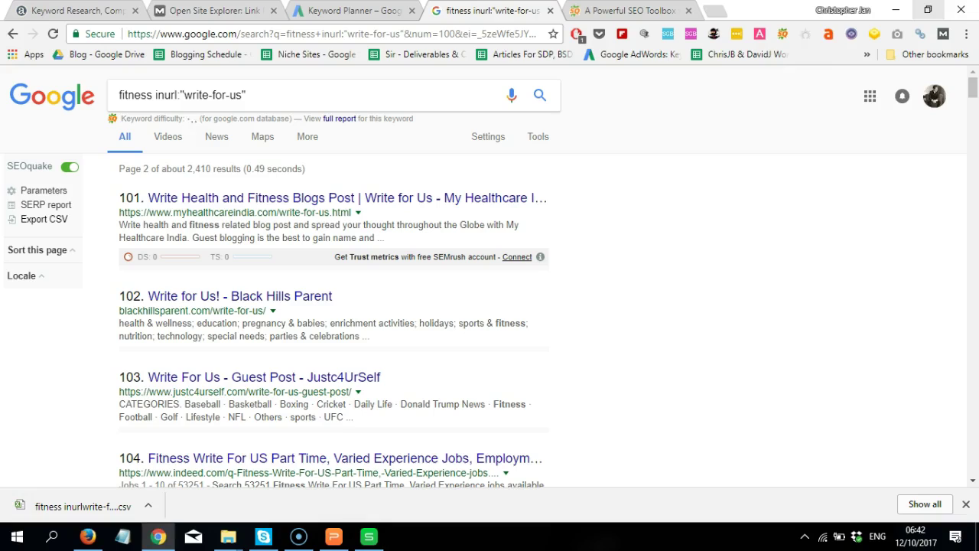
pyautogui.click(923, 10)
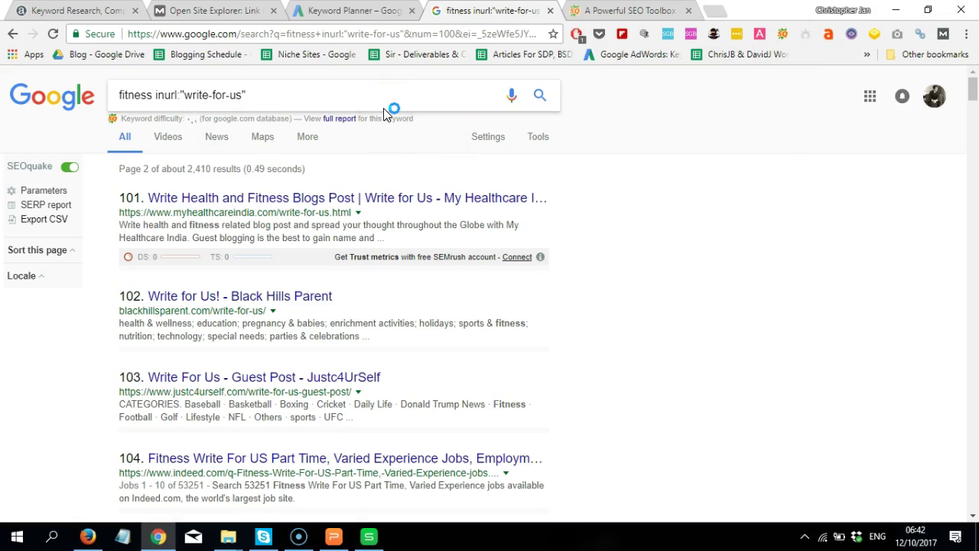
# Search Google for health inurl:"write-for-us" and export the results with SEOquake as a CSV.
pyautogui.doubleClick(130, 95)
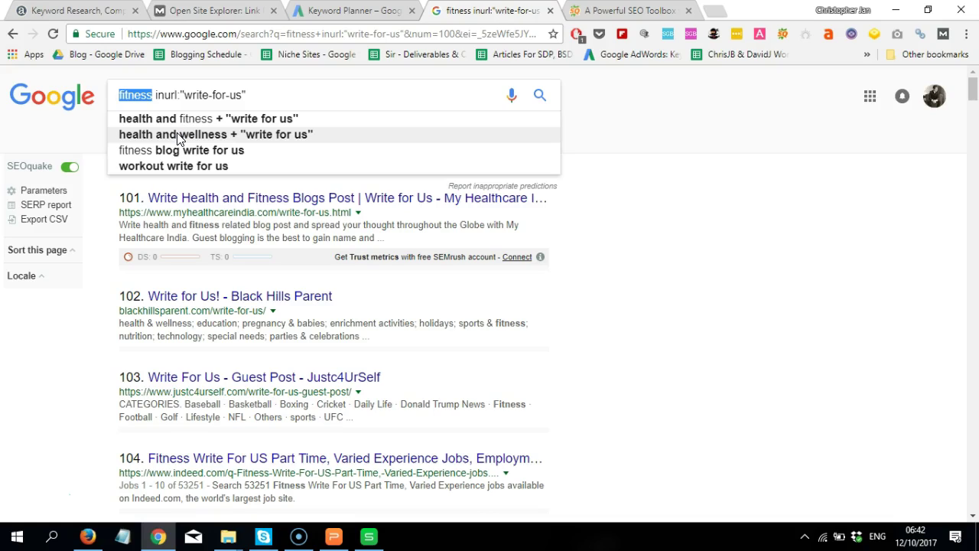
pyautogui.write('health')
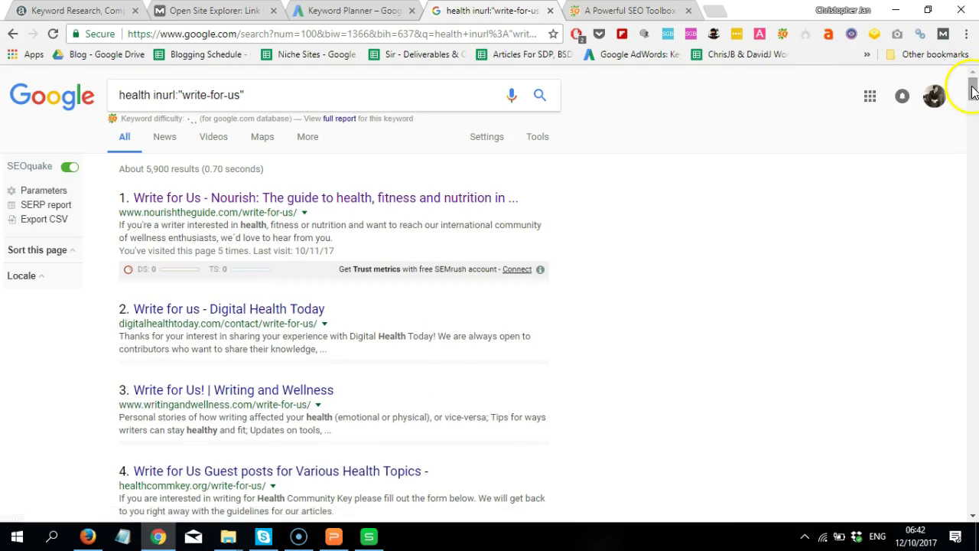
pyautogui.moveTo(972, 91); pyautogui.dragTo(974, 115)
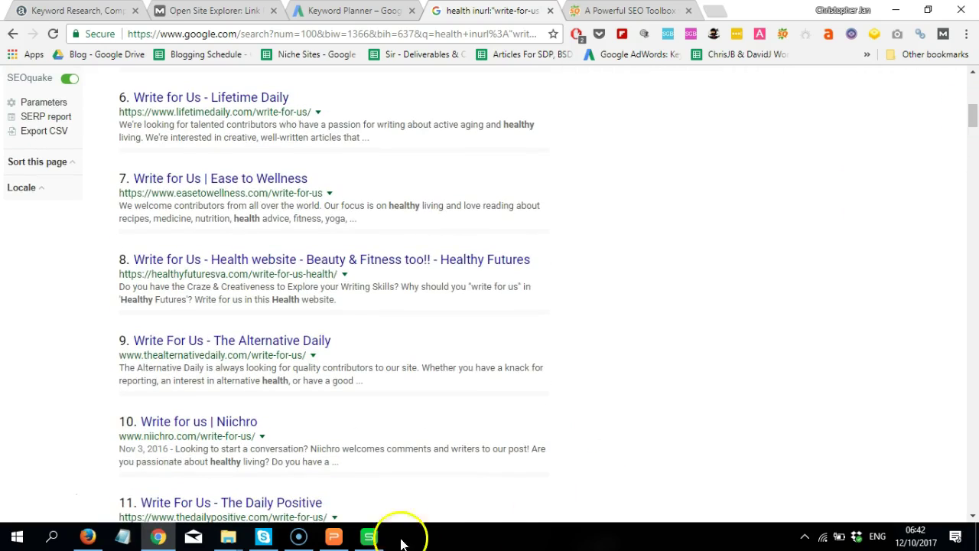
pyautogui.moveTo(368, 537)
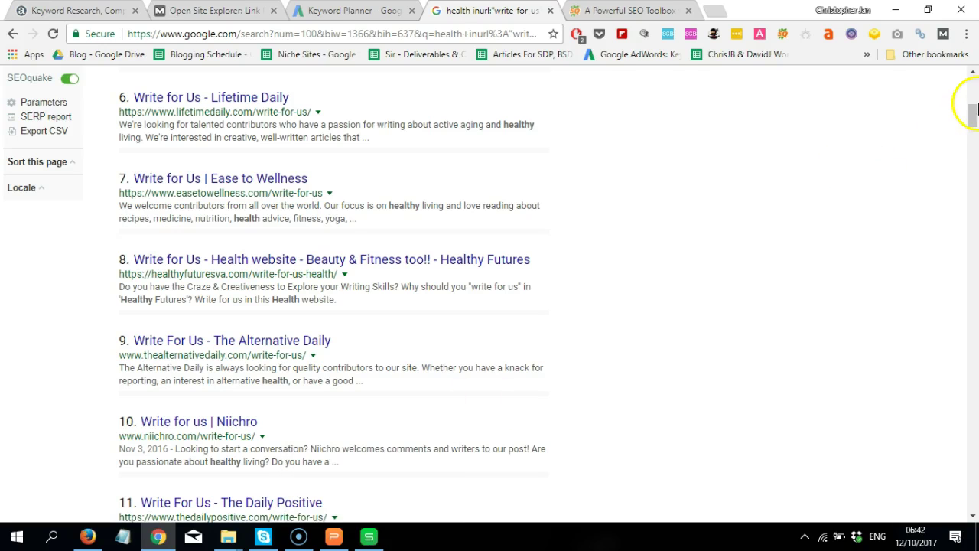
pyautogui.moveTo(973, 116); pyautogui.dragTo(973, 87)
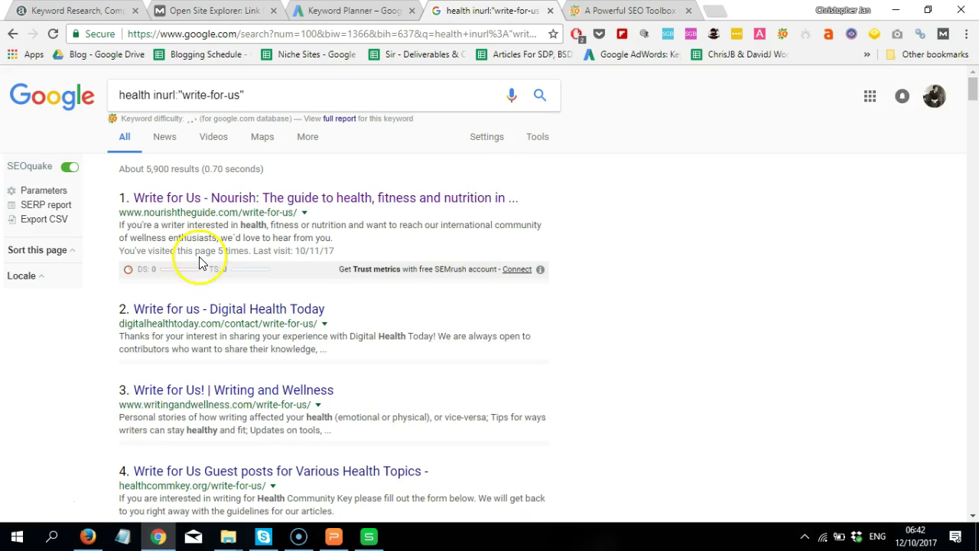
pyautogui.click(58, 221)
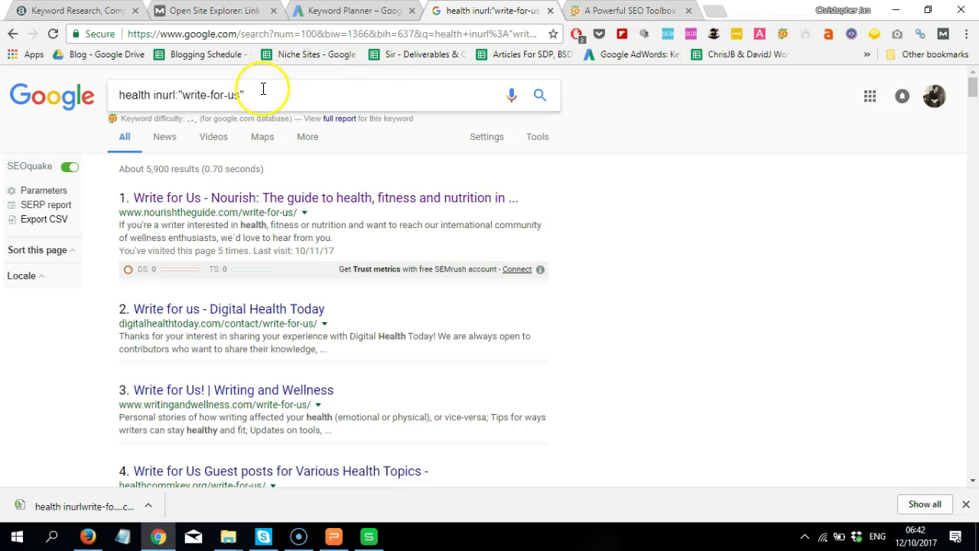
# View the SEOquake website and return to the health write-for-us search results.
pyautogui.moveTo(262, 90); pyautogui.dragTo(107, 105)
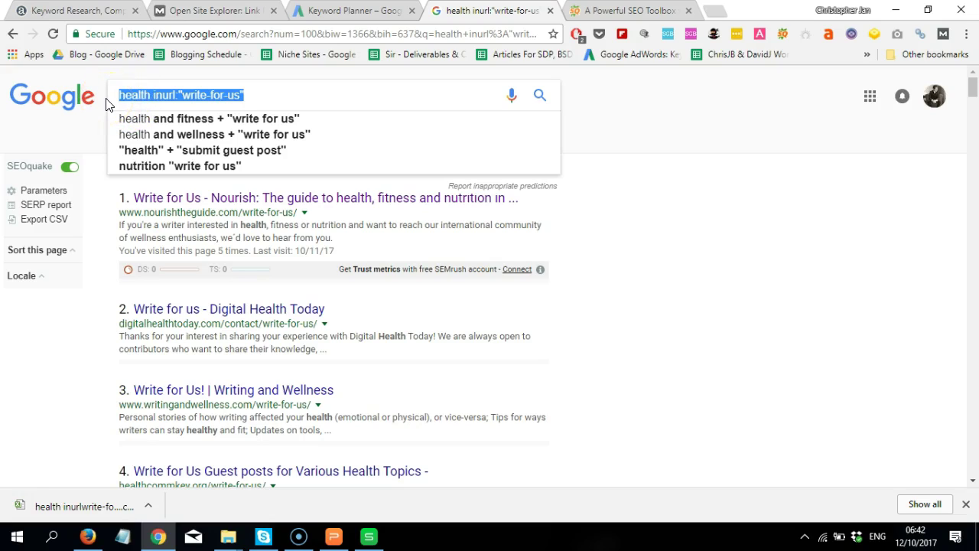
pyautogui.click(737, 263)
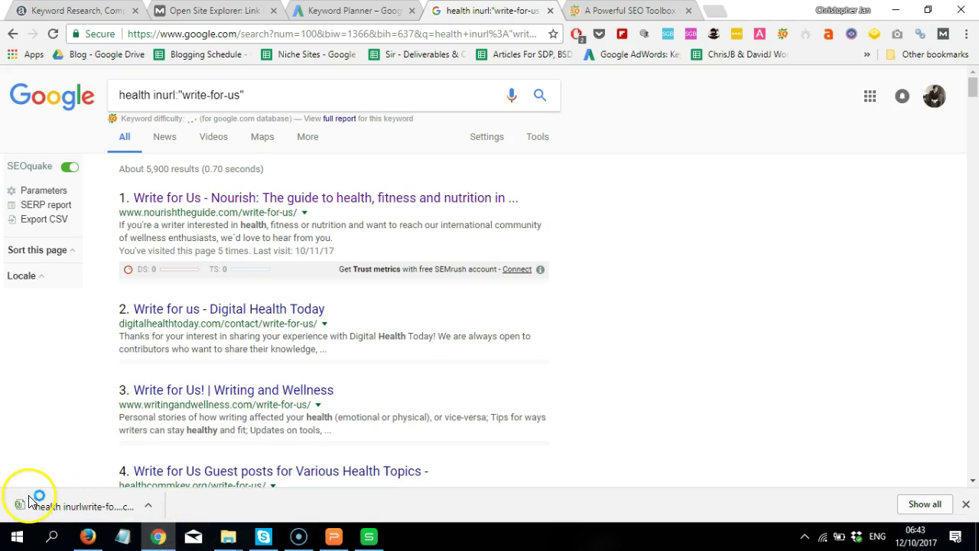
pyautogui.click(627, 11)
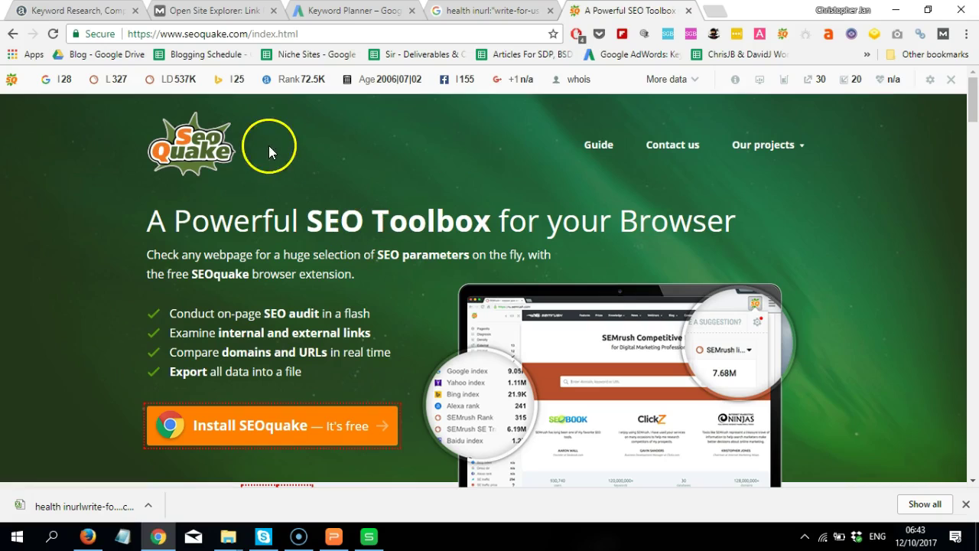
pyautogui.click(509, 12)
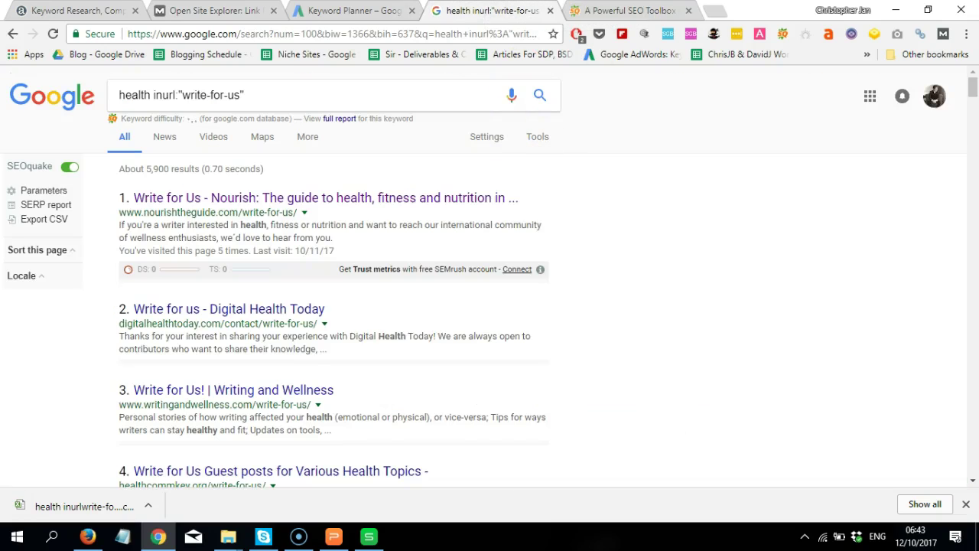
# Turn off the SEOquake extension for the search results.
pyautogui.click(782, 33)
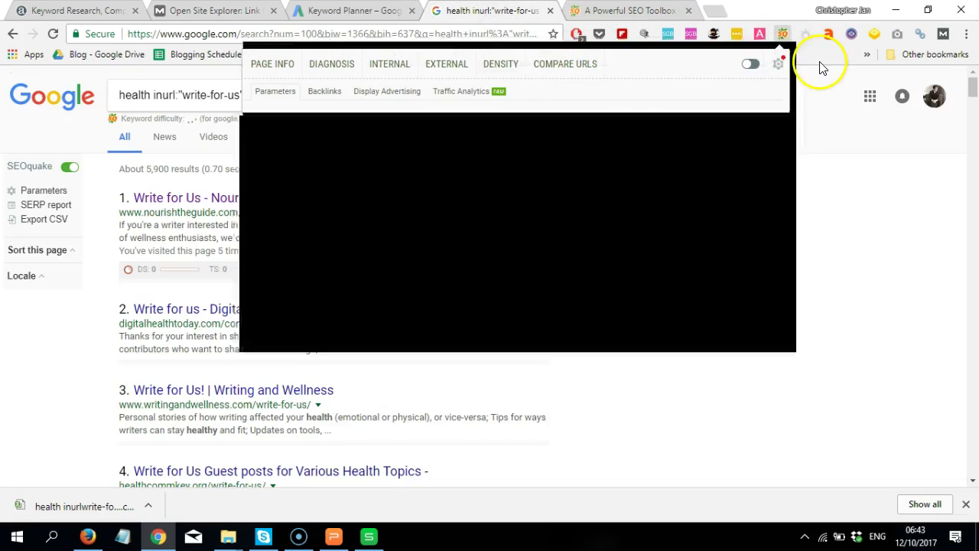
pyautogui.click(751, 66)
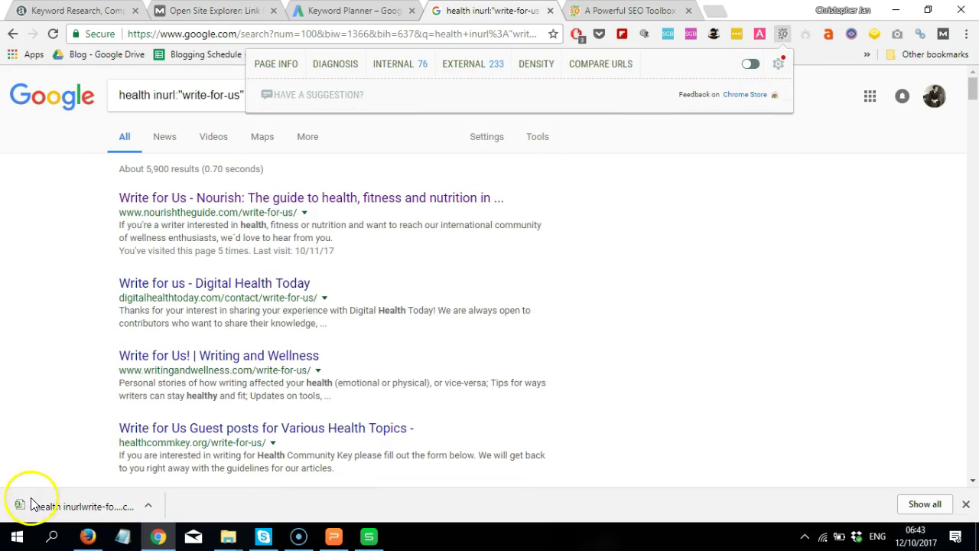
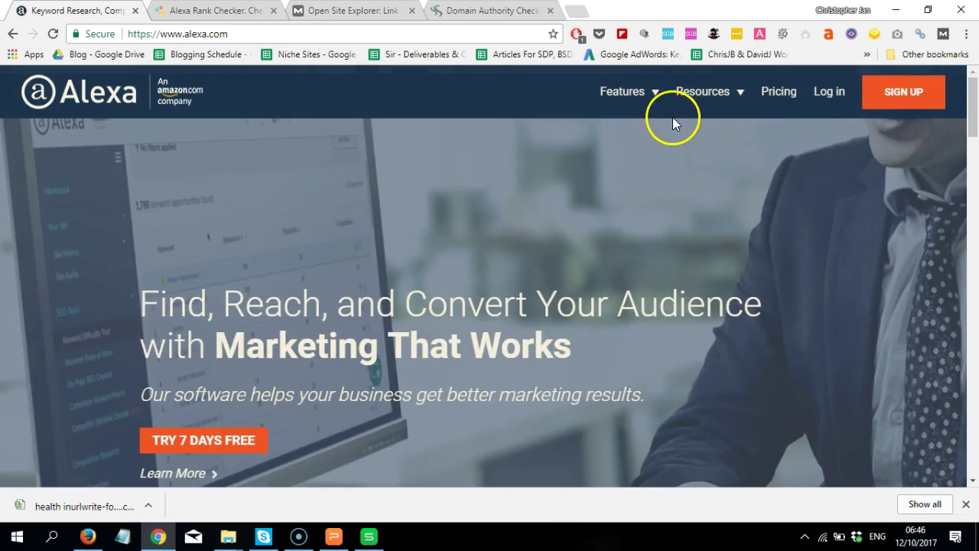
pyautogui.moveTo(656, 100)
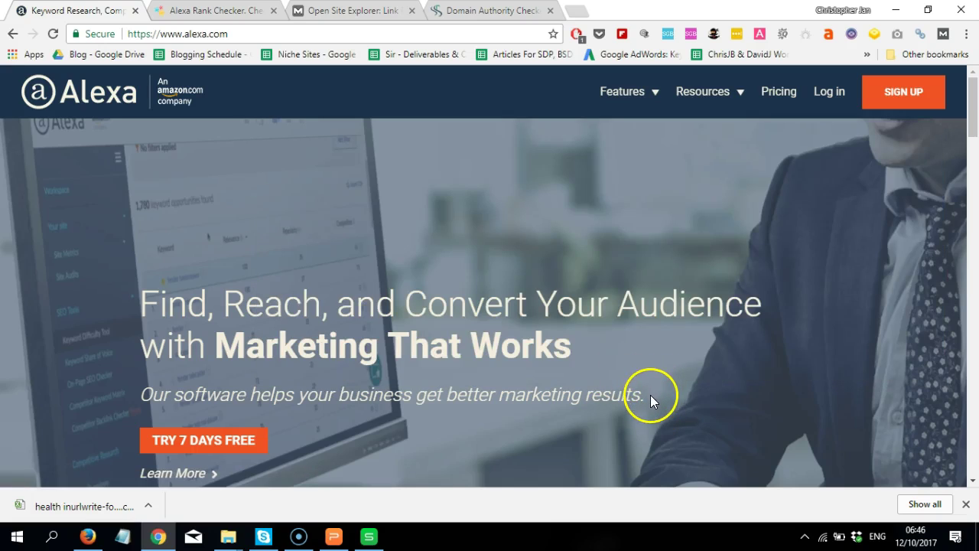
pyautogui.moveTo(648, 396); pyautogui.dragTo(440, 328)
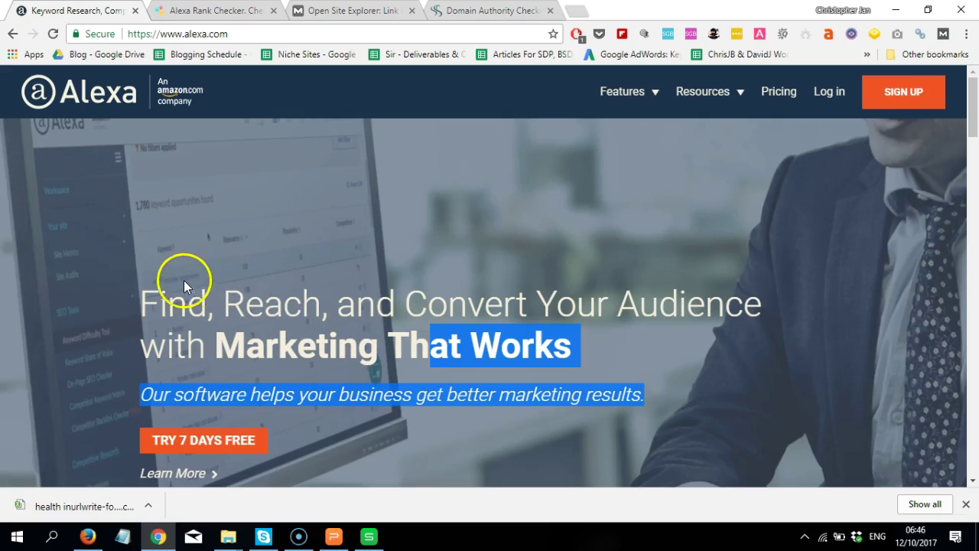
pyautogui.click(143, 296)
pyautogui.moveTo(143, 295); pyautogui.dragTo(438, 348)
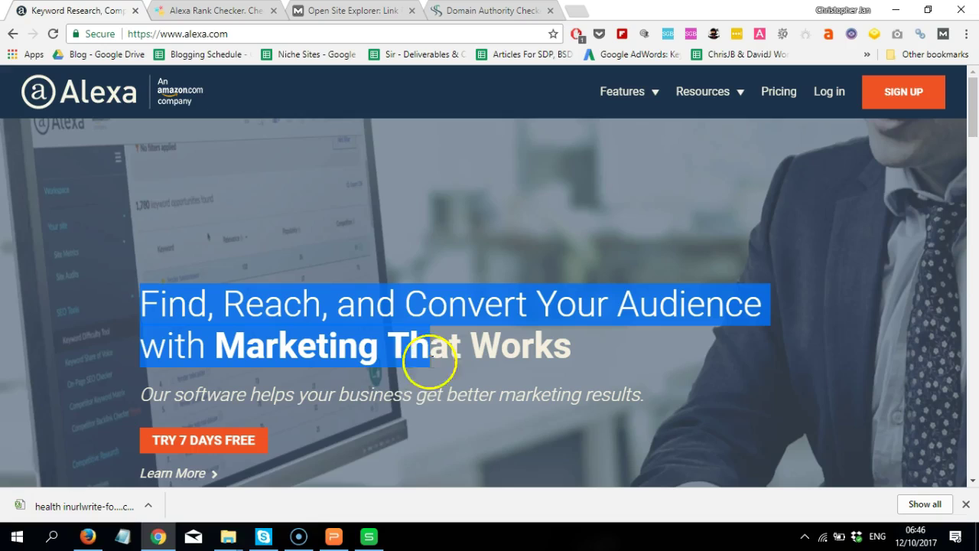
# Switch to the spreadsheet fitness inurlwrite-for-us (2).csv and strip the leading numbers and trailing quotes from the URLs in A5 and A6.
pyautogui.moveTo(358, 538)
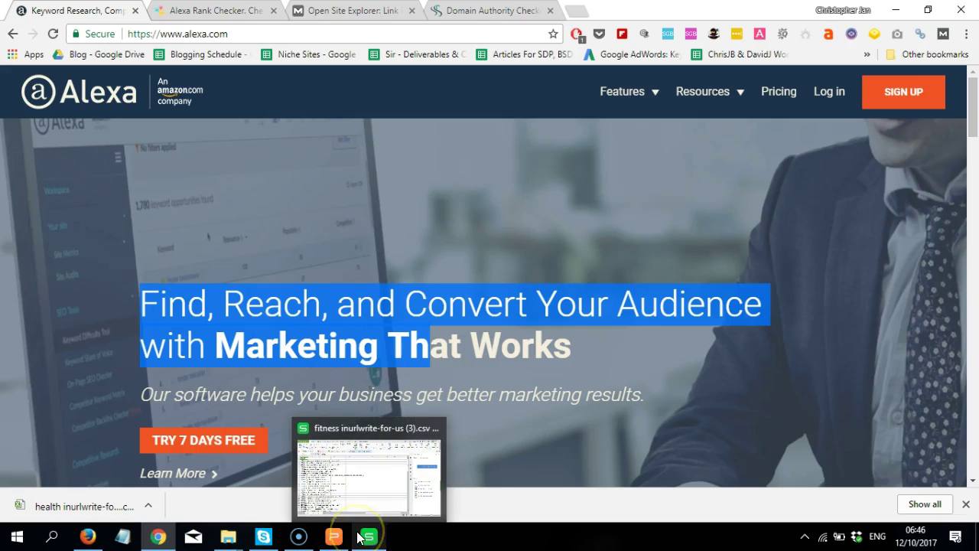
pyautogui.click(366, 474)
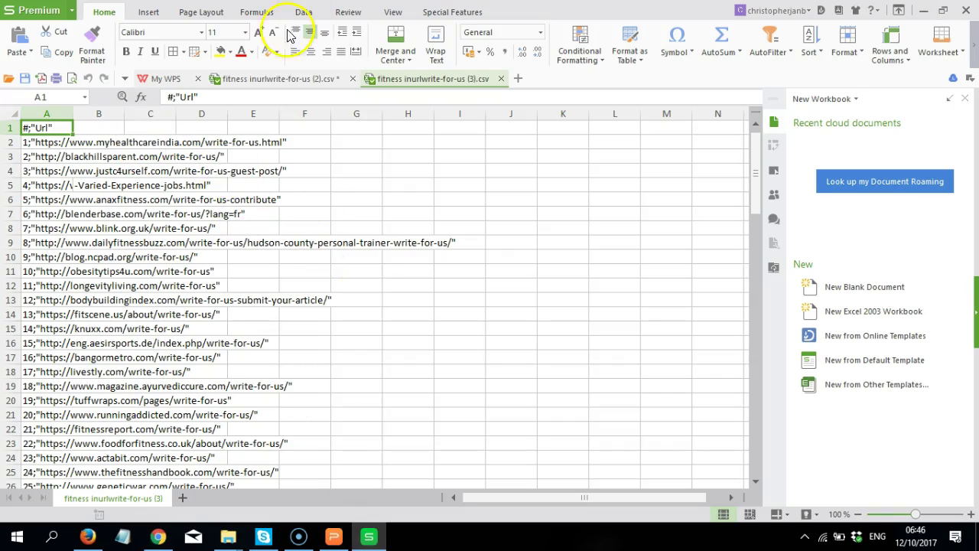
pyautogui.click(260, 78)
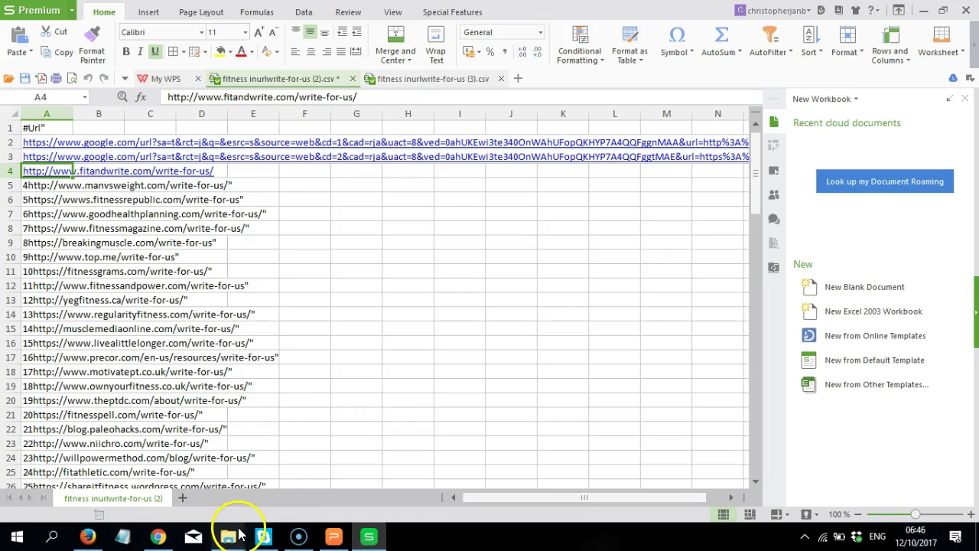
pyautogui.moveTo(230, 535)
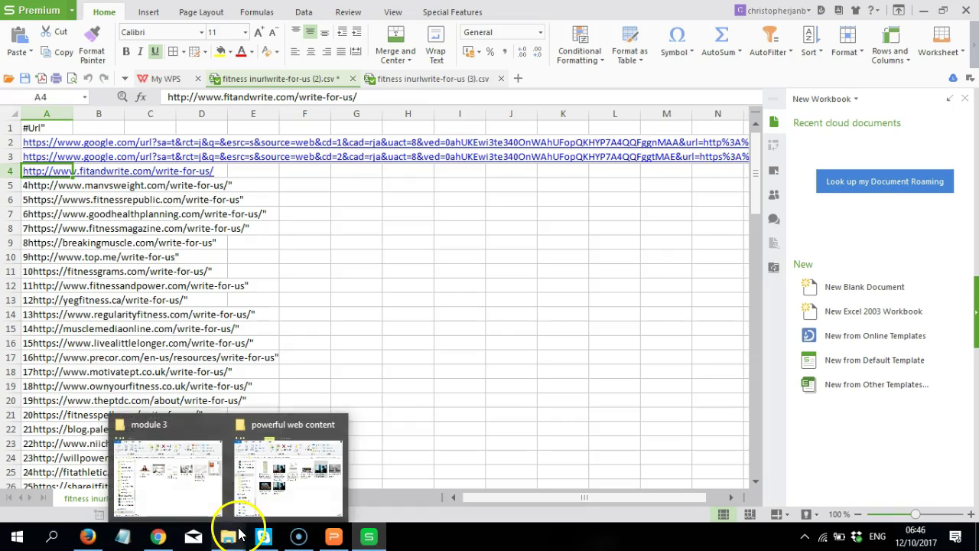
pyautogui.doubleClick(24, 184)
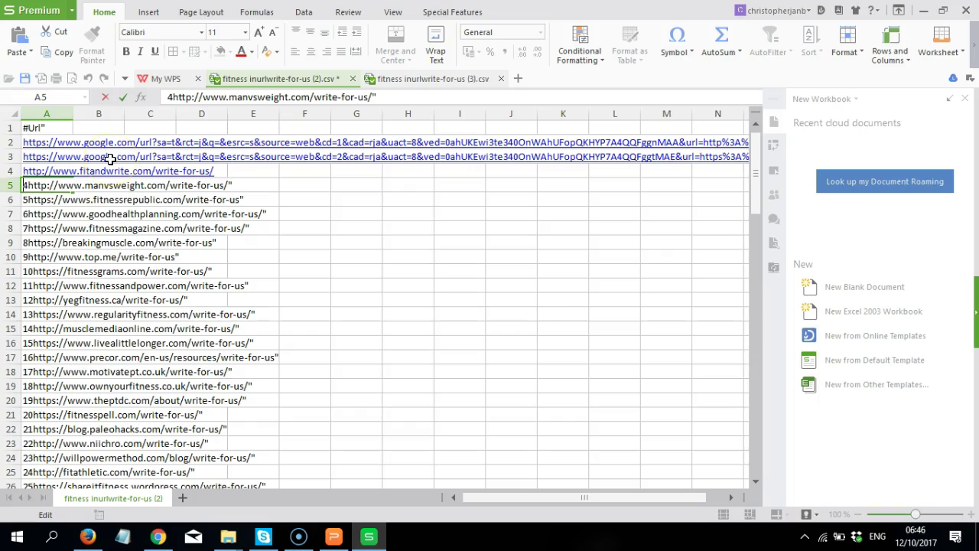
pyautogui.press('BackSpace')
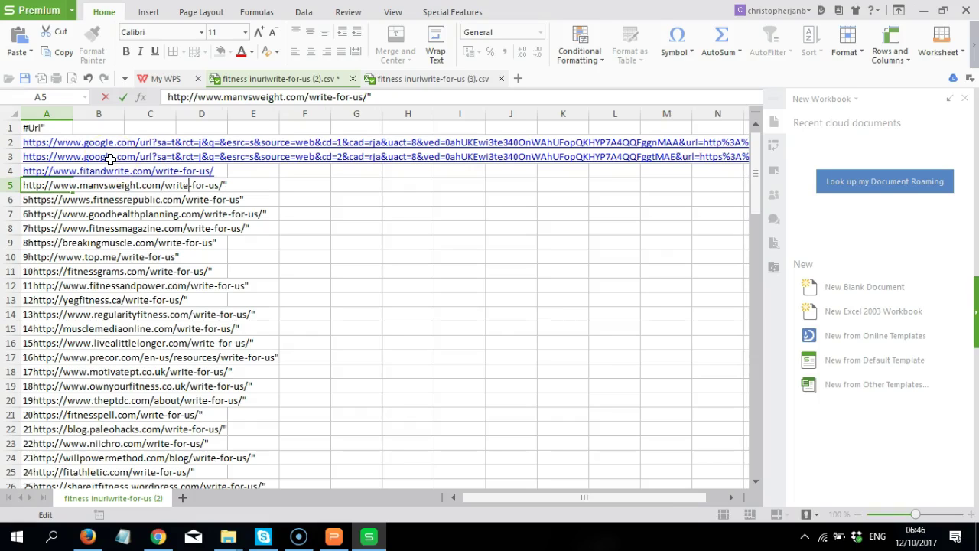
pyautogui.press('Return')
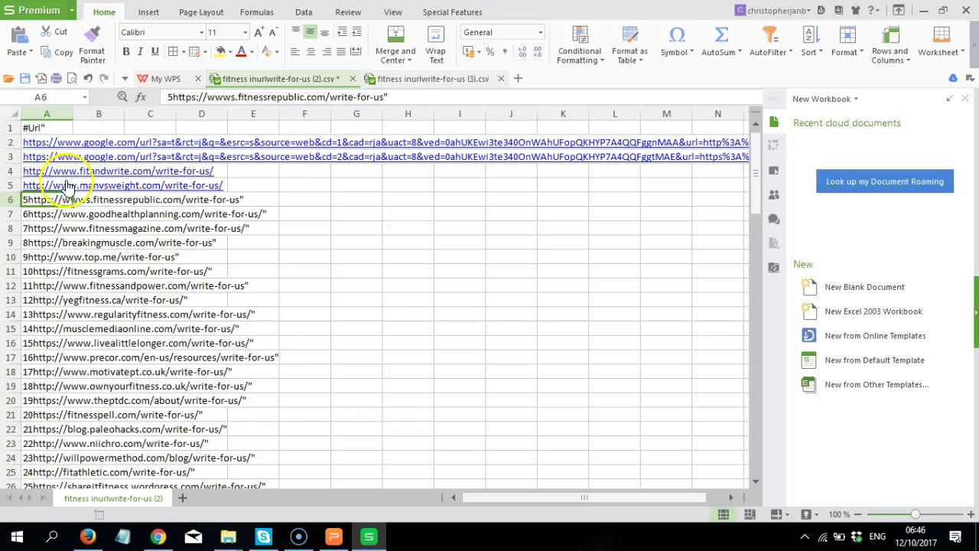
pyautogui.doubleClick(26, 199)
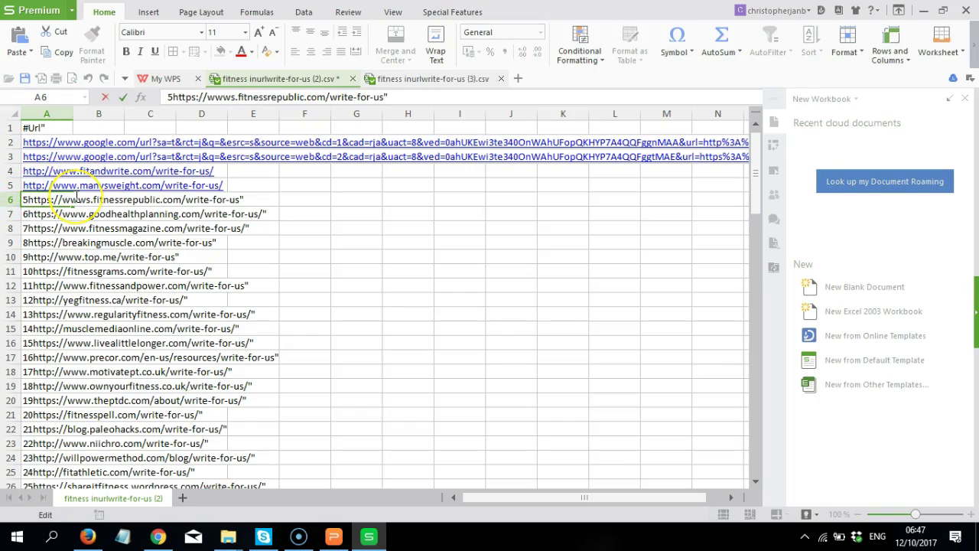
pyautogui.press('BackSpace')
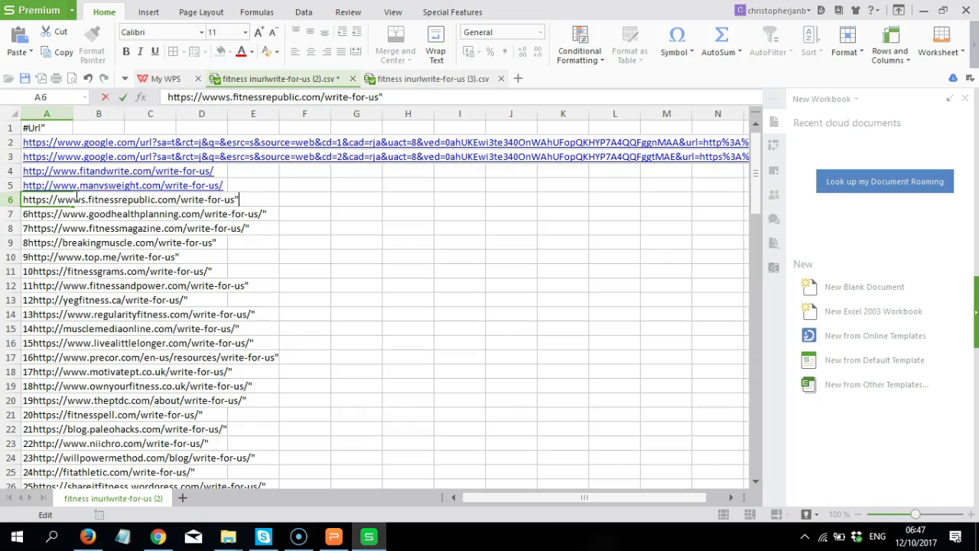
pyautogui.press('Return')
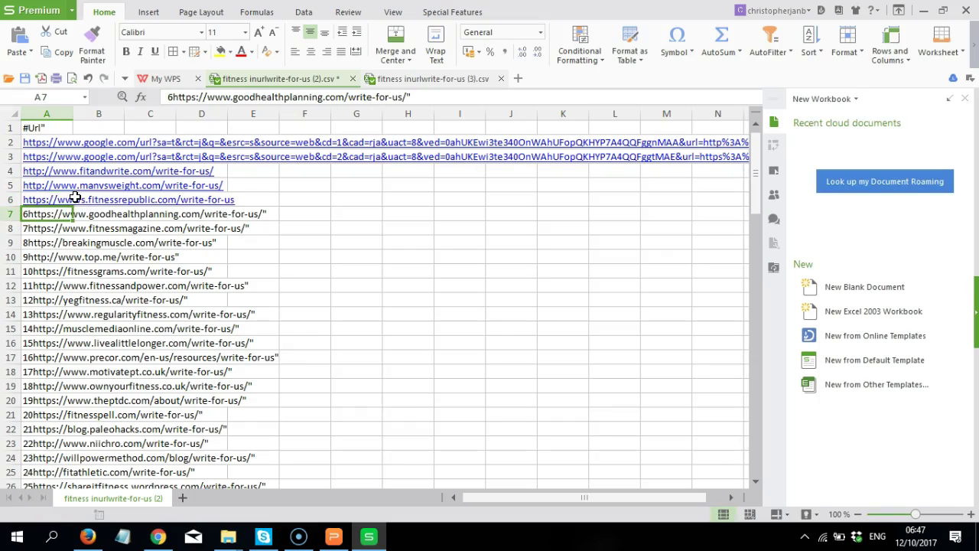
pyautogui.click(42, 145)
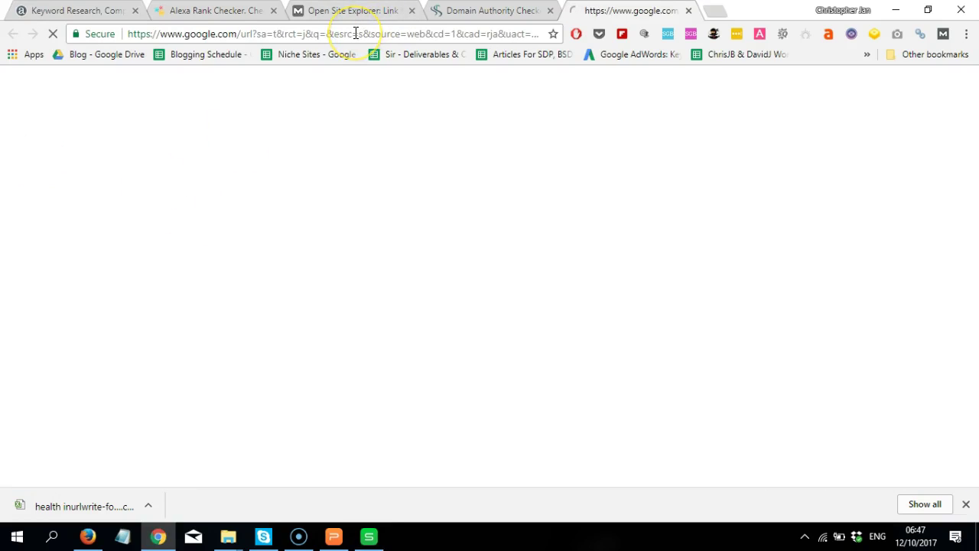
pyautogui.click(355, 32)
pyautogui.hotkey('ctrl', 'c')
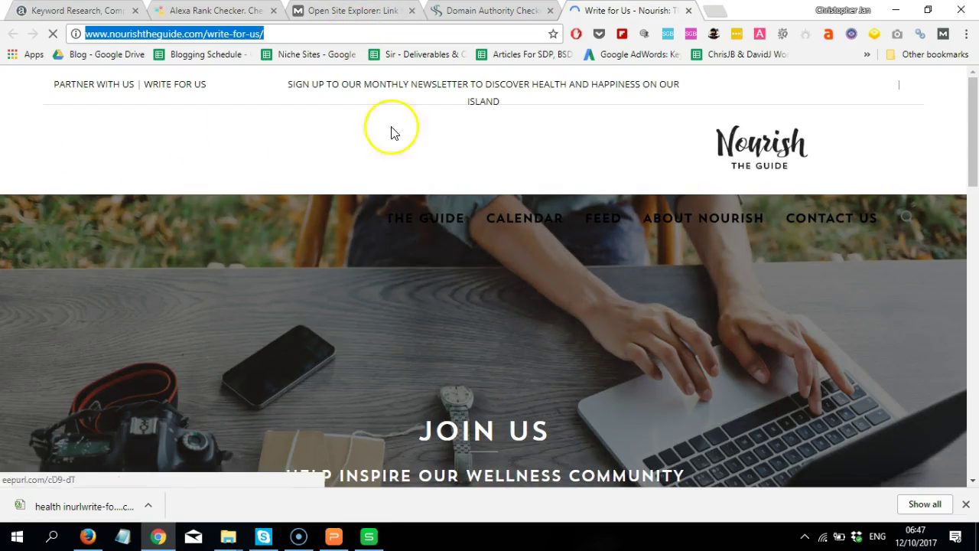
pyautogui.click(368, 537)
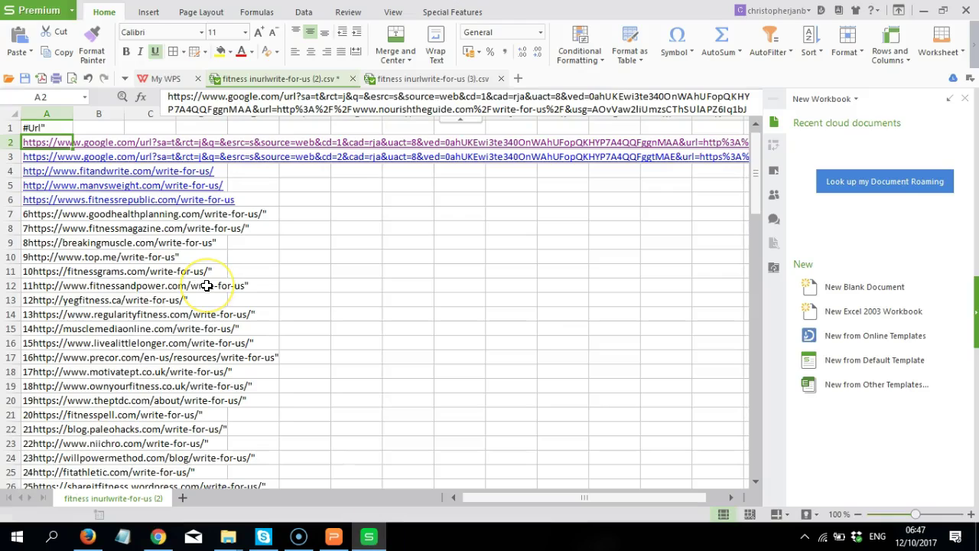
pyautogui.hotkey('ctrl', 'v')
pyautogui.press('Down')
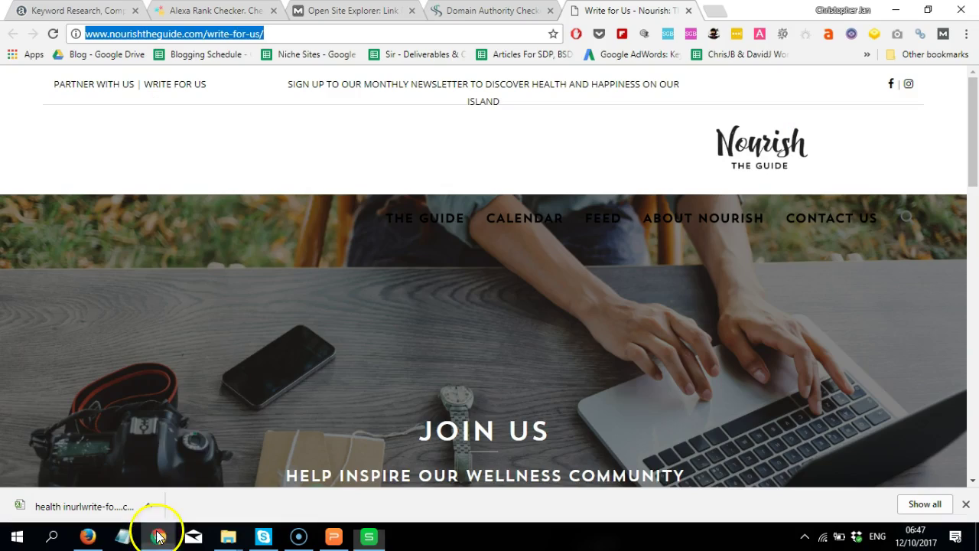
pyautogui.click(158, 536)
pyautogui.click(441, 28)
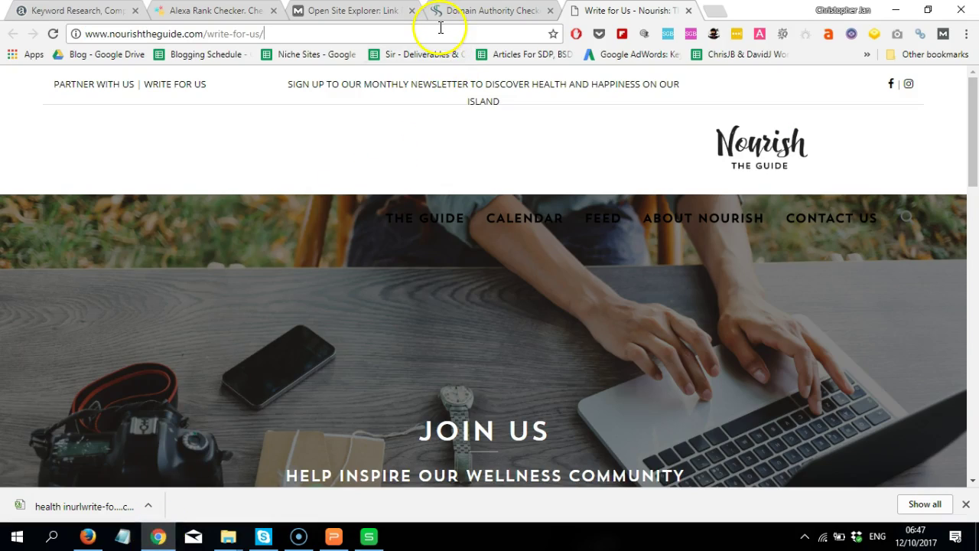
pyautogui.hotkey('ctrl', 'a')
pyautogui.hotkey('ctrl', 'v')
pyautogui.press('Return')
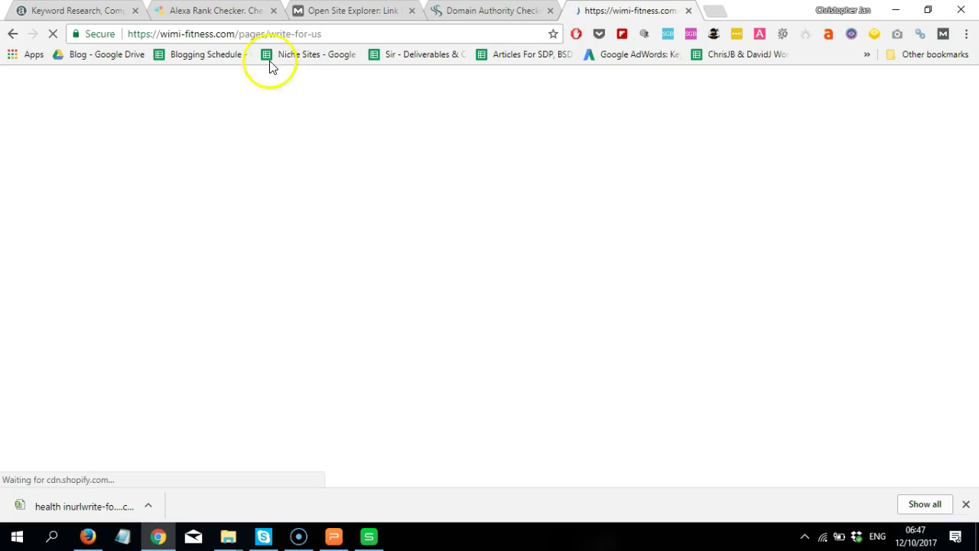
pyautogui.click(269, 34)
pyautogui.hotkey('ctrl', 'c')
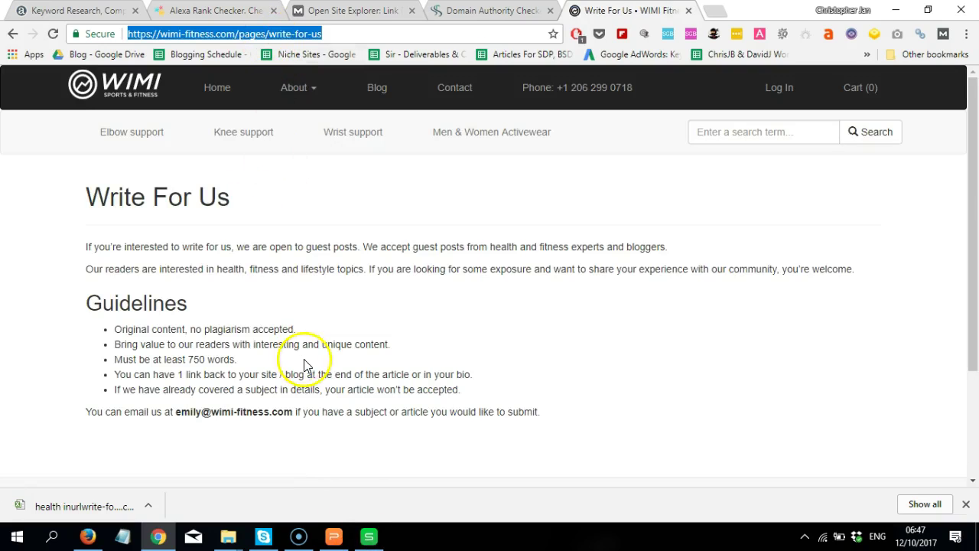
pyautogui.click(369, 537)
pyautogui.hotkey('ctrl', 'v')
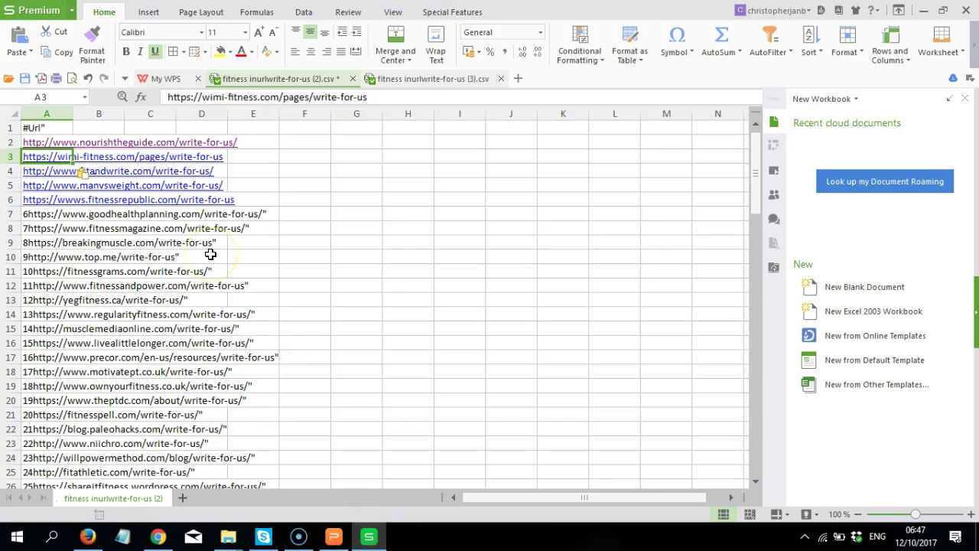
pyautogui.press('Up')
pyautogui.press('Up')
pyautogui.press('Down')
pyautogui.hotkey('shift', 'Down')
pyautogui.hotkey('shift', 'Down')
pyautogui.hotkey('shift', 'Down')
pyautogui.hotkey('shift', 'Down')
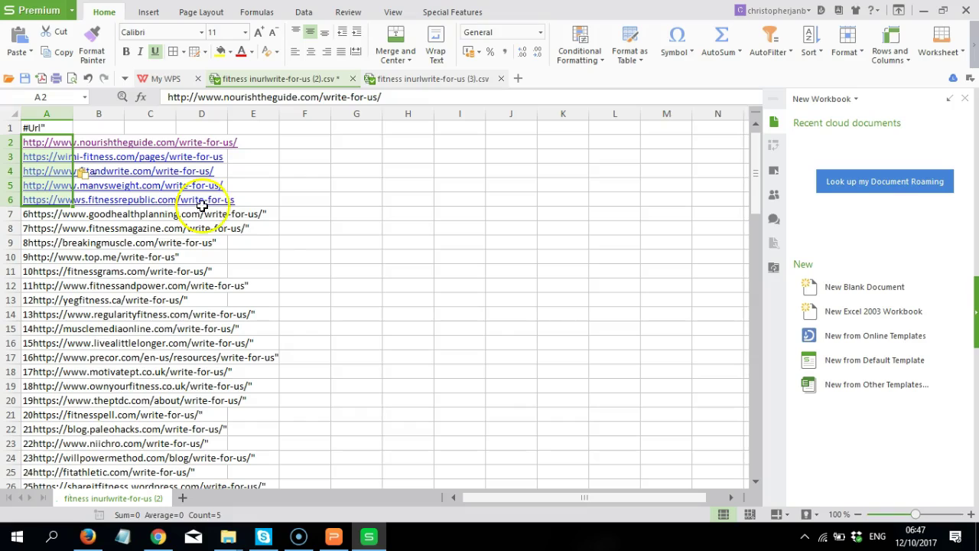
pyautogui.click(264, 229)
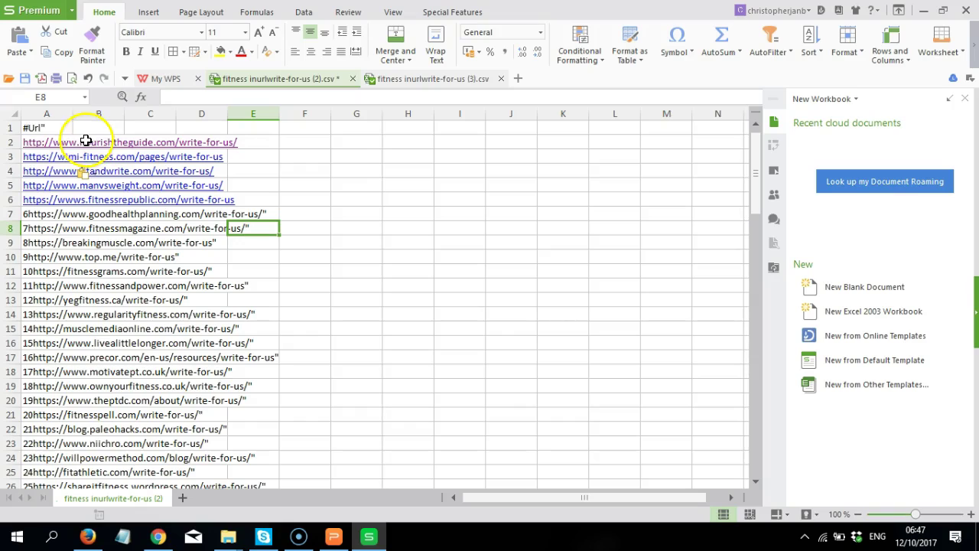
# Copy the five cleaned URLs in A2:A6.
pyautogui.press('Up')
pyautogui.press('Up')
pyautogui.press('Up')
pyautogui.press('Up')
pyautogui.press('Up')
pyautogui.press('Up')
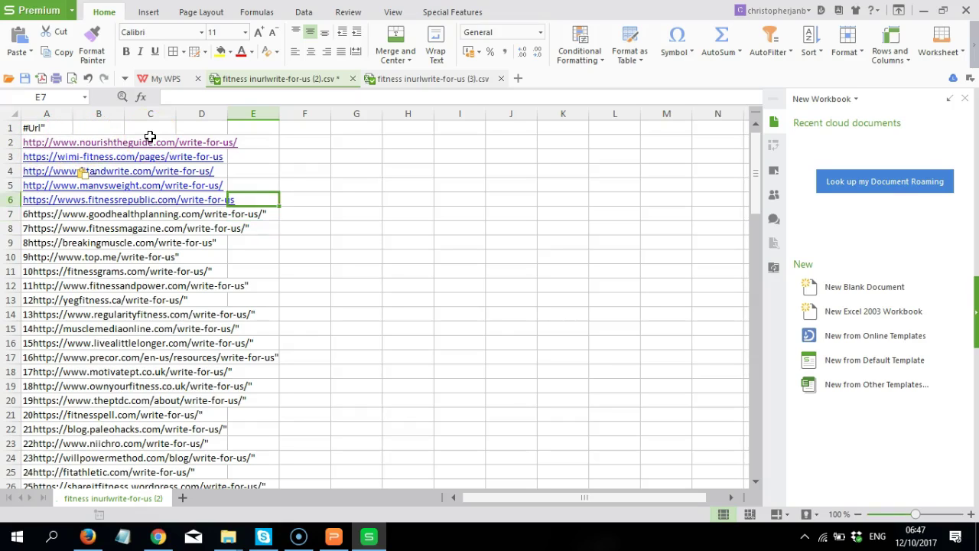
pyautogui.press('Left')
pyautogui.press('Left')
pyautogui.press('Left')
pyautogui.press('Left')
pyautogui.hotkey('shift', 'Down')
pyautogui.hotkey('shift', 'Down')
pyautogui.hotkey('shift', 'Down')
pyautogui.hotkey('shift', 'Down')
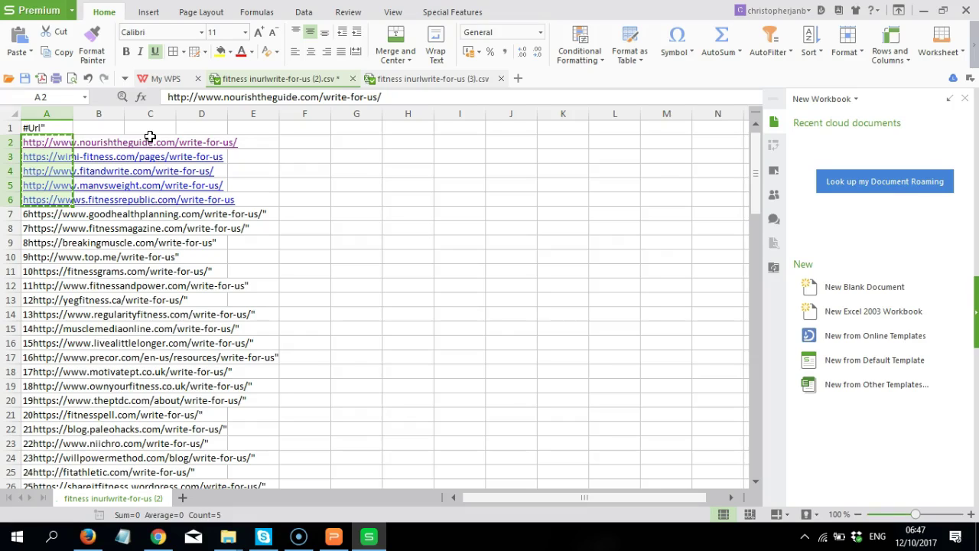
# Switch to Chrome and paste the five copied URLs into the input list of the Bulk SEO Tools Alexa rank checker.
pyautogui.click(158, 535)
pyautogui.hotkey('ctrl', 'l')
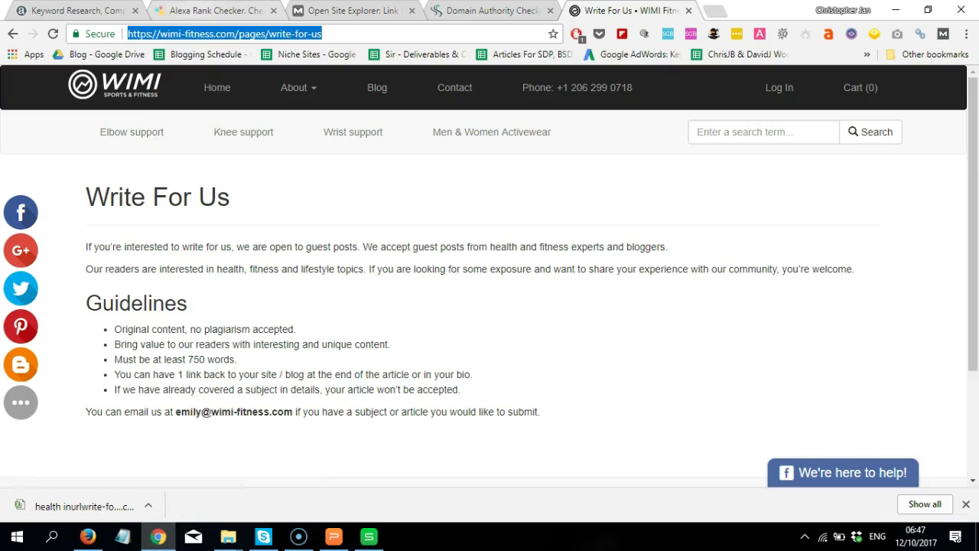
pyautogui.click(201, 11)
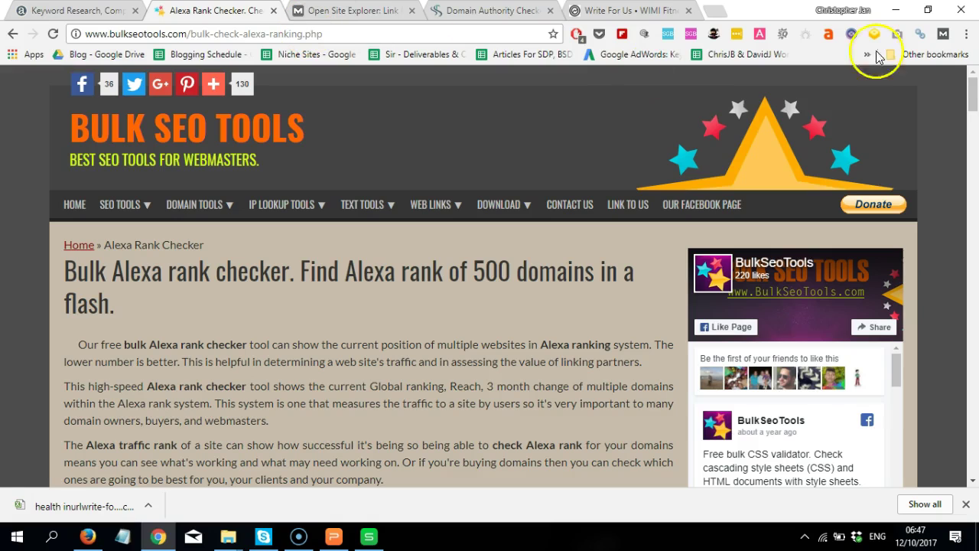
pyautogui.moveTo(973, 96); pyautogui.dragTo(973, 118)
pyautogui.click(371, 302)
pyautogui.write('http://www.nourishtheguide.com/write-for-us/ https://wimi-fitness.com/pages/write-for-us http://www.fitandwrite.com/write-for-us/ http://www.manvsweight.com/write-for-us/ https://wwws.fitnessrepublic.com/write-for-us')
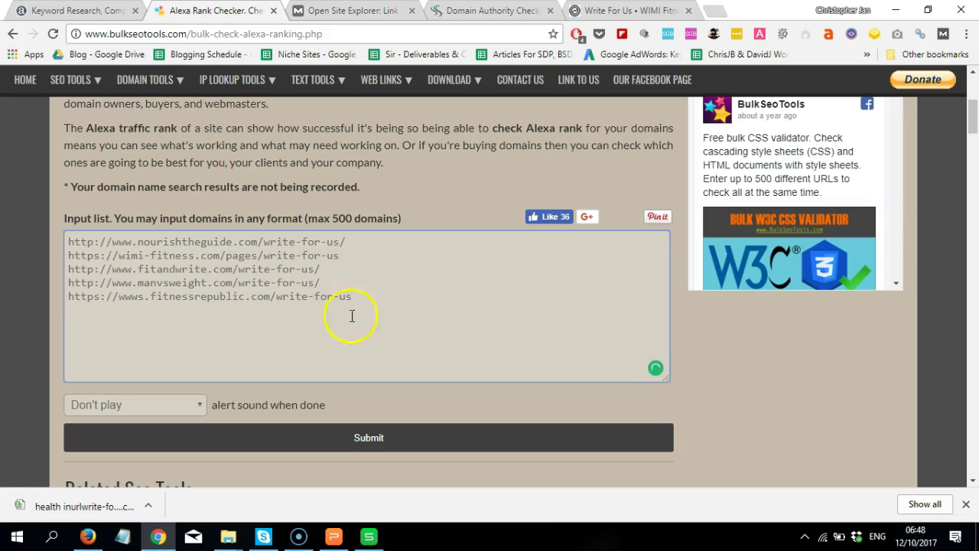
# Submit the domain list for the Alexa rank check and export the resulting table to CSV.
pyautogui.moveTo(973, 120); pyautogui.dragTo(973, 129)
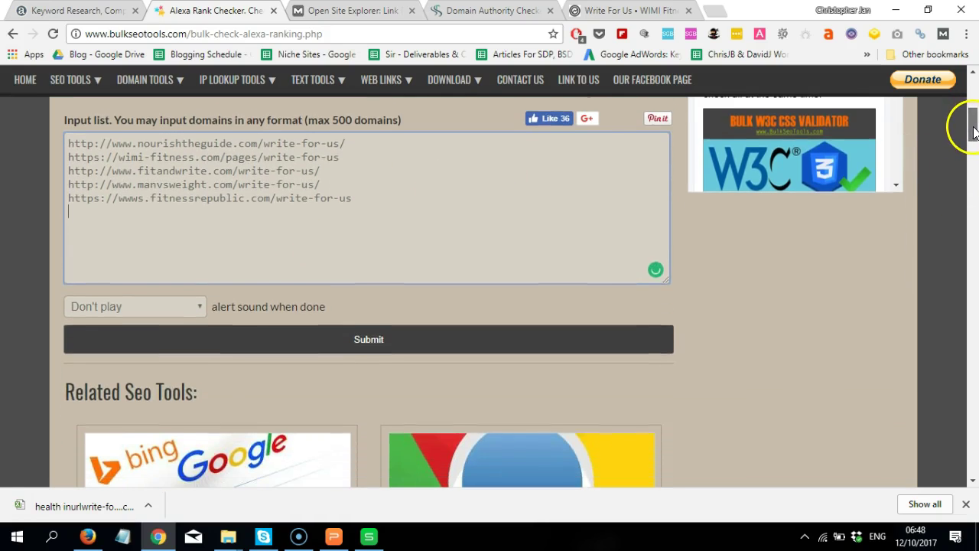
pyautogui.click(440, 348)
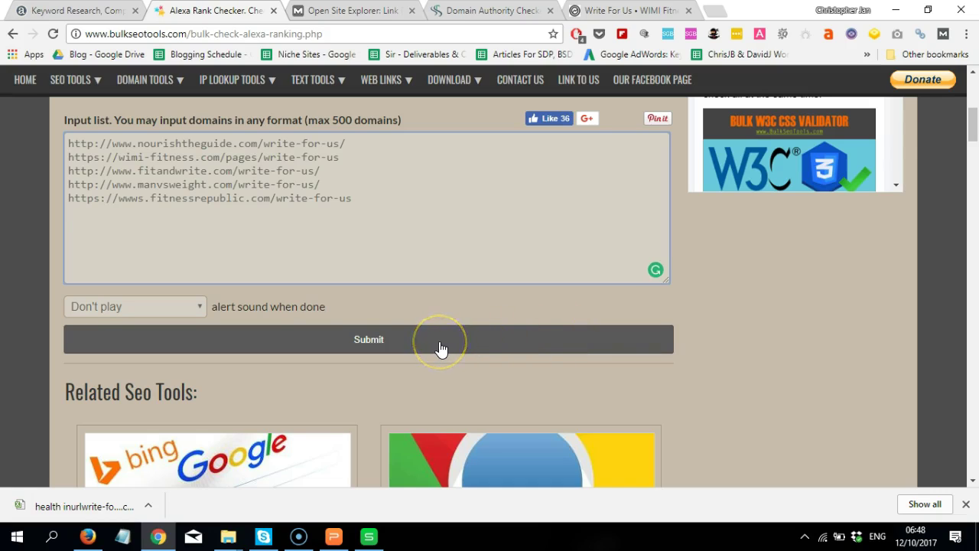
pyautogui.click(441, 348)
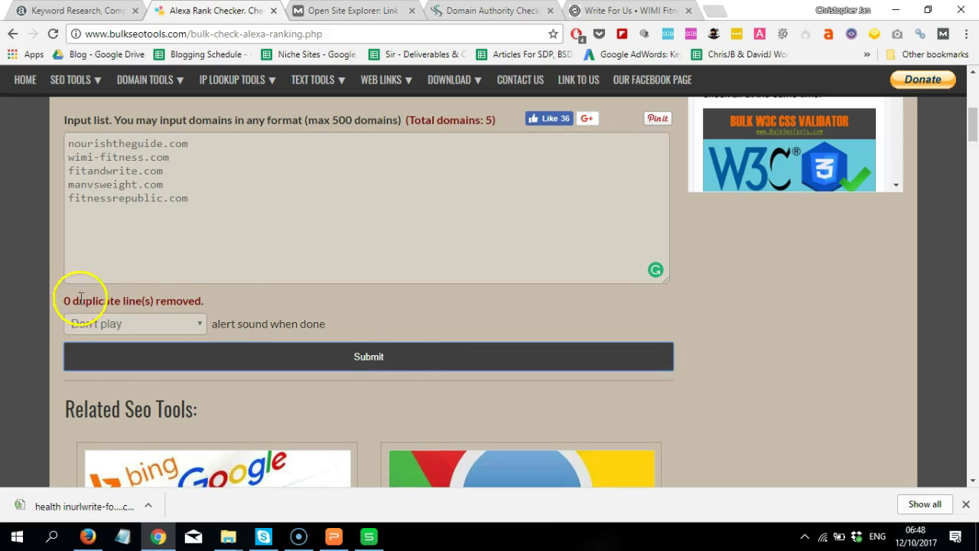
pyautogui.click(292, 363)
pyautogui.scroll(-4, 292, 363)
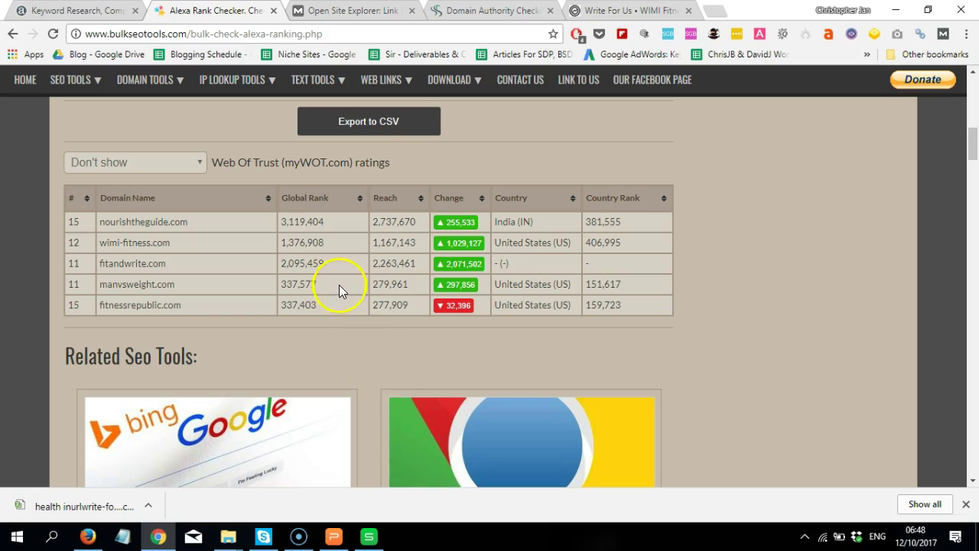
pyautogui.click(371, 125)
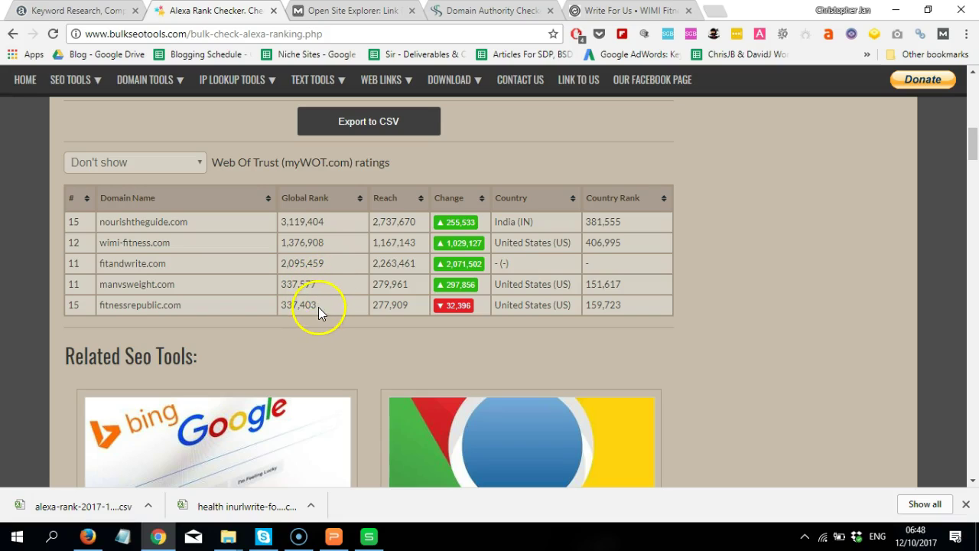
# Copy the domain fitnessrepublic.com from the rank table and open the site in a new browser tab.
pyautogui.moveTo(188, 305); pyautogui.dragTo(101, 303)
pyautogui.hotkey('ctrl', 'c')
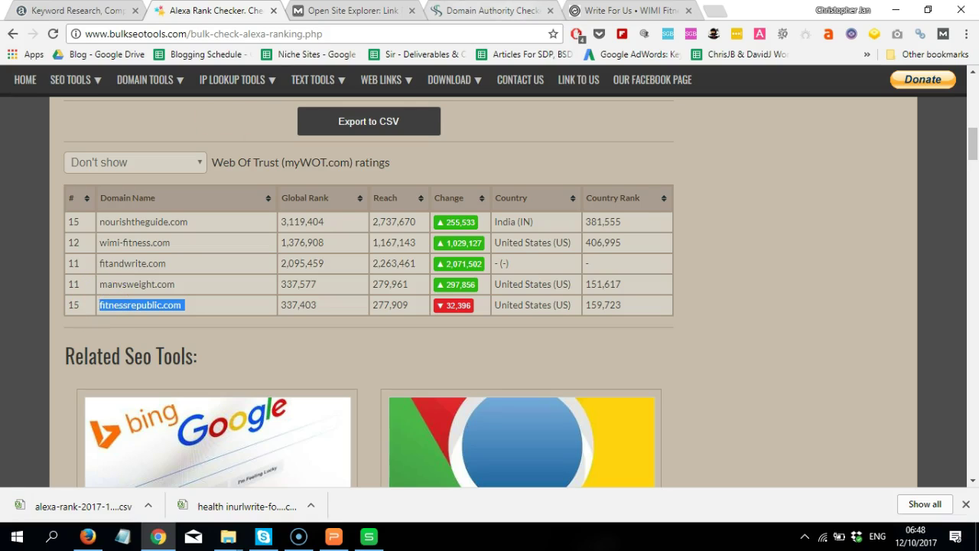
pyautogui.click(720, 13)
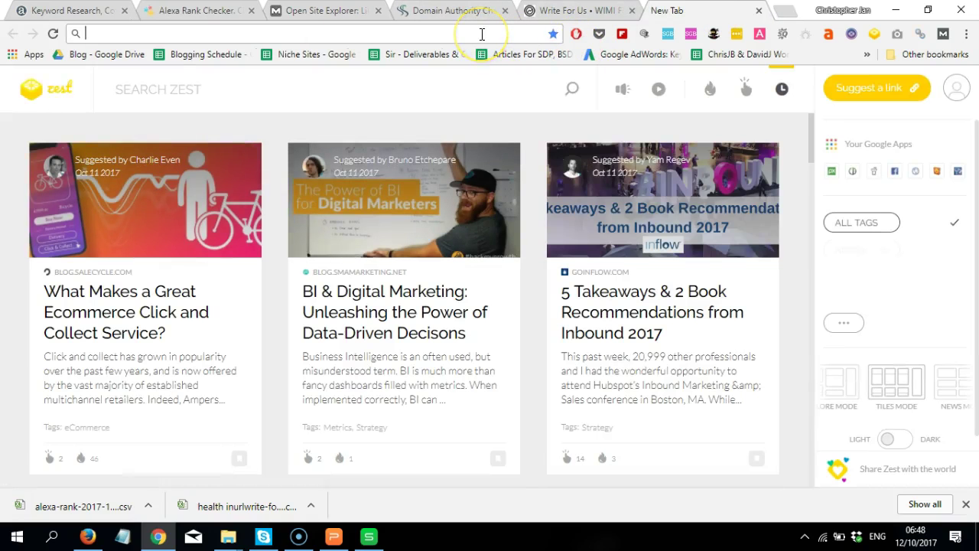
pyautogui.hotkey('ctrl', 'v')
pyautogui.press('Return')
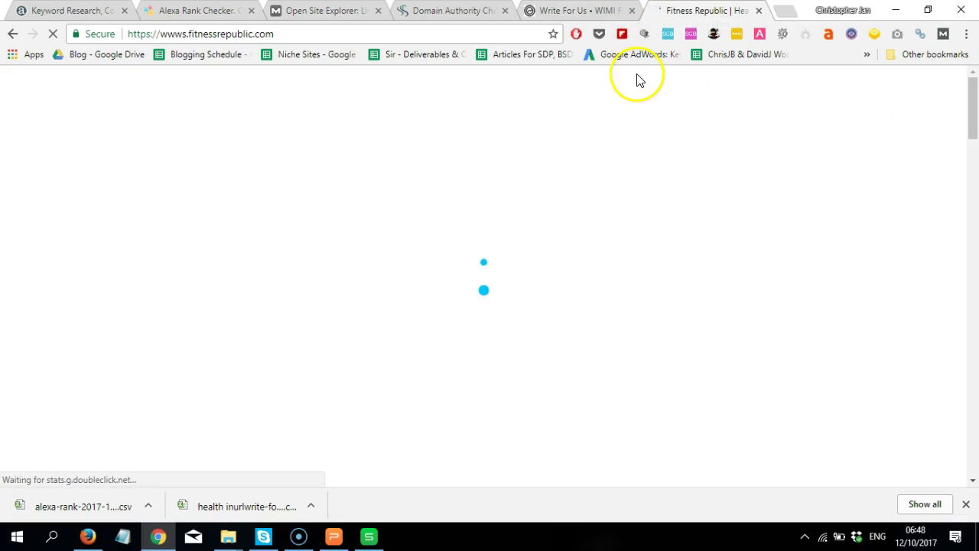
# Switch to WPS Spreadsheets and copy the fitnessrepublic.com write-for-us URL in cell A6.
pyautogui.click(368, 536)
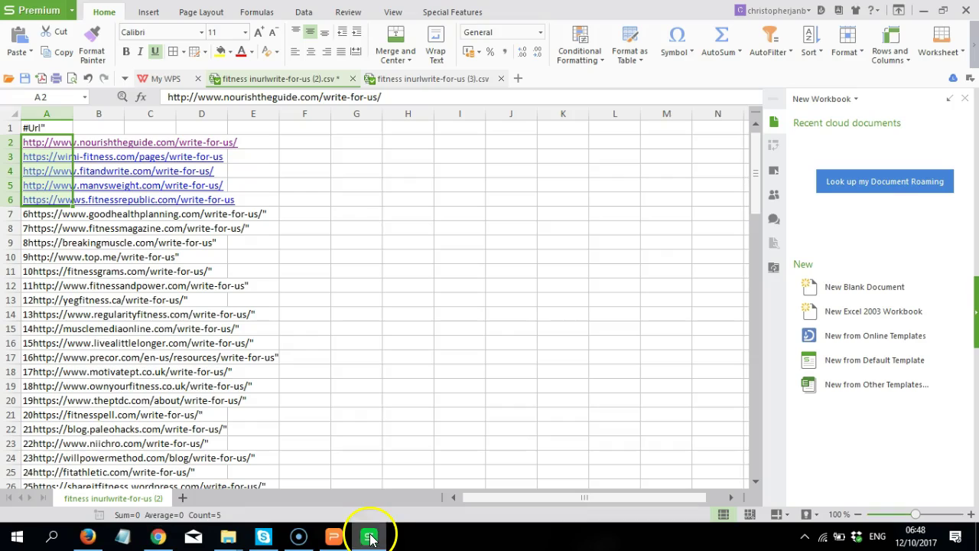
pyautogui.click(87, 231)
pyautogui.press('Up')
pyautogui.press('Up')
pyautogui.press('Left')
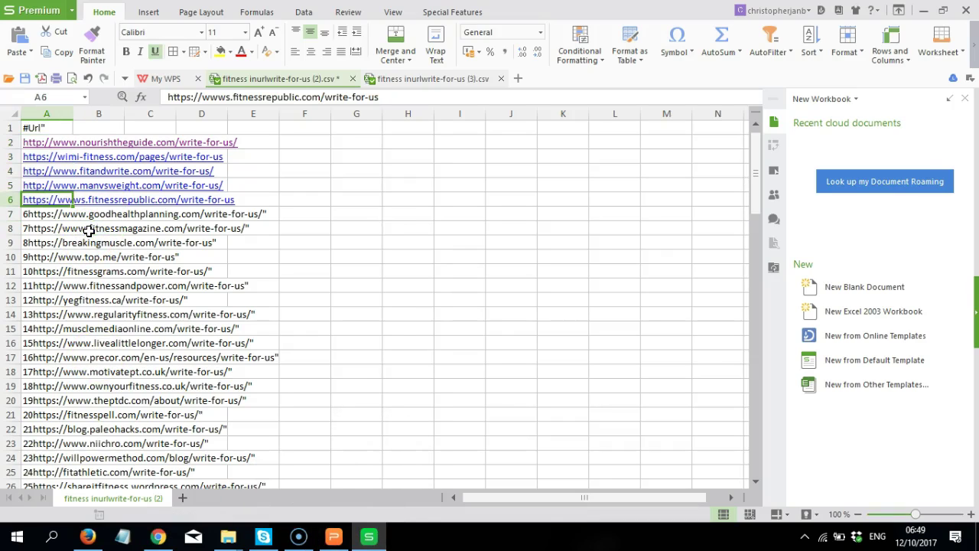
pyautogui.click(158, 536)
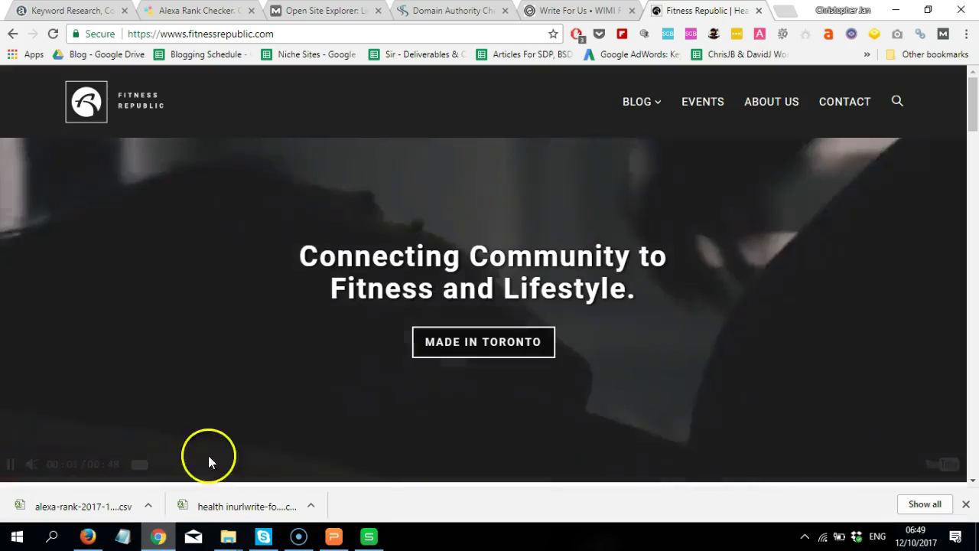
pyautogui.click(533, 35)
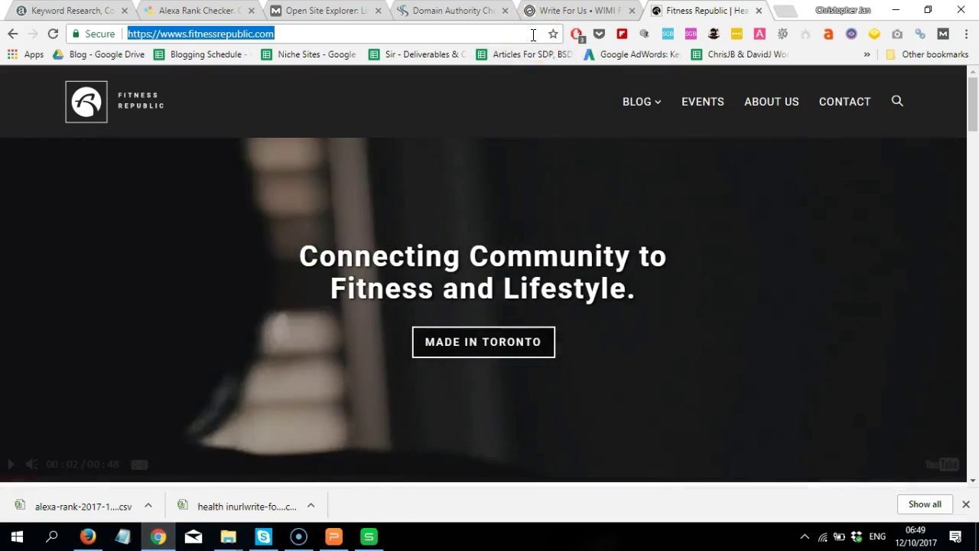
pyautogui.click(369, 535)
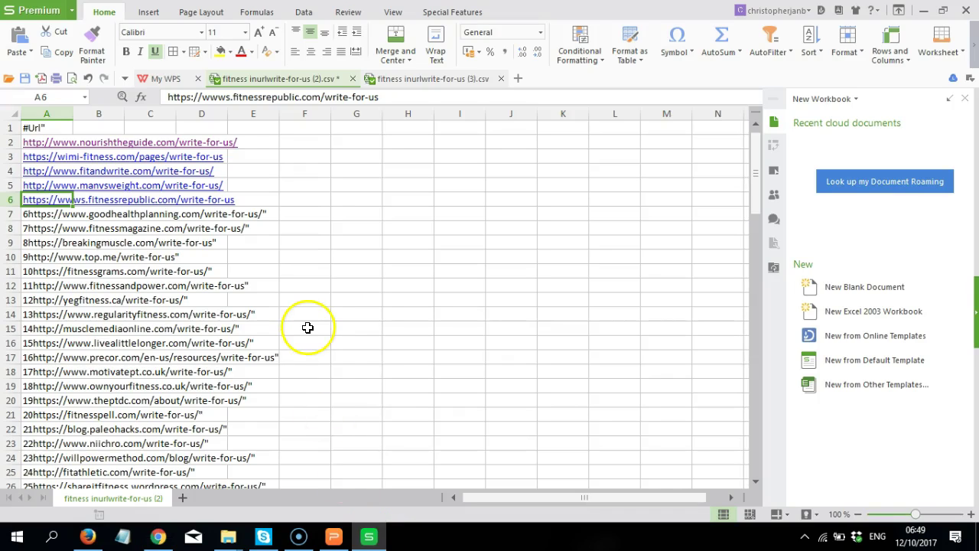
pyautogui.click(157, 536)
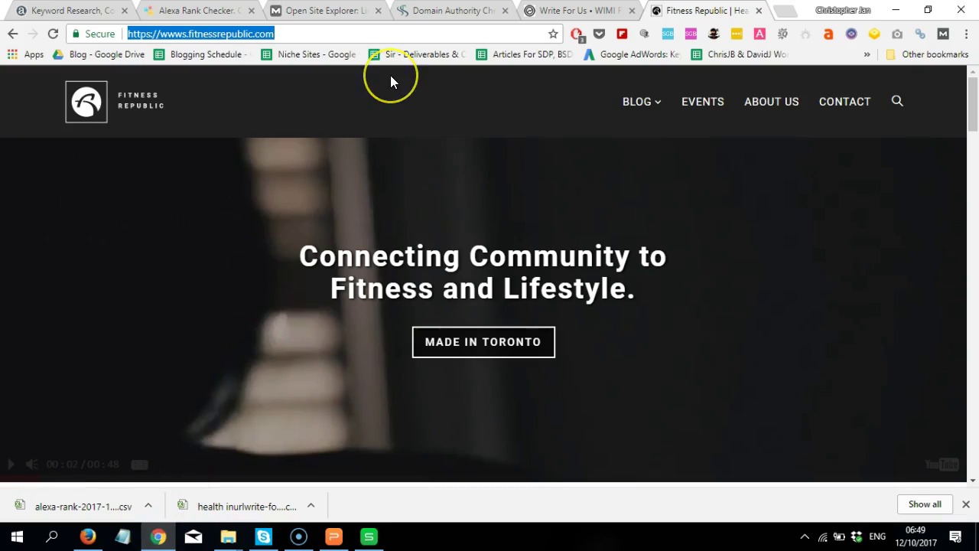
pyautogui.write('https://wwws.fitnessrepublic.com/write-for-us')
pyautogui.press('Return')
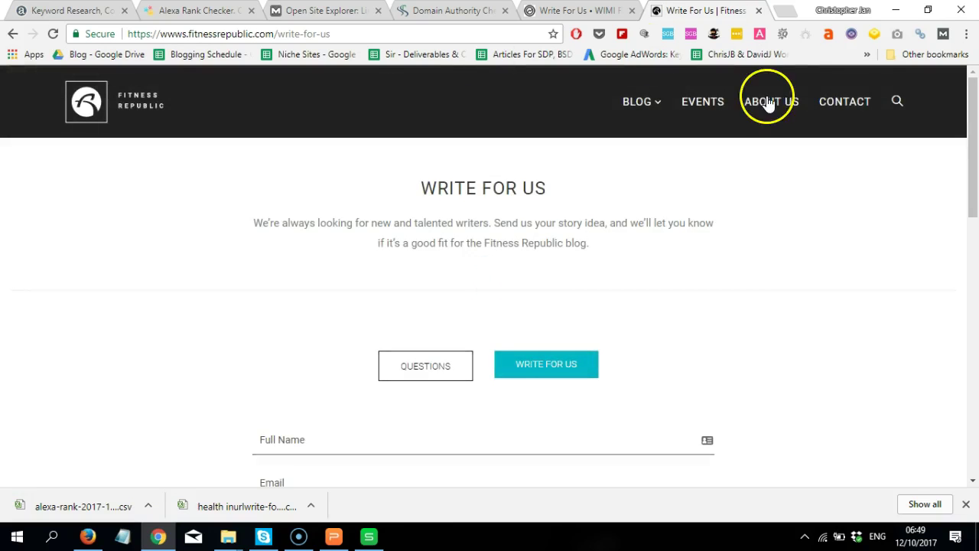
pyautogui.moveTo(972, 99); pyautogui.dragTo(975, 205)
pyautogui.moveTo(976, 300); pyautogui.dragTo(955, 336)
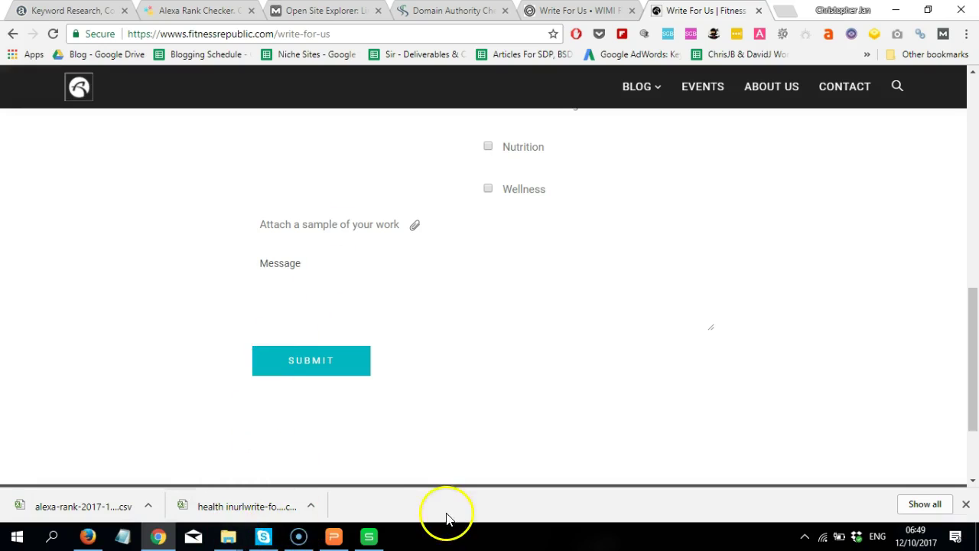
# Copy the domain manvsweight.com from the Alexa rank table and open the site in a new browser tab.
pyautogui.hotkey('ctrl', '3')
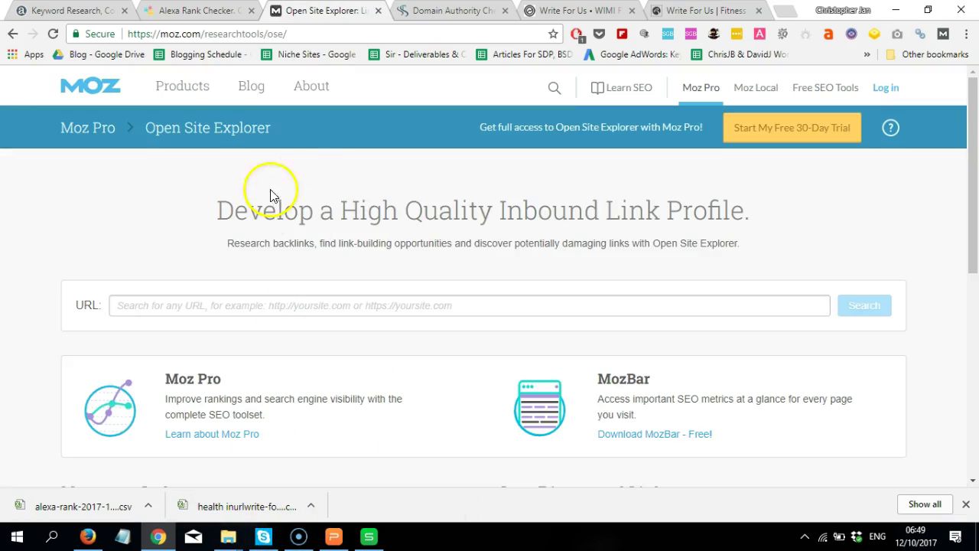
pyautogui.hotkey('ctrl', '2')
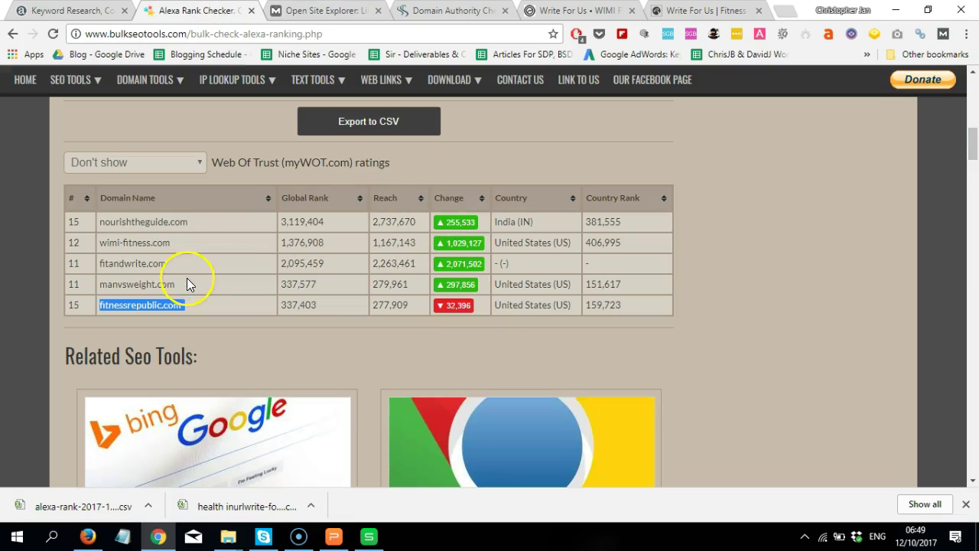
pyautogui.moveTo(192, 282); pyautogui.dragTo(111, 284)
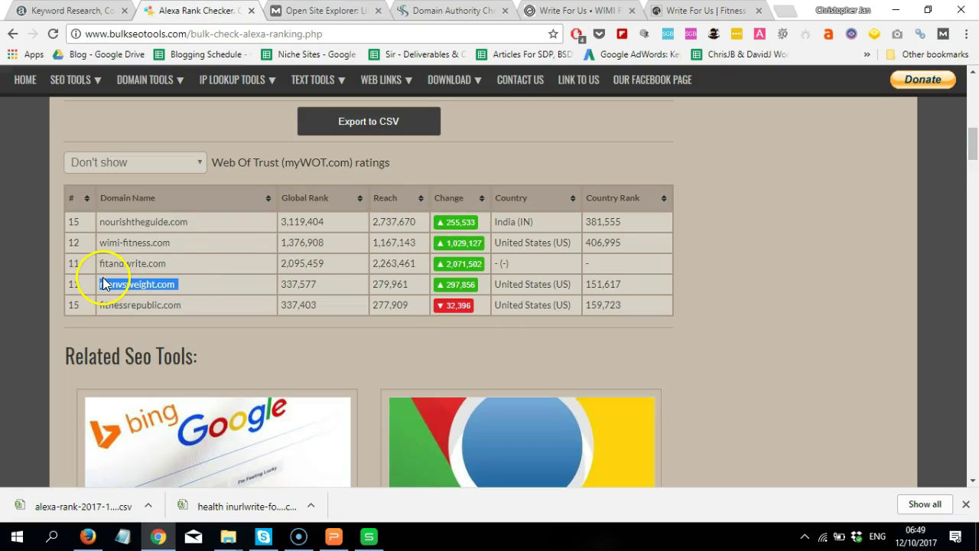
pyautogui.click(784, 10)
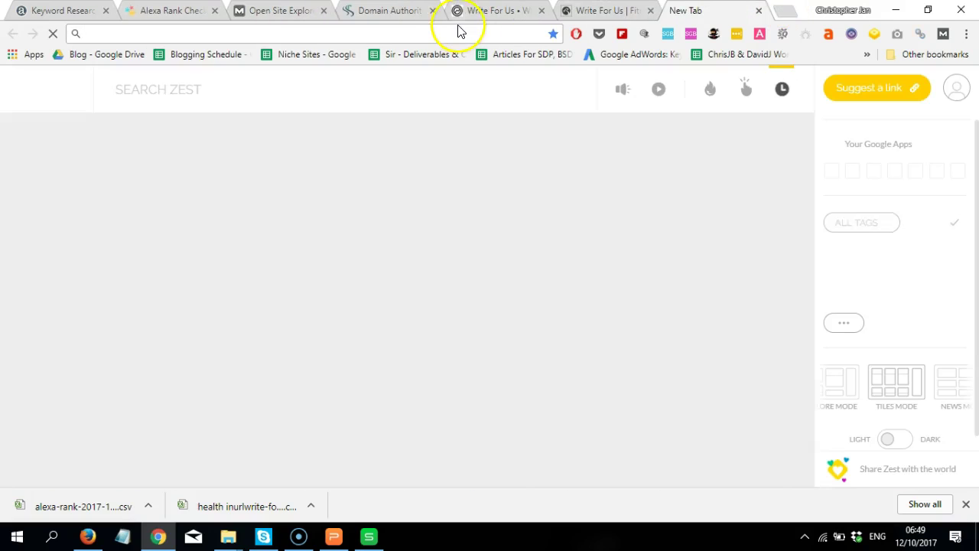
pyautogui.write('manvsweight.com')
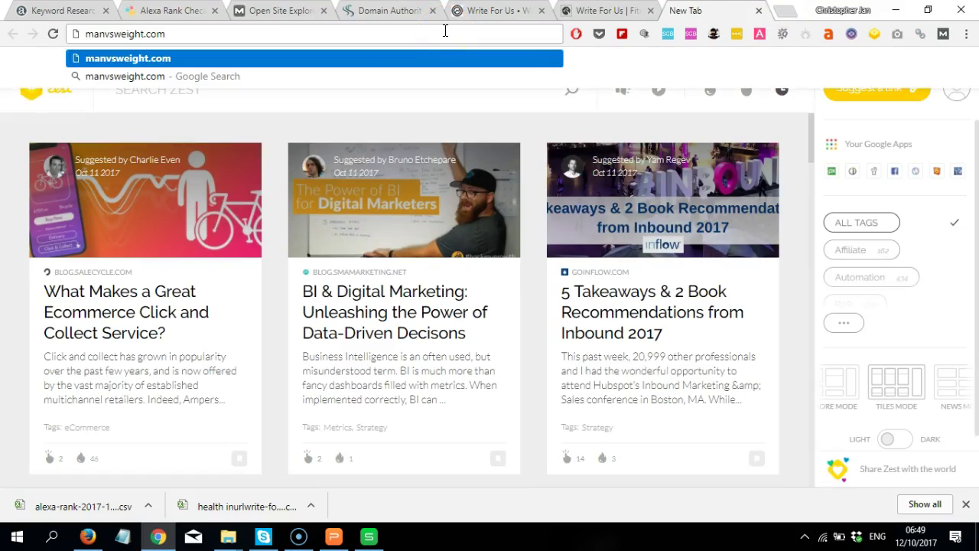
pyautogui.press('Return')
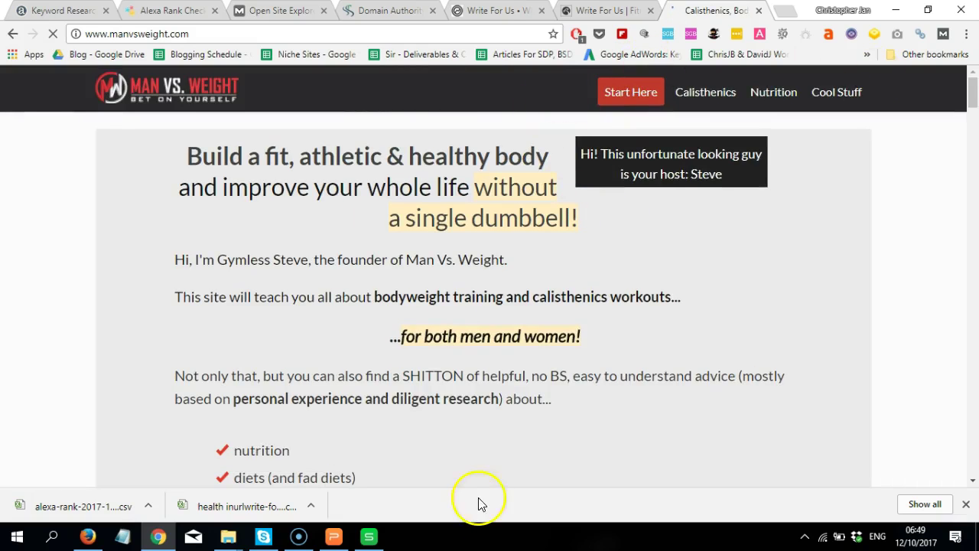
# Copy the manvsweight.com write-for-us URL from A5 in WPS Spreadsheets, load it in Chrome and review the guest post guidelines.
pyautogui.click(369, 535)
pyautogui.press('Up')
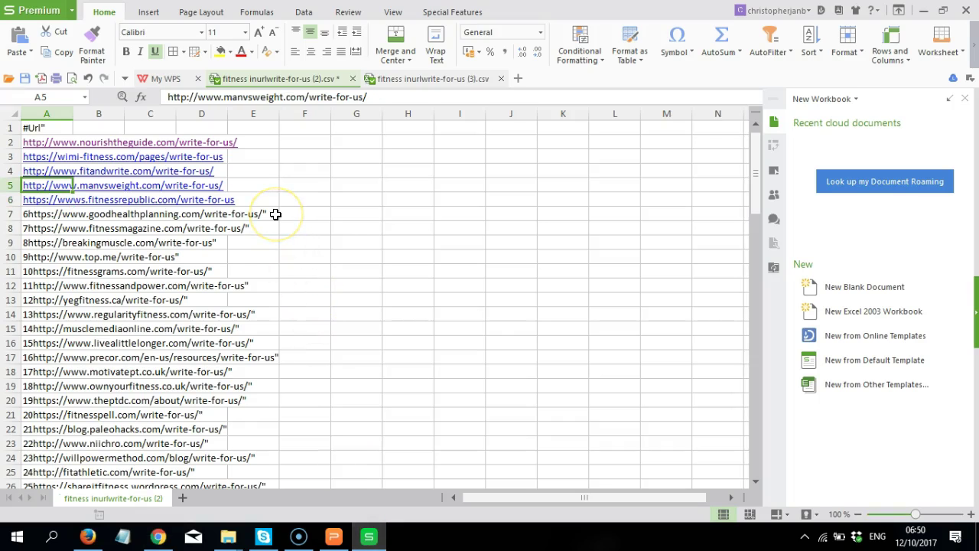
pyautogui.click(156, 535)
pyautogui.click(226, 41)
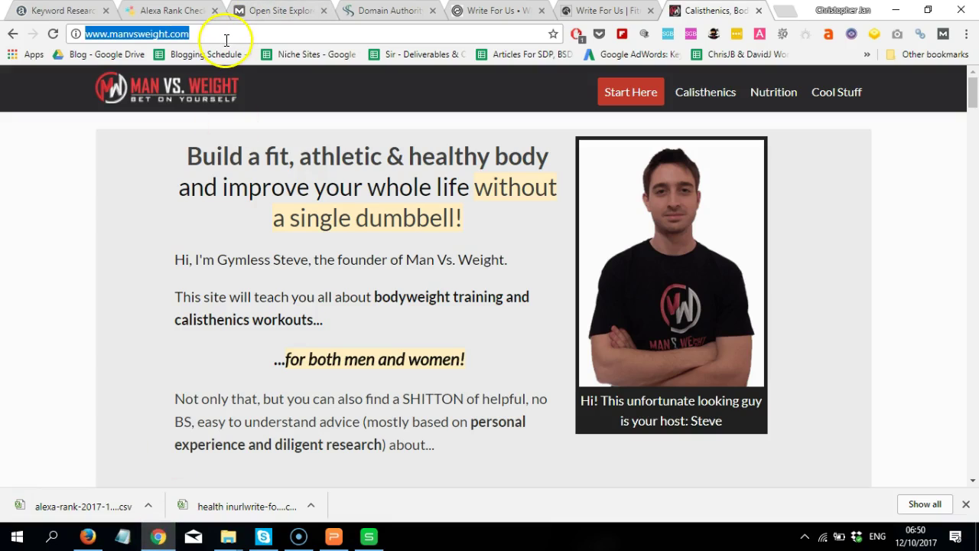
pyautogui.write('http://www.manvsweight.com/write-for-us/')
pyautogui.press('Return')
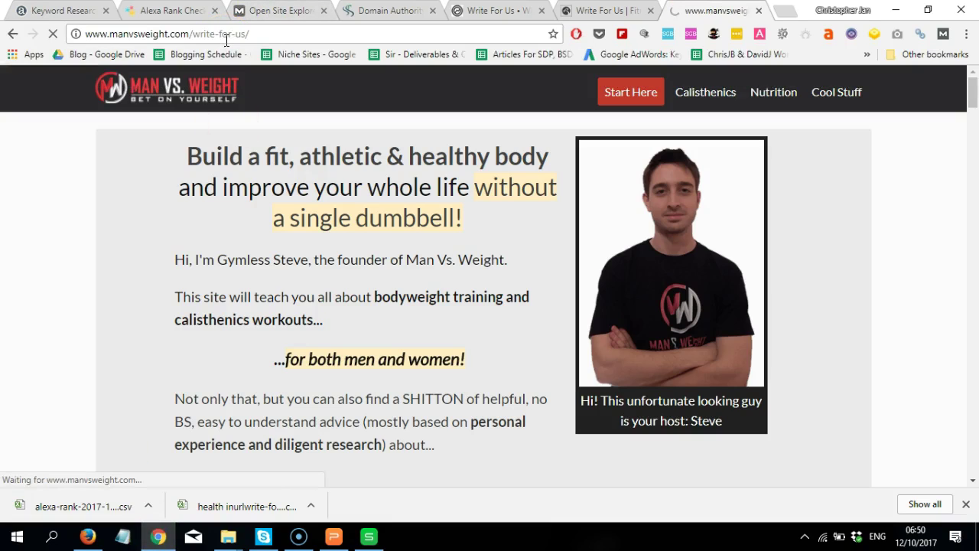
pyautogui.moveTo(971, 123); pyautogui.dragTo(952, 378)
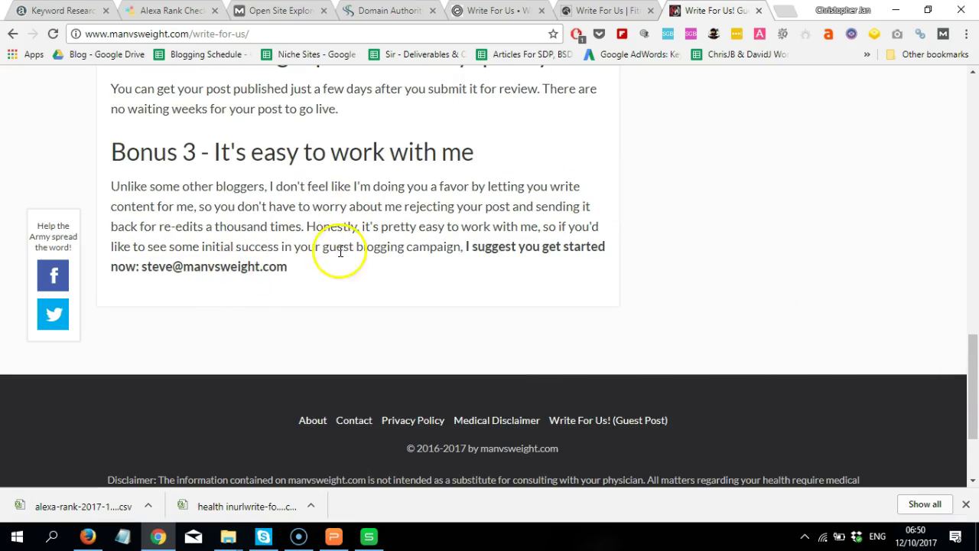
pyautogui.moveTo(971, 382); pyautogui.dragTo(972, 113)
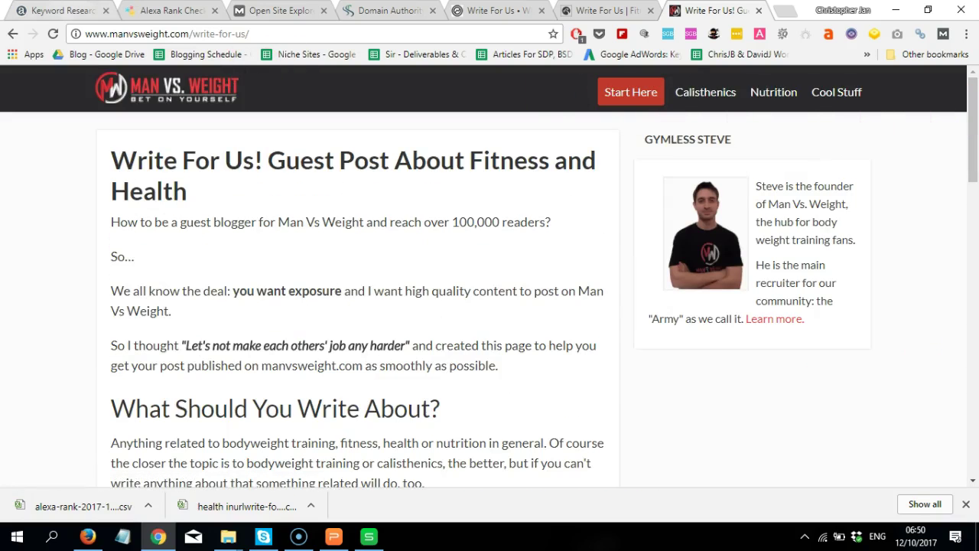
# Return to the Alexa rank table and compare the global ranks of manvsweight.com and fitnessrepublic.com with the other domains.
pyautogui.click(77, 10)
pyautogui.click(141, 11)
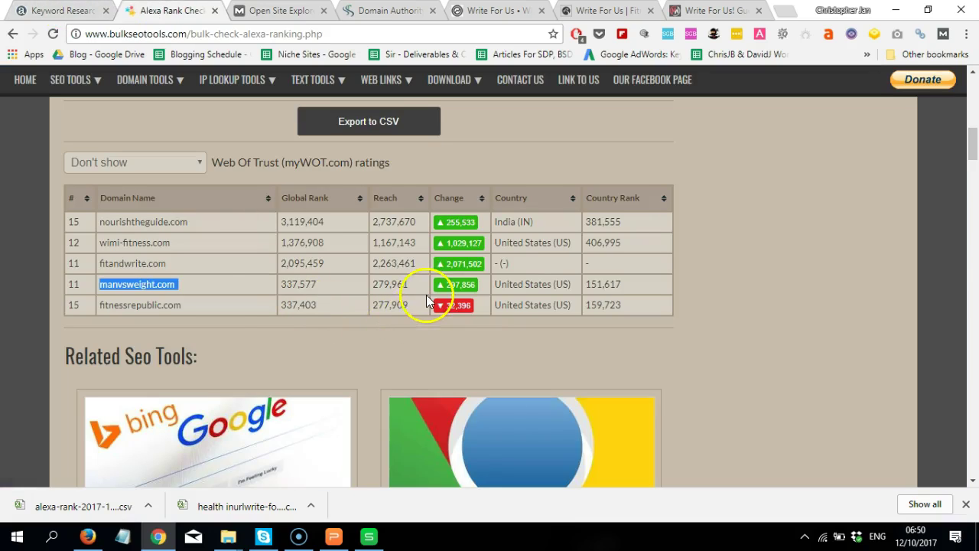
pyautogui.click(196, 291)
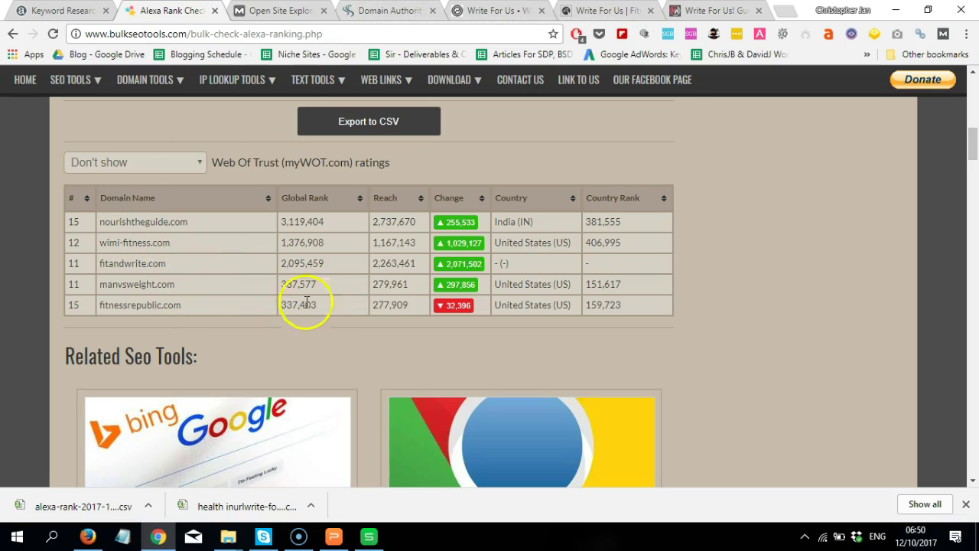
pyautogui.moveTo(280, 289)
pyautogui.mouseDown()
pyautogui.moveTo(320, 289)
pyautogui.moveTo(262, 299)
pyautogui.moveTo(338, 277)
pyautogui.moveTo(277, 284)
pyautogui.mouseUp()
pyautogui.click(324, 285)
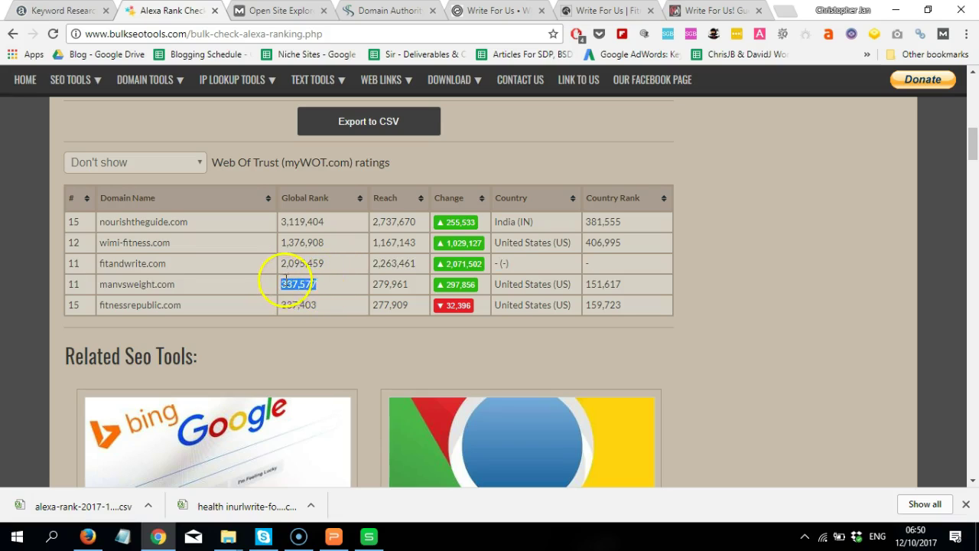
pyautogui.click(284, 307)
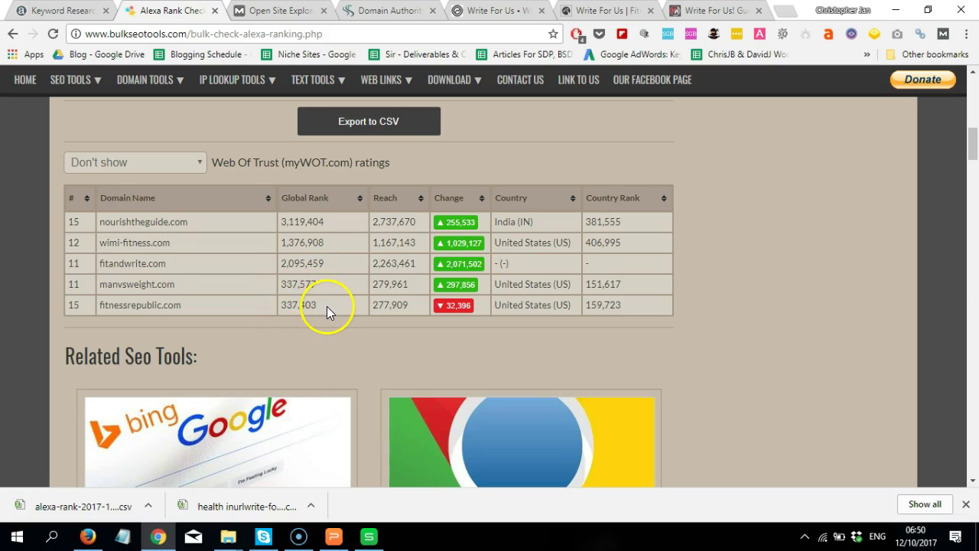
pyautogui.moveTo(283, 294); pyautogui.dragTo(271, 293)
pyautogui.click(271, 293)
pyautogui.click(301, 236)
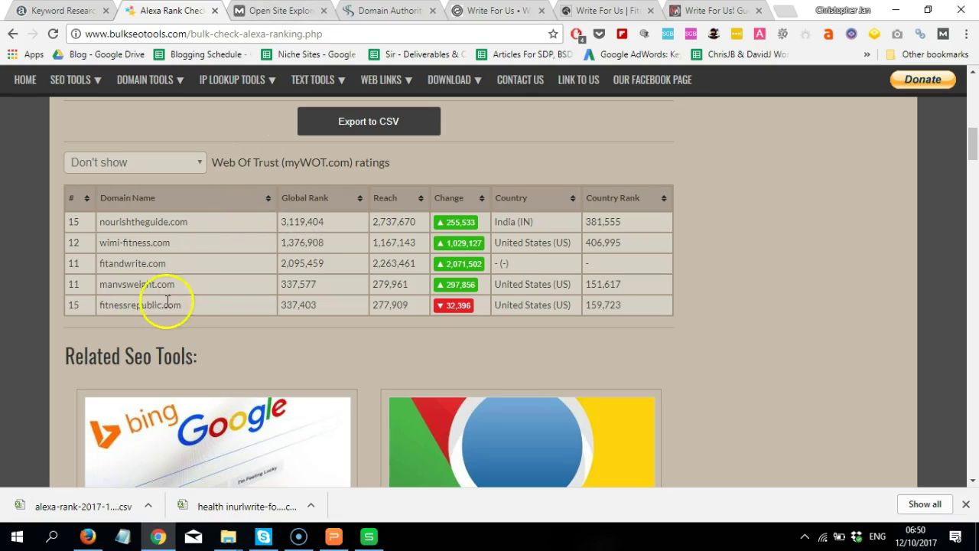
# Copy fitnessrepublic.com from the rank table and search for it in Moz Open Site Explorer.
pyautogui.moveTo(188, 303); pyautogui.dragTo(107, 304)
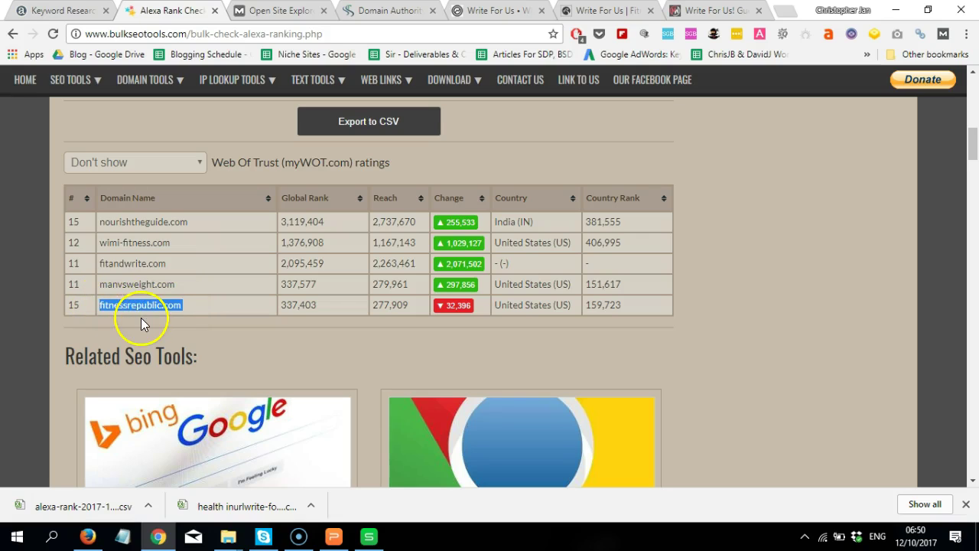
pyautogui.click(303, 10)
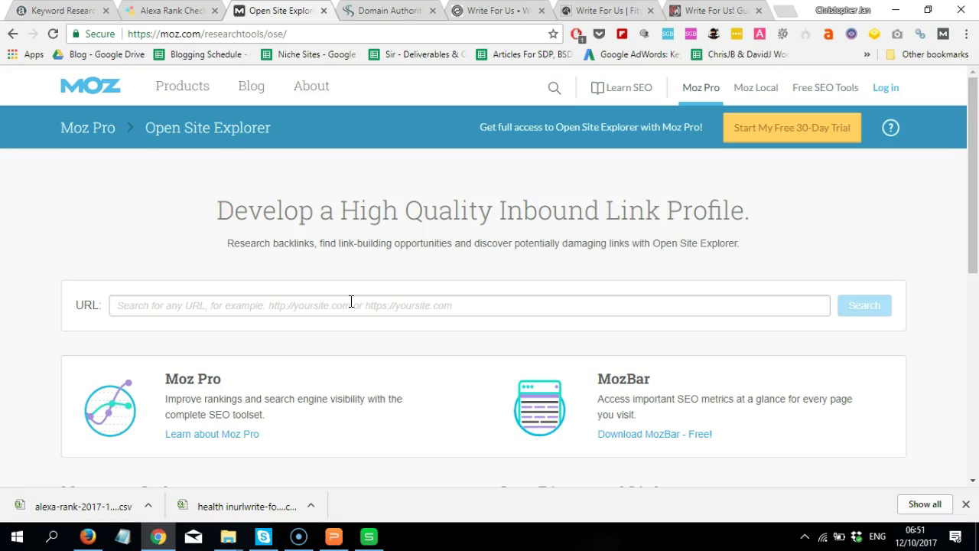
pyautogui.write('fitnessrepublic.com')
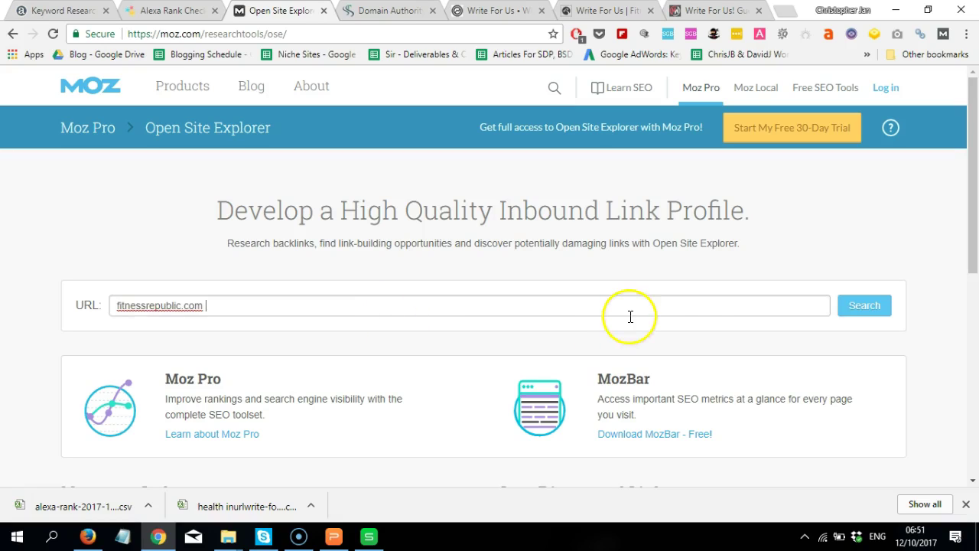
pyautogui.click(878, 307)
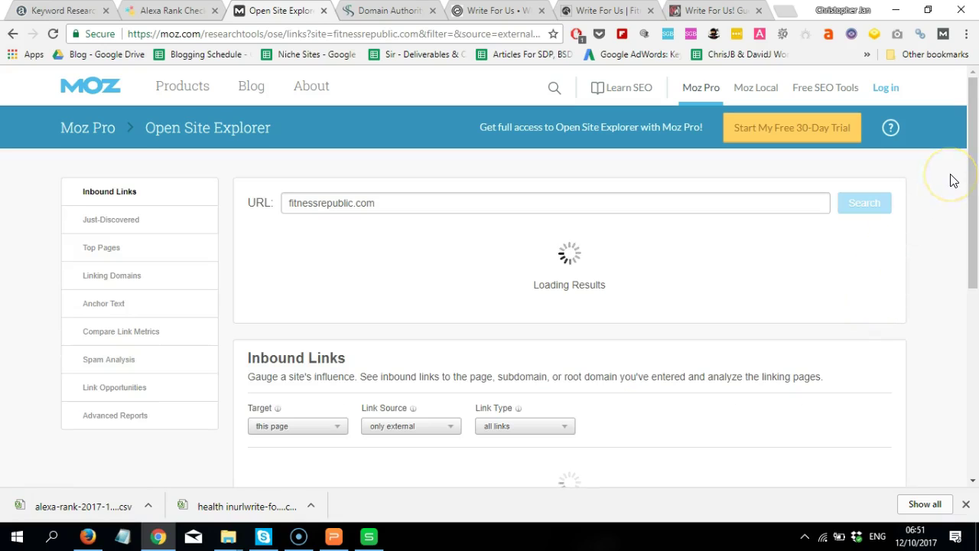
# Examine the domain authority, page authority and link metrics reported for fitnessrepublic.com.
pyautogui.moveTo(970, 170); pyautogui.dragTo(978, 258)
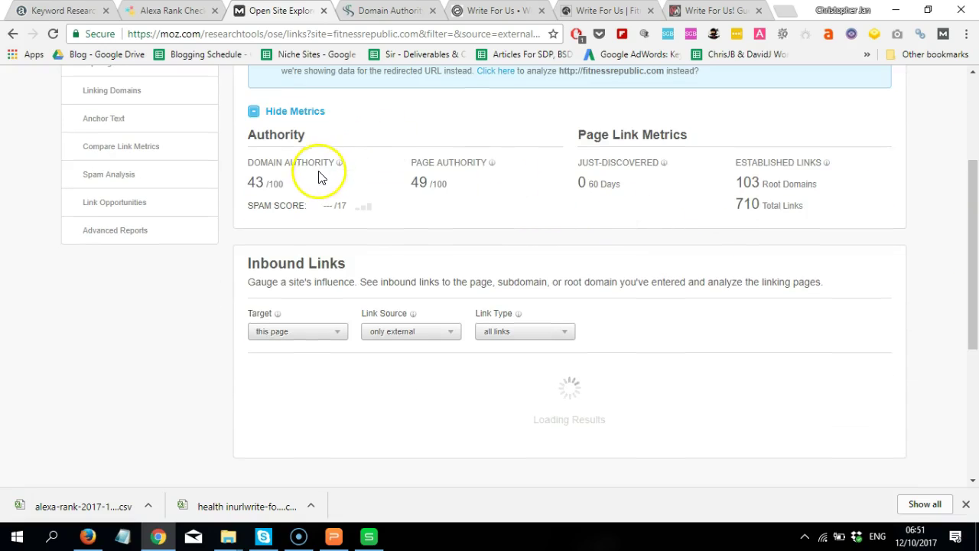
pyautogui.moveTo(317, 187); pyautogui.dragTo(251, 159)
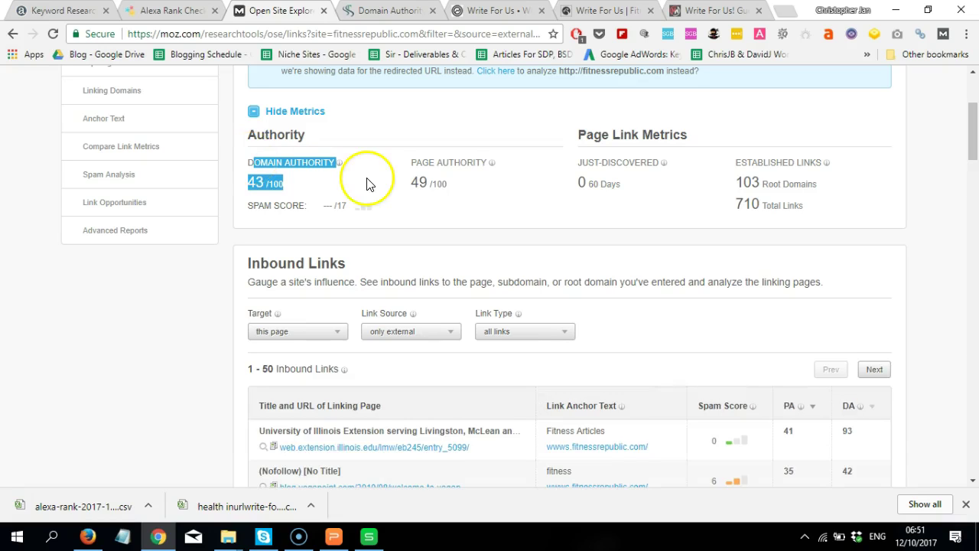
pyautogui.click(409, 191)
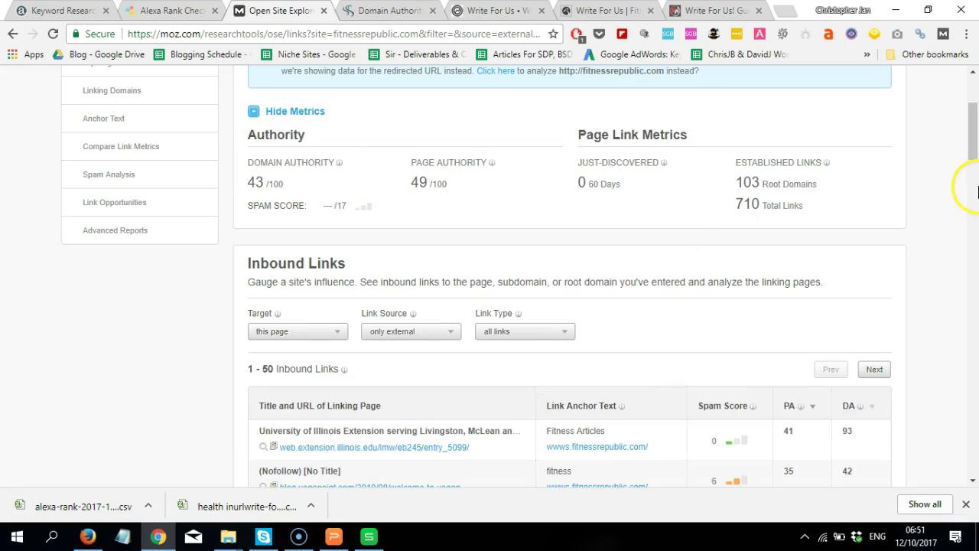
pyautogui.moveTo(970, 131)
pyautogui.mouseDown()
pyautogui.moveTo(968, 107)
pyautogui.moveTo(972, 273)
pyautogui.moveTo(973, 92)
pyautogui.moveTo(975, 188)
pyautogui.moveTo(973, 107)
pyautogui.moveTo(974, 153)
pyautogui.moveTo(973, 131)
pyautogui.mouseUp()
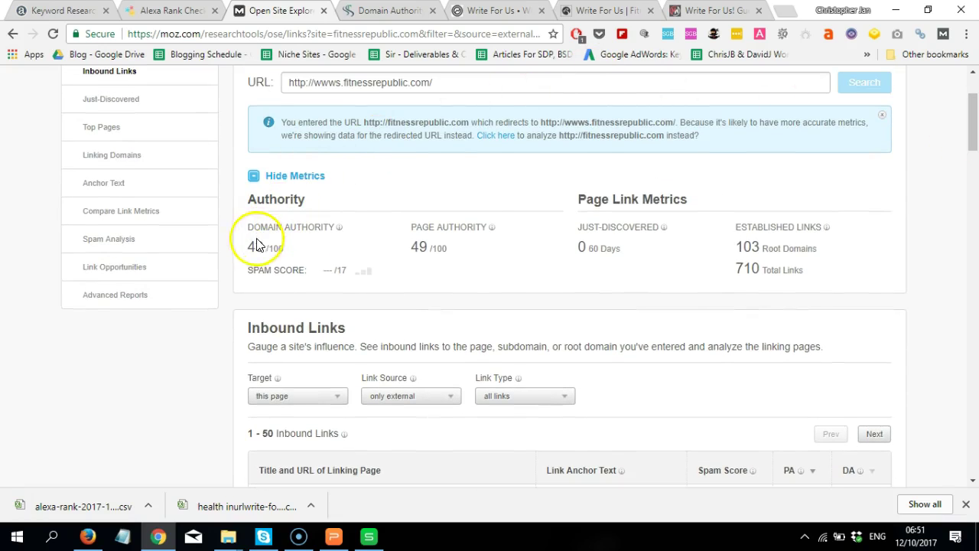
pyautogui.moveTo(974, 128); pyautogui.dragTo(975, 113)
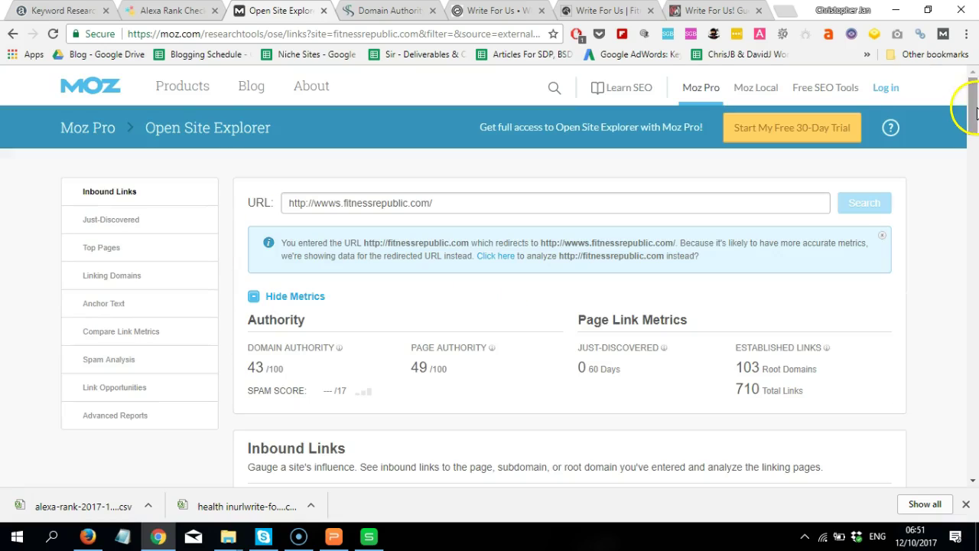
# Switch to WPS Spreadsheets and copy the five cleaned URLs in A2:A6 again.
pyautogui.click(369, 537)
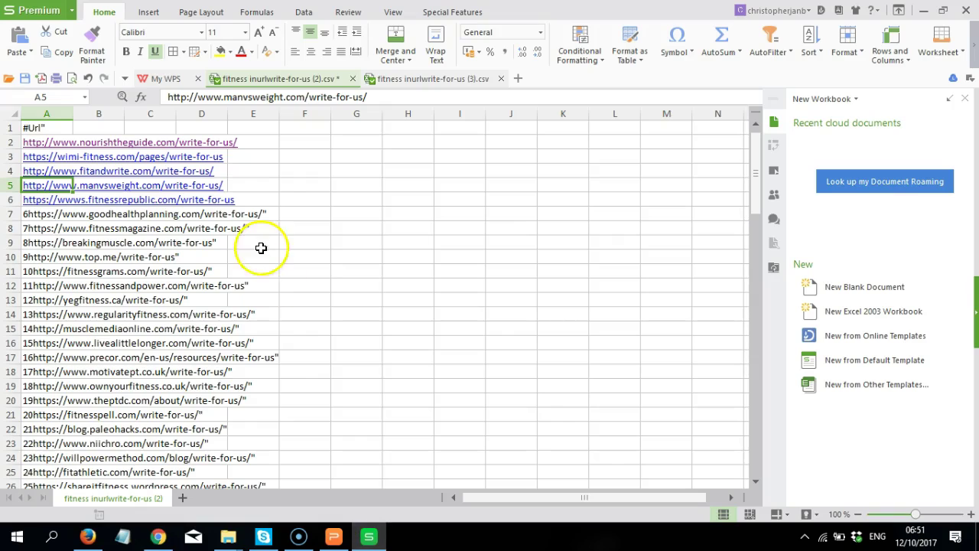
pyautogui.press('Up')
pyautogui.press('Up')
pyautogui.press('Up')
pyautogui.hotkey('shift', 'Down')
pyautogui.hotkey('shift', 'Down')
pyautogui.hotkey('shift', 'Down')
pyautogui.hotkey('shift', 'Down')
pyautogui.hotkey('ctrl', 'c')
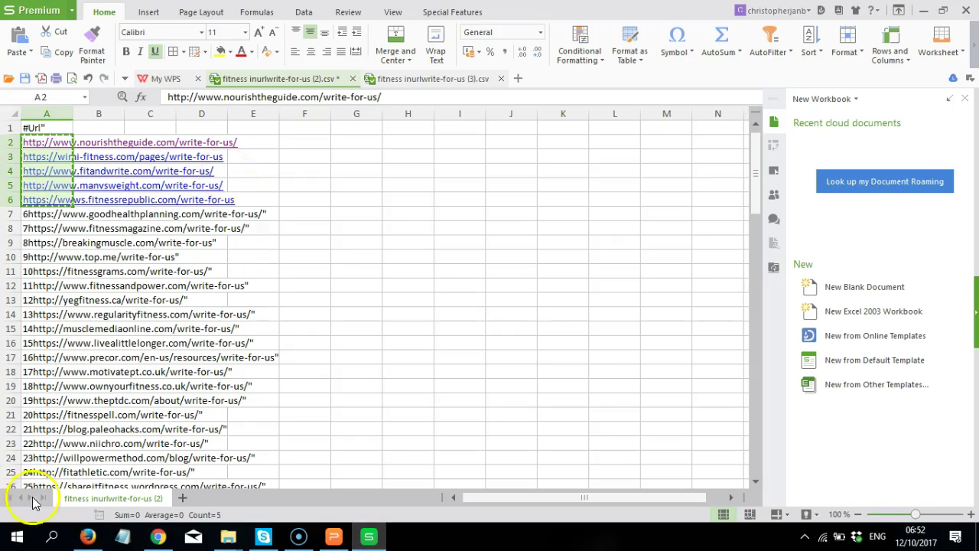
# Switch to Chrome and run the copied five write-for-us URLs through the Small SEO Tools Domain Authority Checker.
pyautogui.click(157, 536)
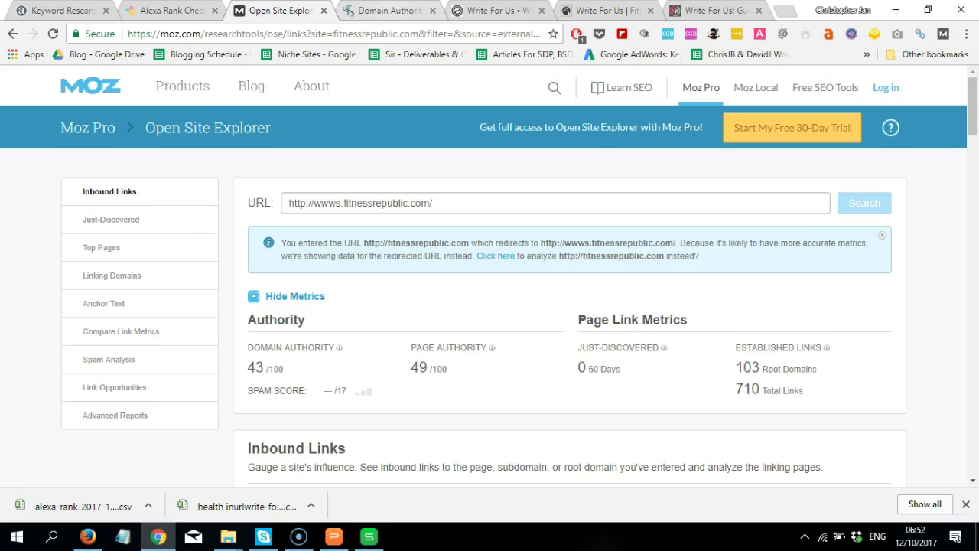
pyautogui.click(388, 10)
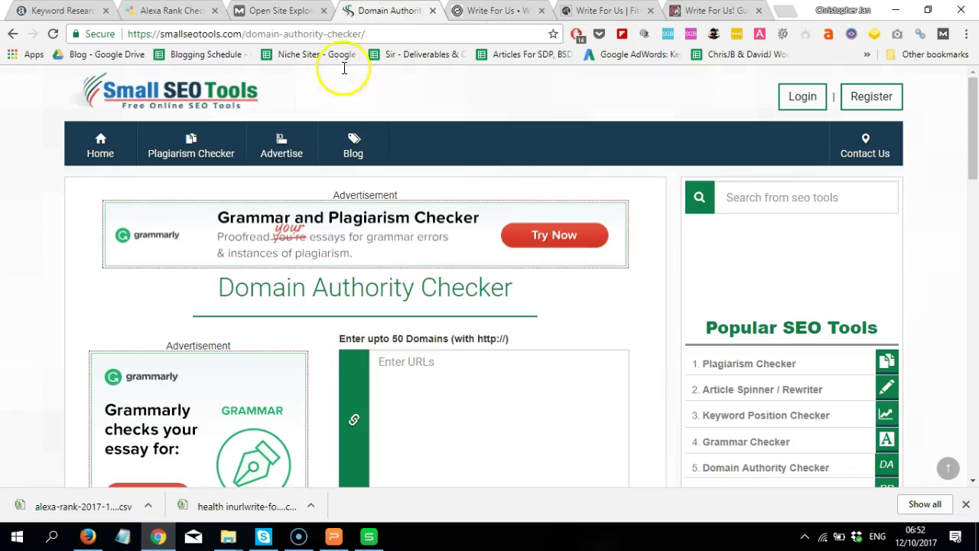
pyautogui.click(472, 401)
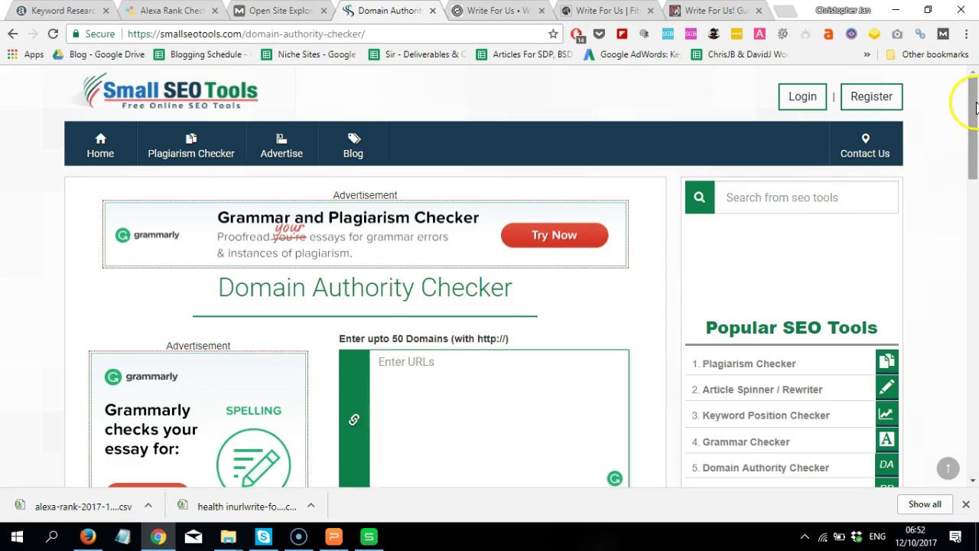
pyautogui.scroll(-2, 964, 110)
pyautogui.scroll(-2, 973, 120)
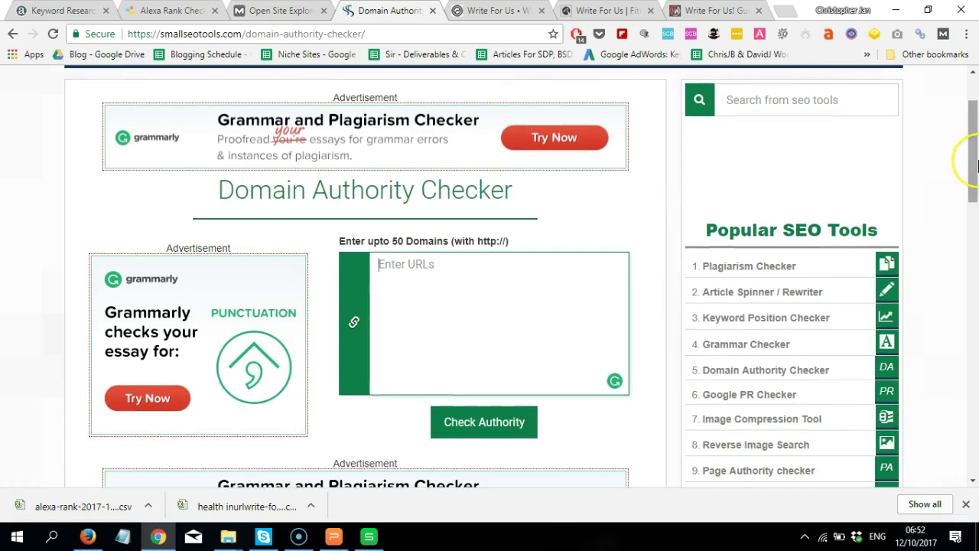
pyautogui.hotkey('ctrl', 'v')
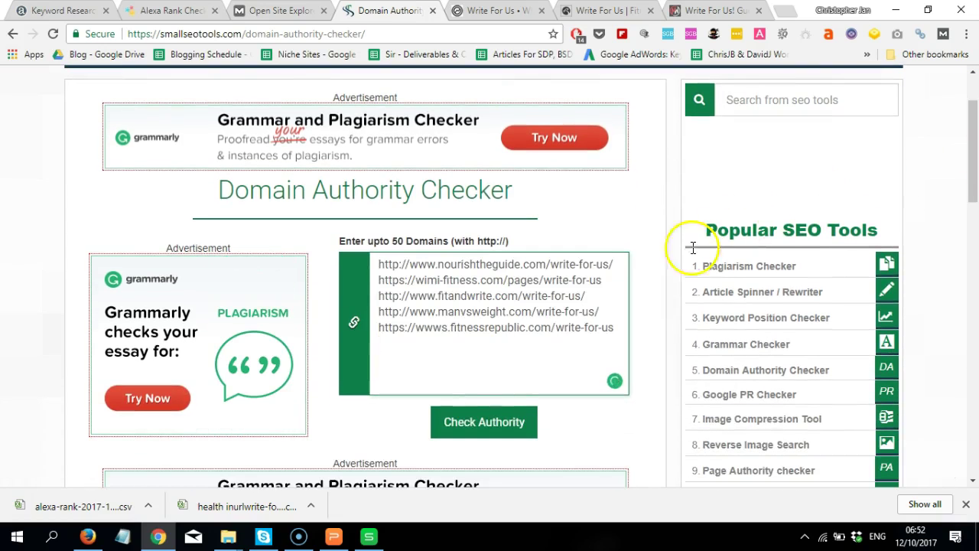
pyautogui.click(484, 422)
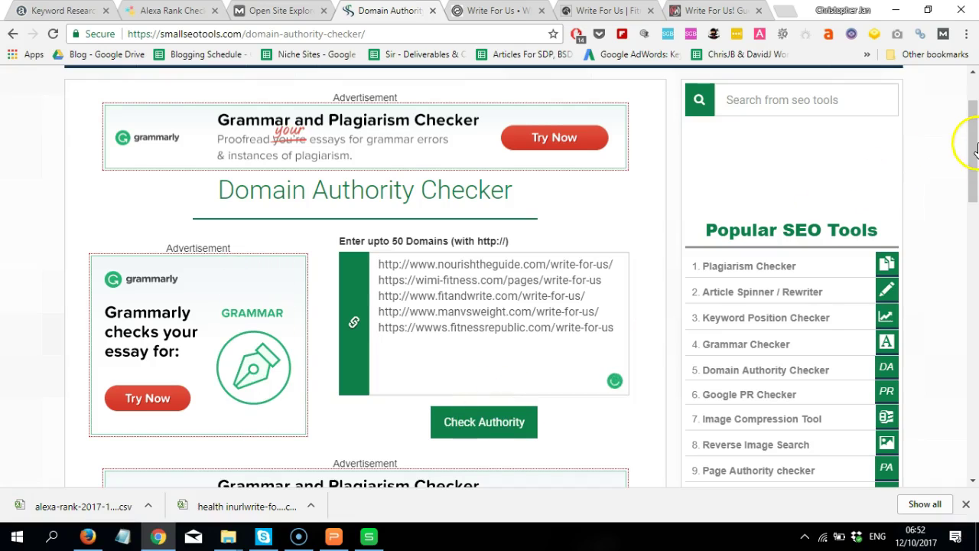
# Compare the domain authority of manvsweight.com and fitnessrepublic.com in the bulk checker's results table.
pyautogui.moveTo(976, 184); pyautogui.dragTo(976, 226)
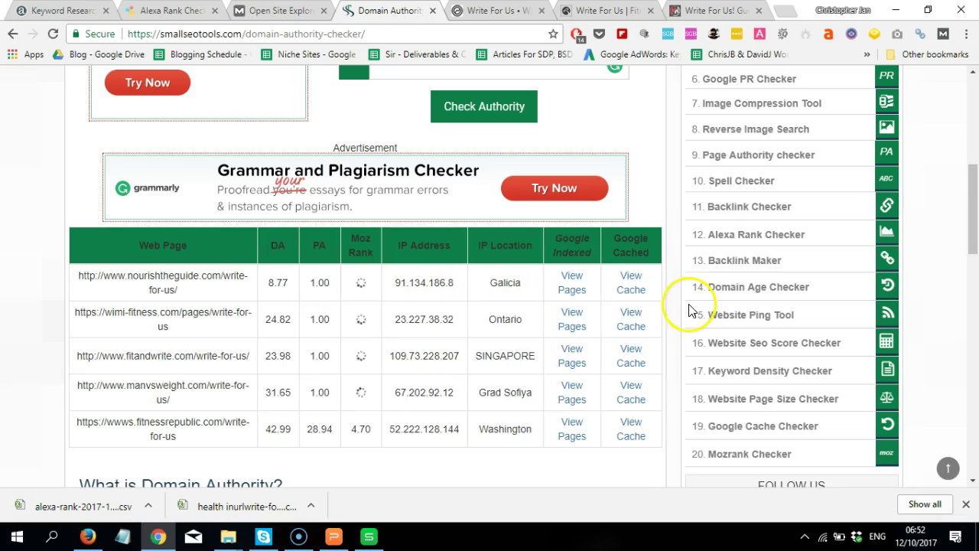
pyautogui.moveTo(295, 435); pyautogui.dragTo(247, 394)
pyautogui.click(247, 393)
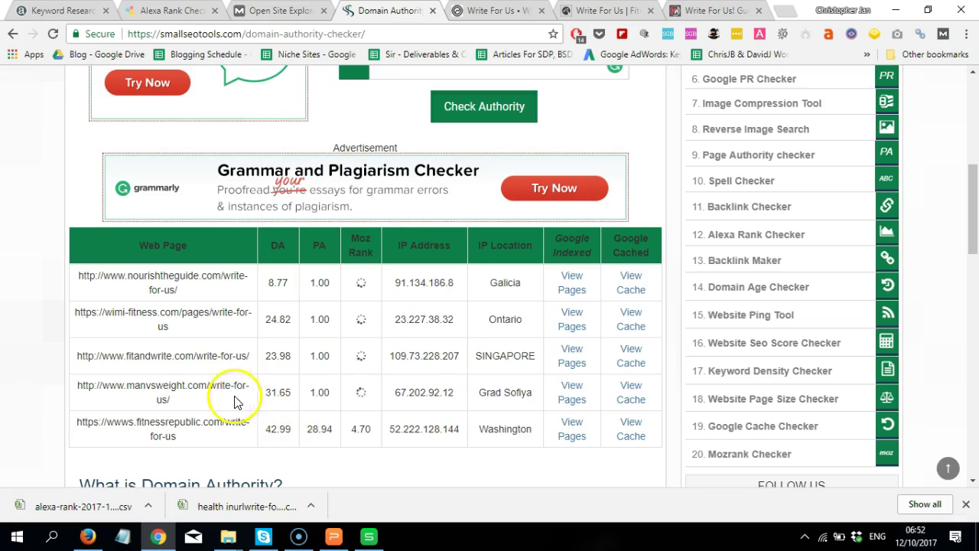
pyautogui.moveTo(79, 381); pyautogui.dragTo(160, 400)
pyautogui.click(135, 416)
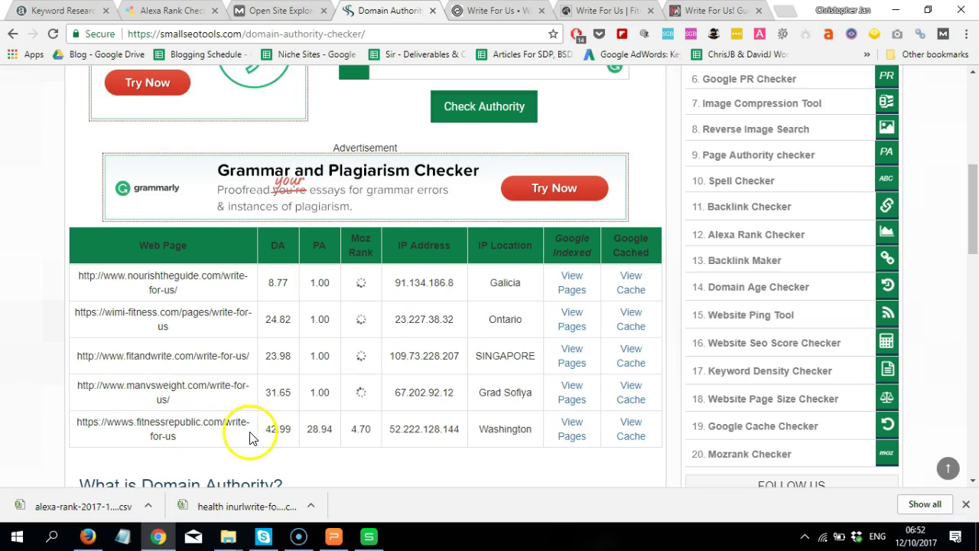
pyautogui.doubleClick(280, 430)
pyautogui.moveTo(265, 393); pyautogui.dragTo(281, 387)
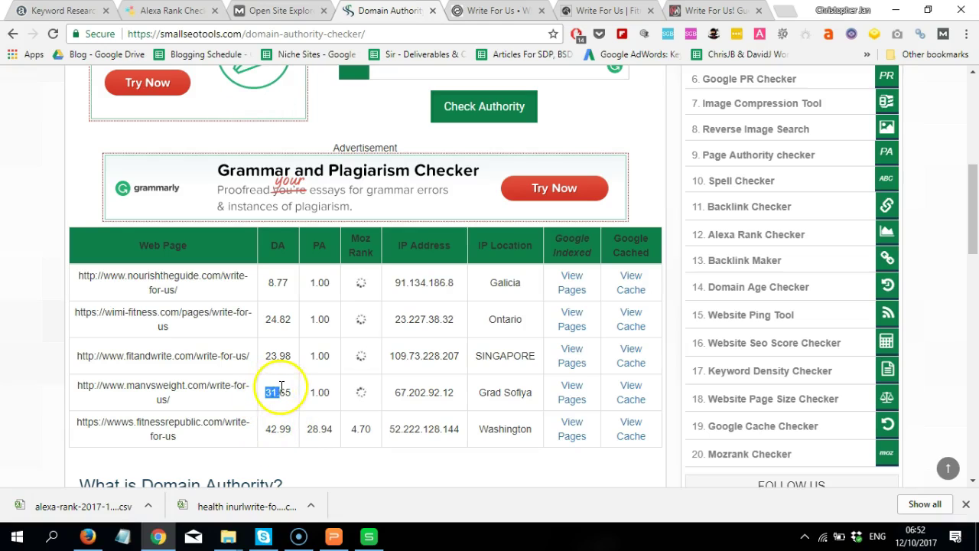
pyautogui.click(306, 425)
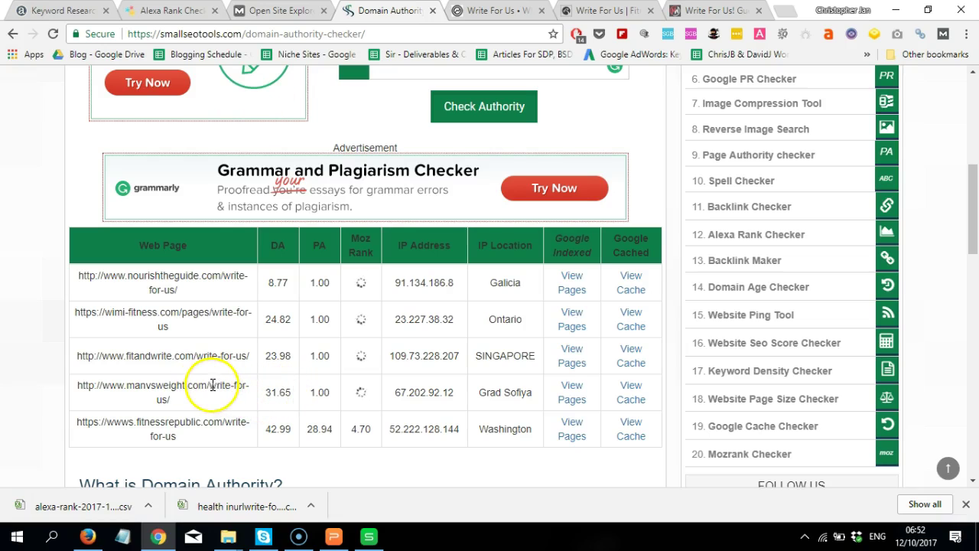
pyautogui.moveTo(206, 384); pyautogui.dragTo(75, 393)
pyautogui.hotkey('ctrl', 'c')
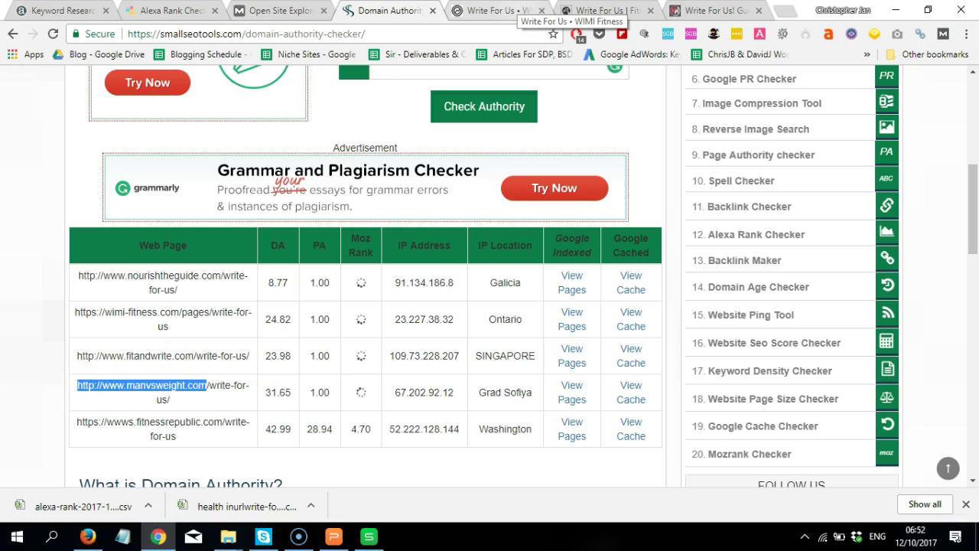
pyautogui.click(512, 10)
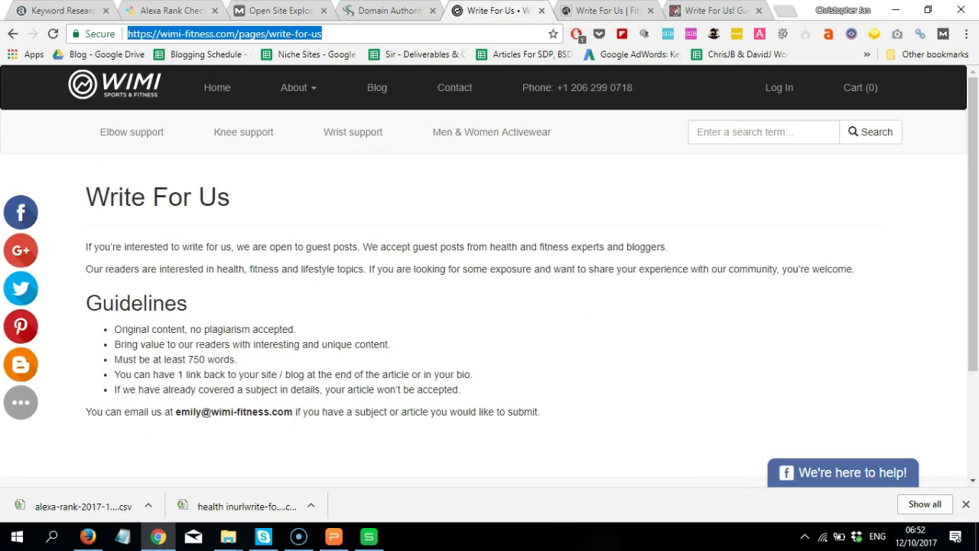
pyautogui.hotkey('ctrl', 'v')
pyautogui.press('Return')
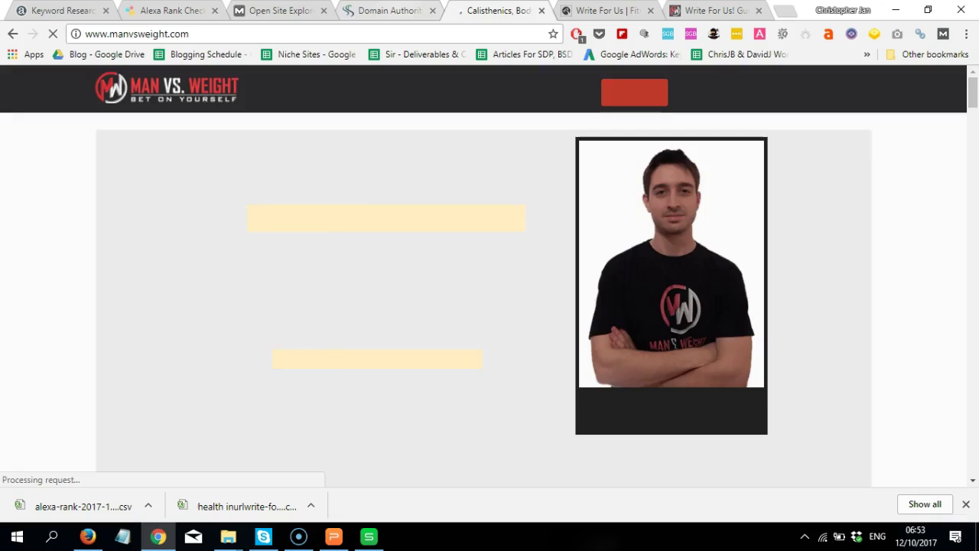
pyautogui.click(386, 11)
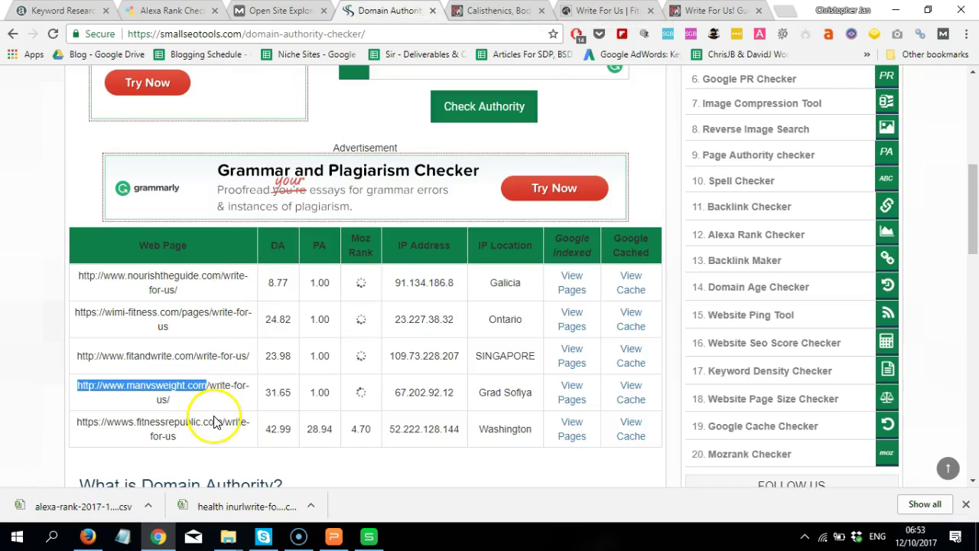
pyautogui.moveTo(224, 422); pyautogui.dragTo(78, 429)
pyautogui.hotkey('ctrl', 'c')
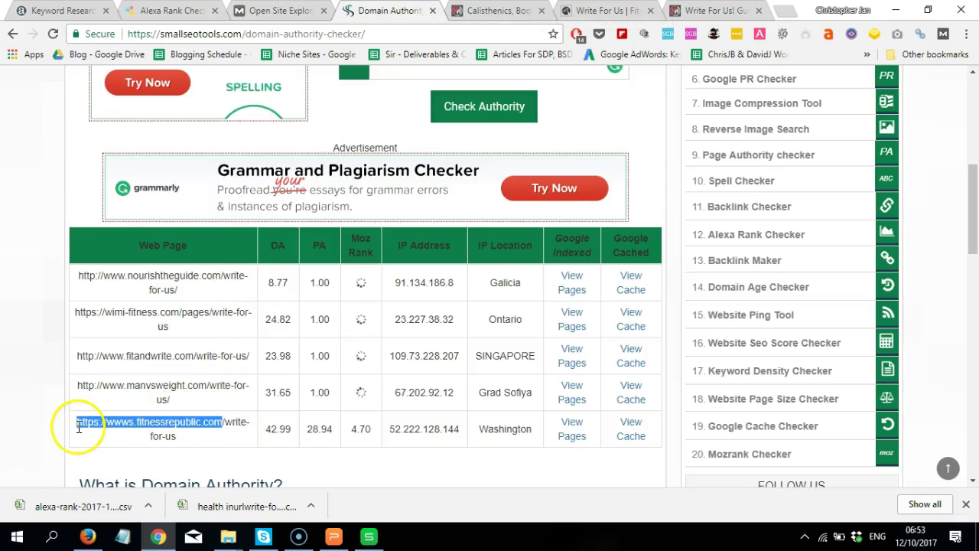
pyautogui.rightClick(78, 428)
pyautogui.hotkey('ctrl', 'Tab')
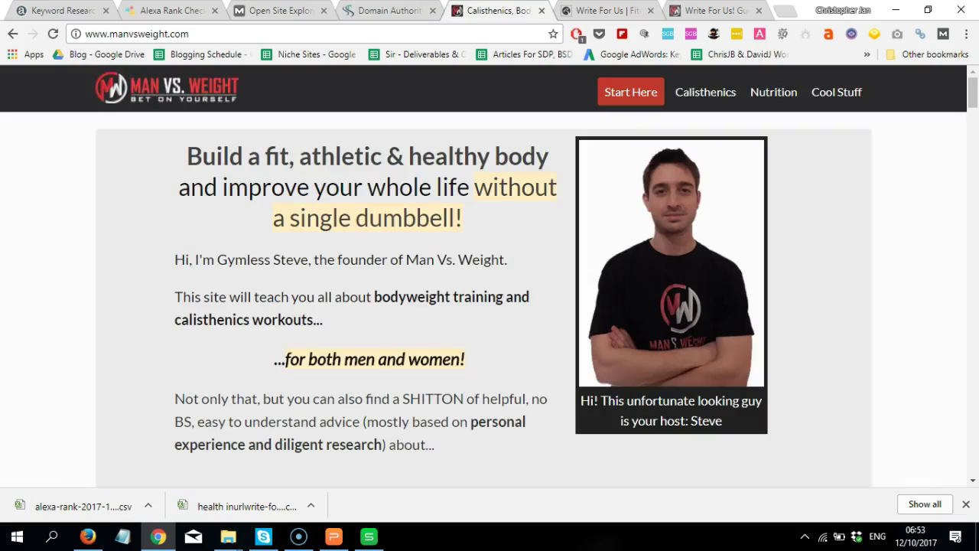
pyautogui.hotkey('ctrl', 'Tab')
pyautogui.click(501, 35)
pyautogui.write('http://www.manvsweight.com/')
pyautogui.press('Return')
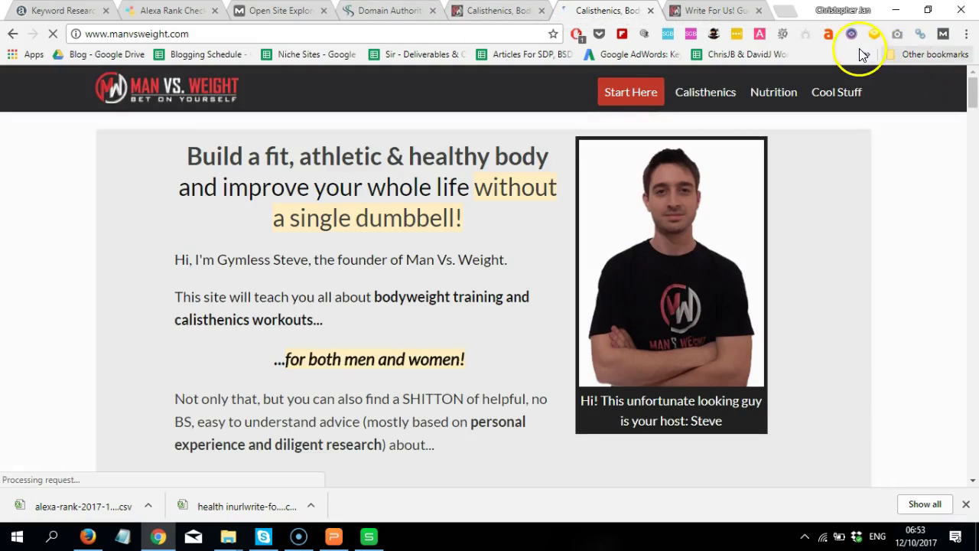
pyautogui.click(650, 10)
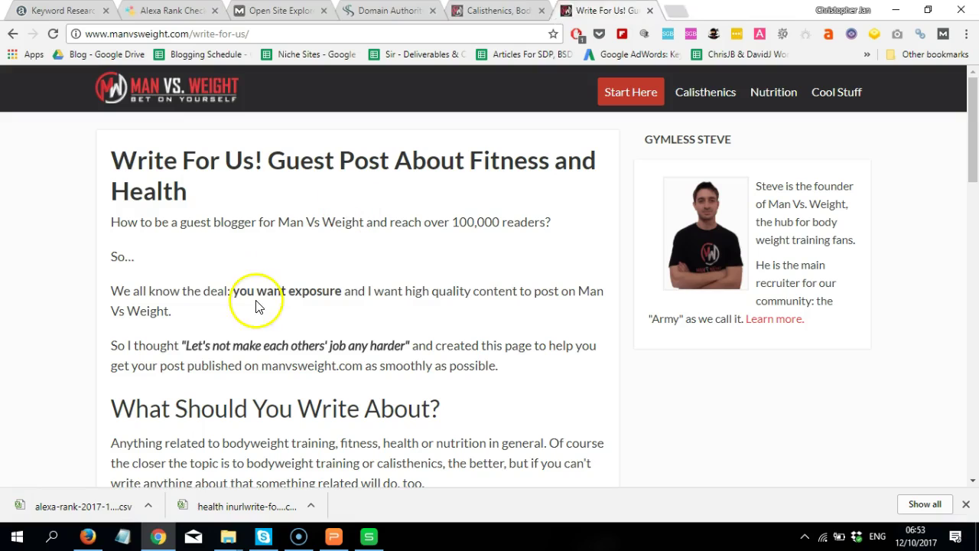
pyautogui.click(328, 10)
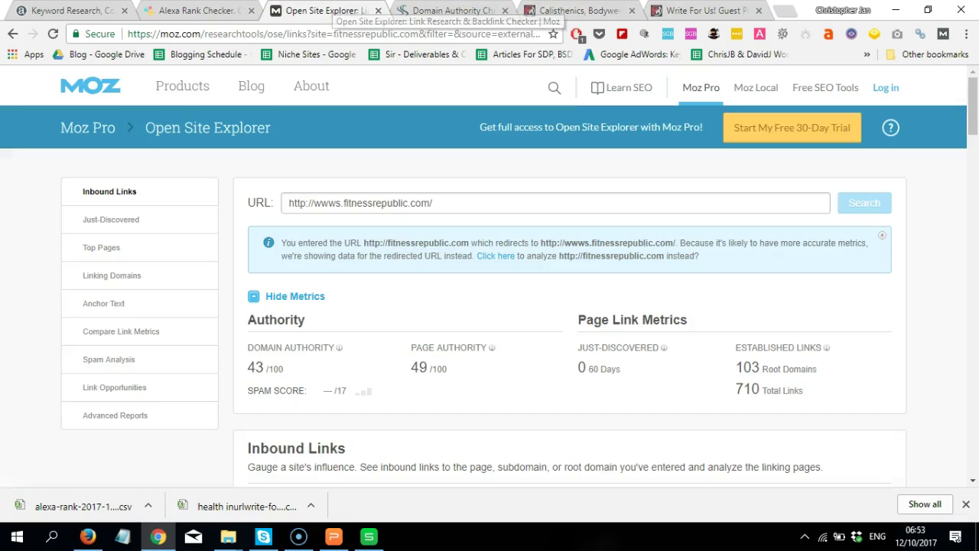
pyautogui.click(448, 10)
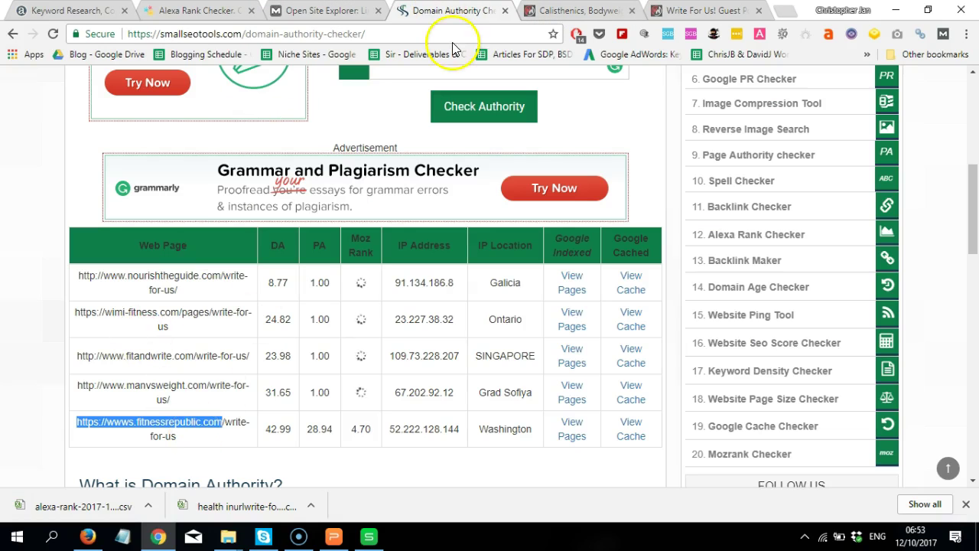
pyautogui.click(705, 11)
pyautogui.click(520, 37)
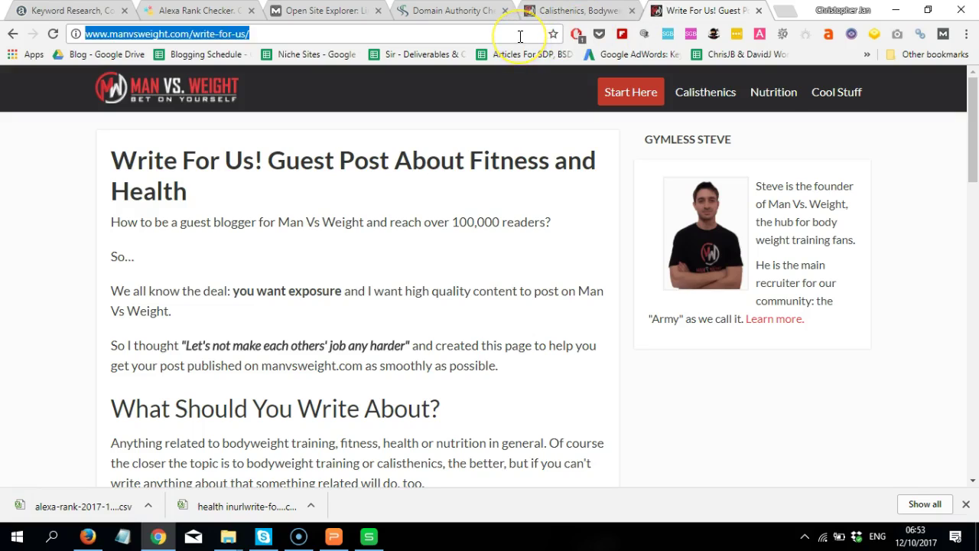
pyautogui.hotkey('ctrl', 'v')
pyautogui.press('Return')
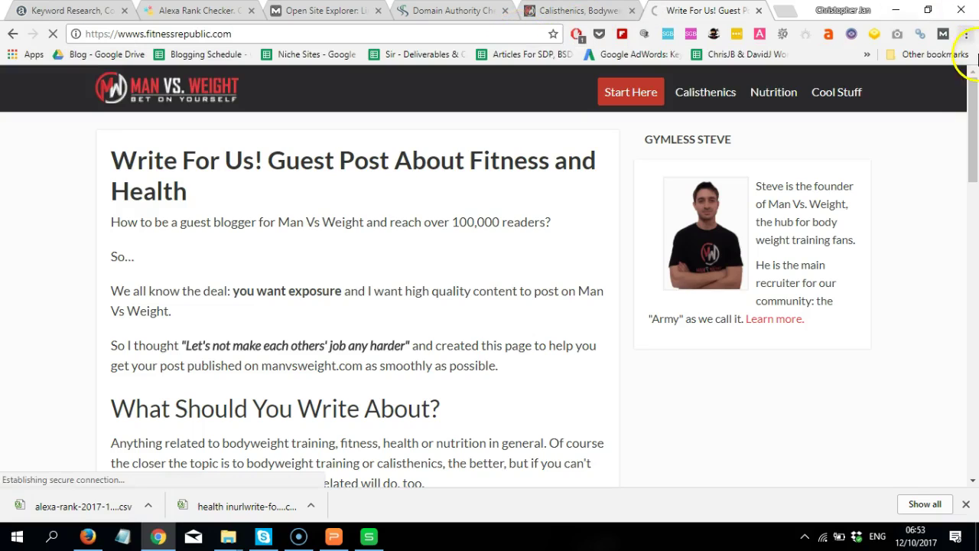
# Compare the Man Vs. Weight and Fitness Republic homepages, including their navigation categories, overall layout and footer content.
pyautogui.hotkey('ctrl', 'shift', 'Tab')
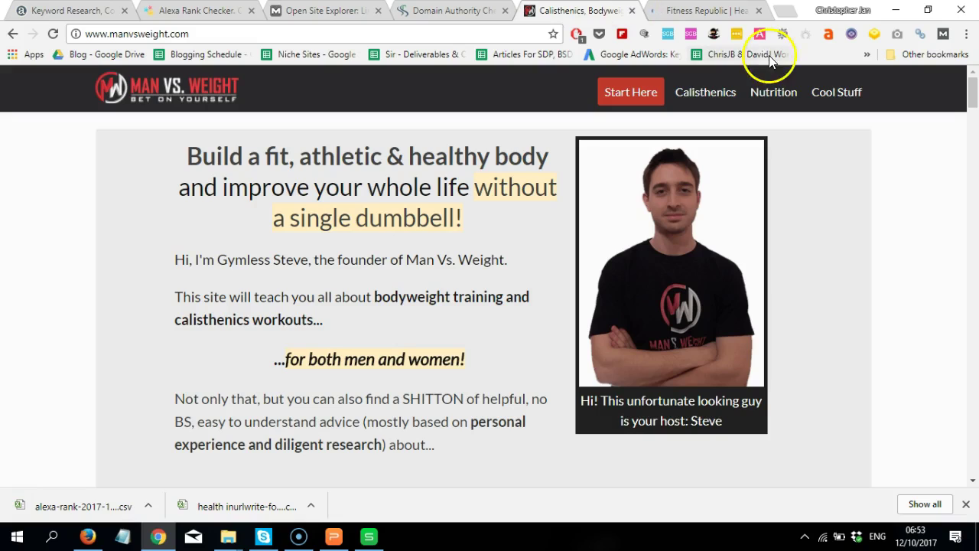
pyautogui.moveTo(973, 91); pyautogui.dragTo(975, 55)
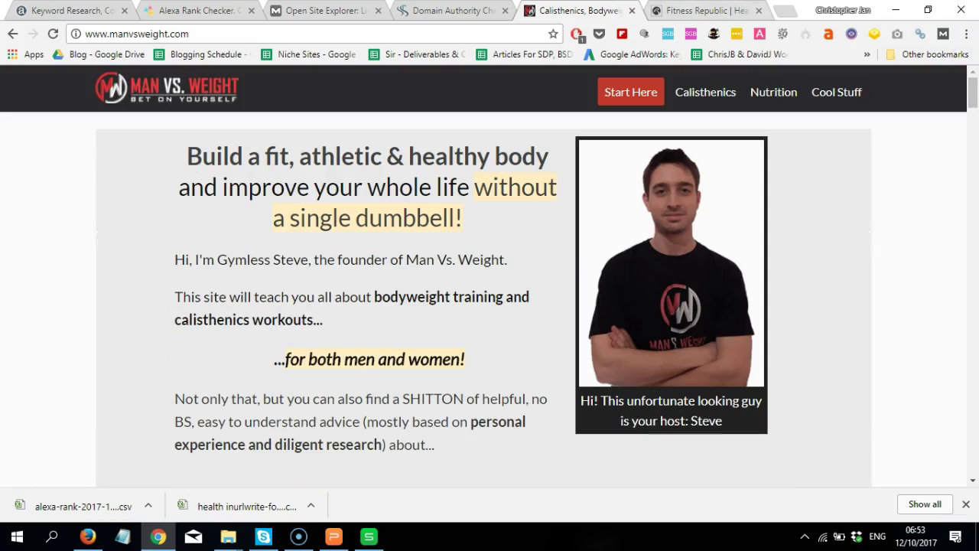
pyautogui.hotkey('ctrl', 'Tab')
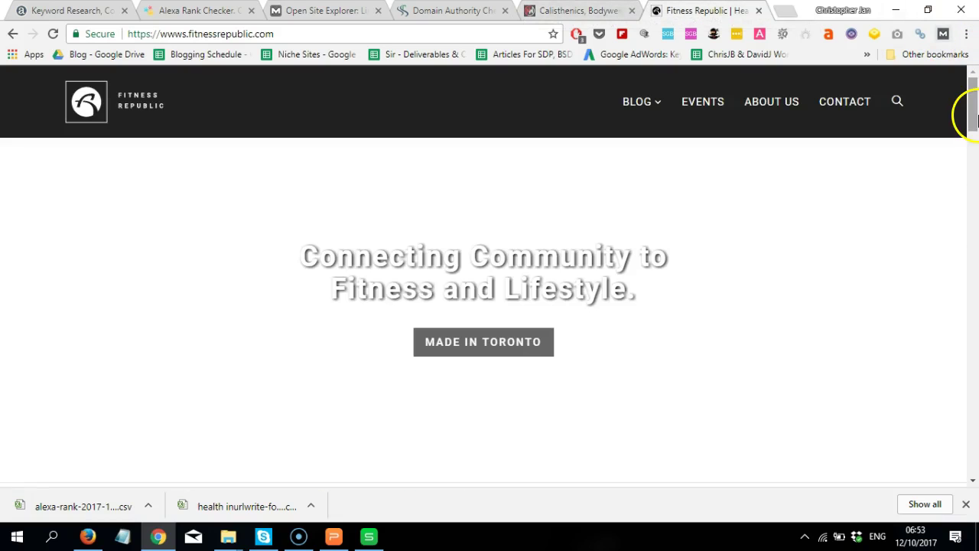
pyautogui.moveTo(970, 118); pyautogui.dragTo(977, 499)
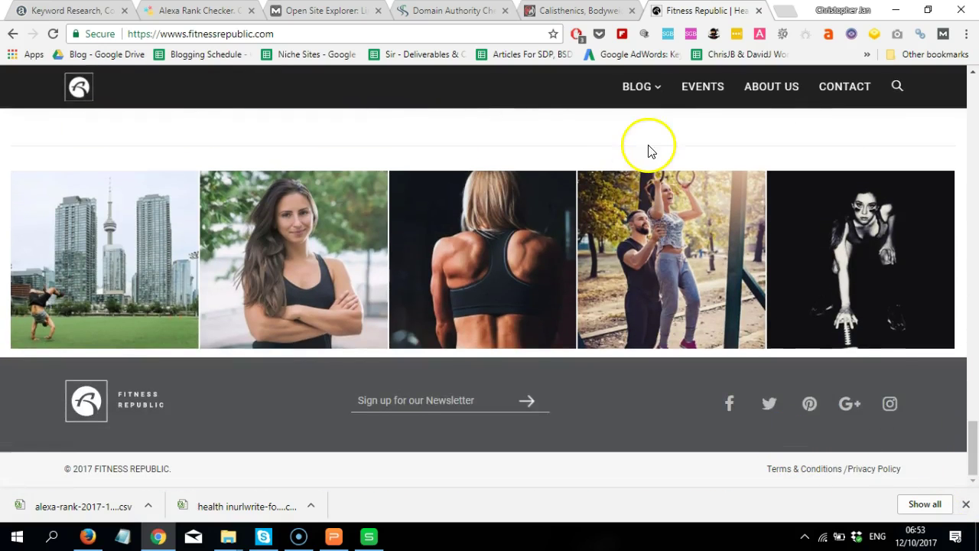
pyautogui.click(586, 10)
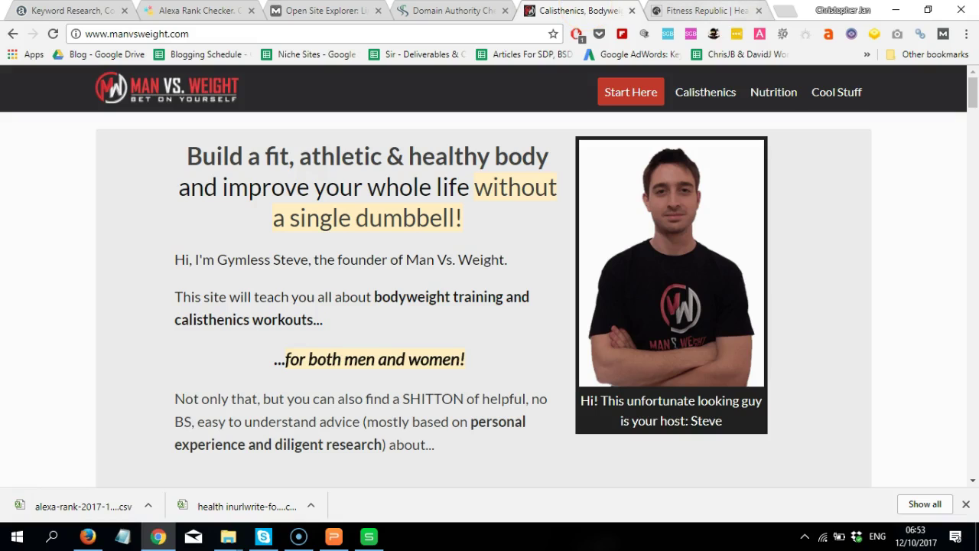
pyautogui.click(704, 11)
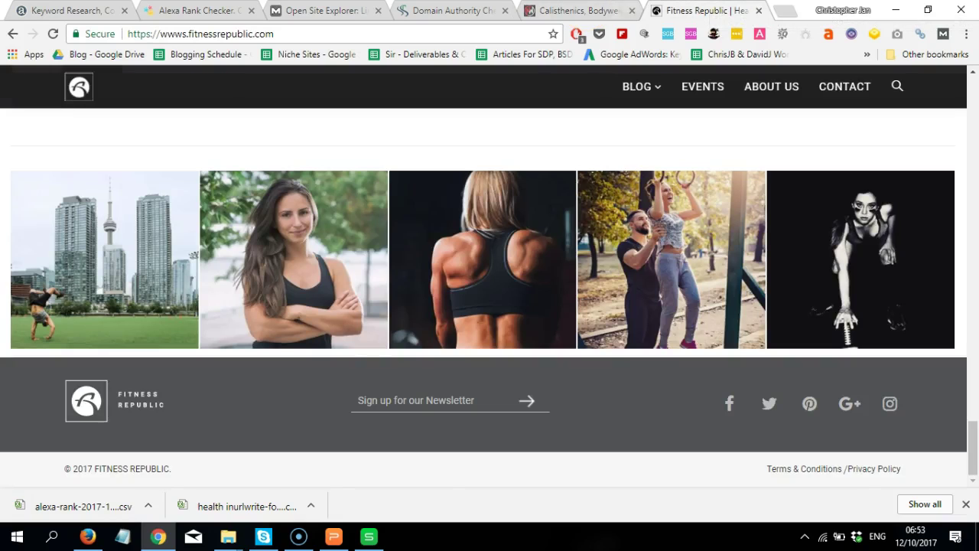
pyautogui.hotkey('ctrl', 'shift', 'Tab')
pyautogui.moveTo(974, 99)
pyautogui.mouseDown()
pyautogui.moveTo(975, 467)
pyautogui.moveTo(967, 87)
pyautogui.mouseUp()
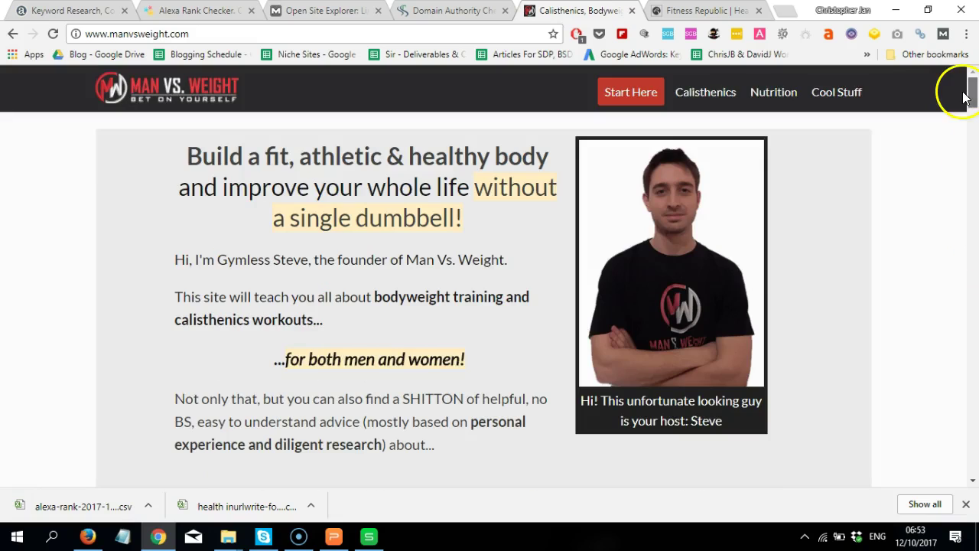
pyautogui.moveTo(854, 97)
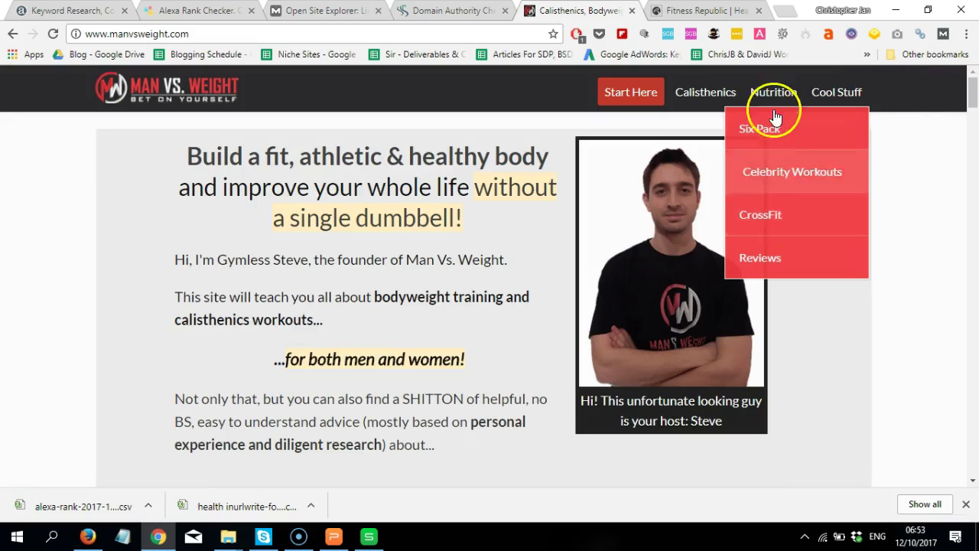
pyautogui.moveTo(698, 99)
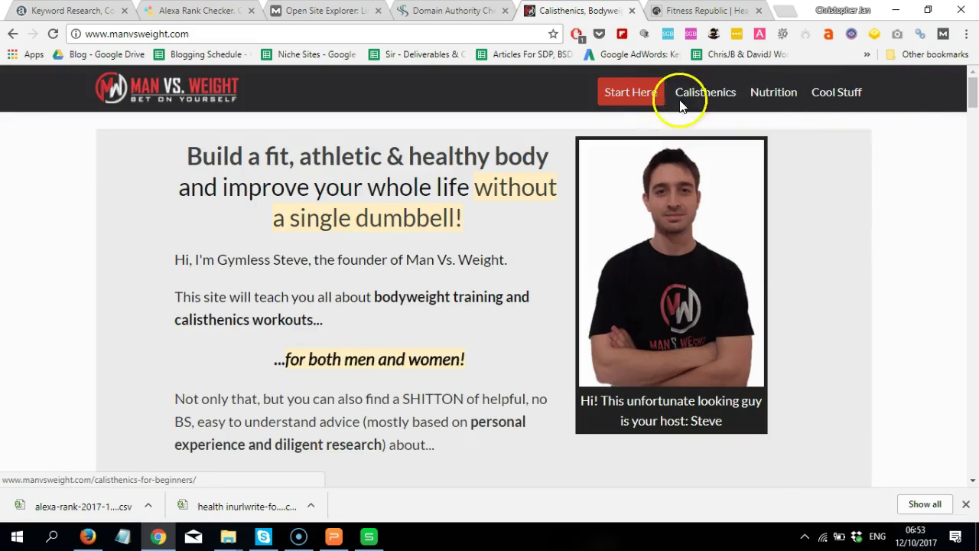
pyautogui.moveTo(974, 91)
pyautogui.mouseDown()
pyautogui.moveTo(968, 482)
pyautogui.moveTo(976, 72)
pyautogui.mouseUp()
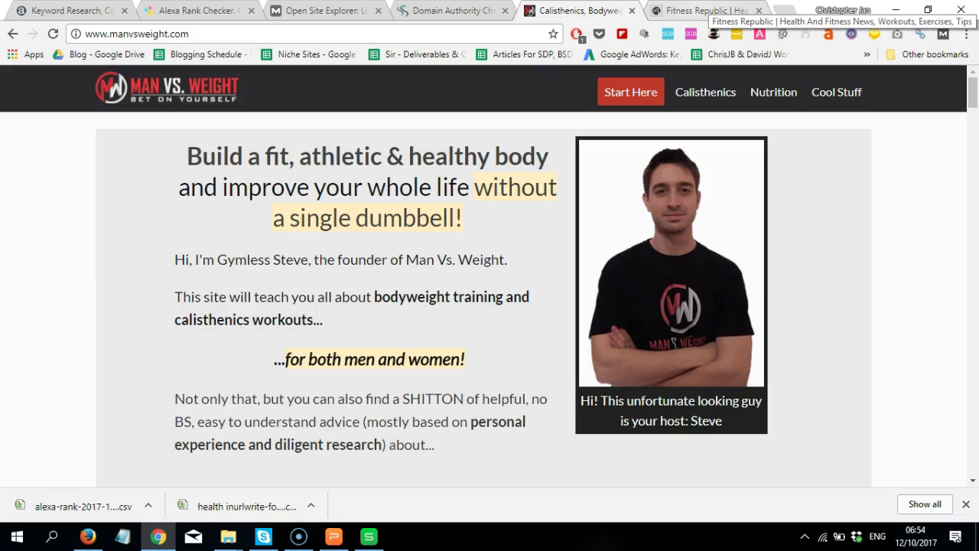
# Open Fitness Republic's Facebook page from the social links in its website footer.
pyautogui.click(702, 10)
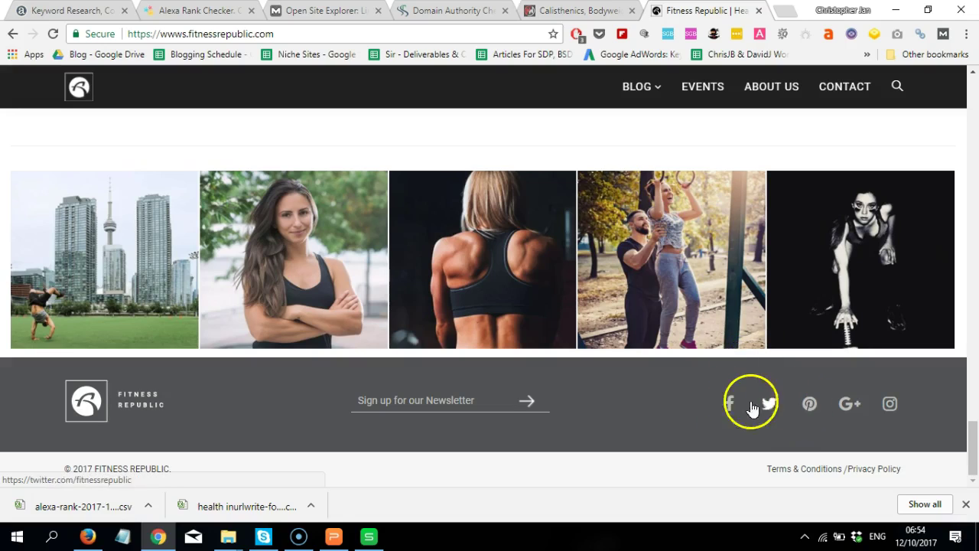
pyautogui.click(729, 403)
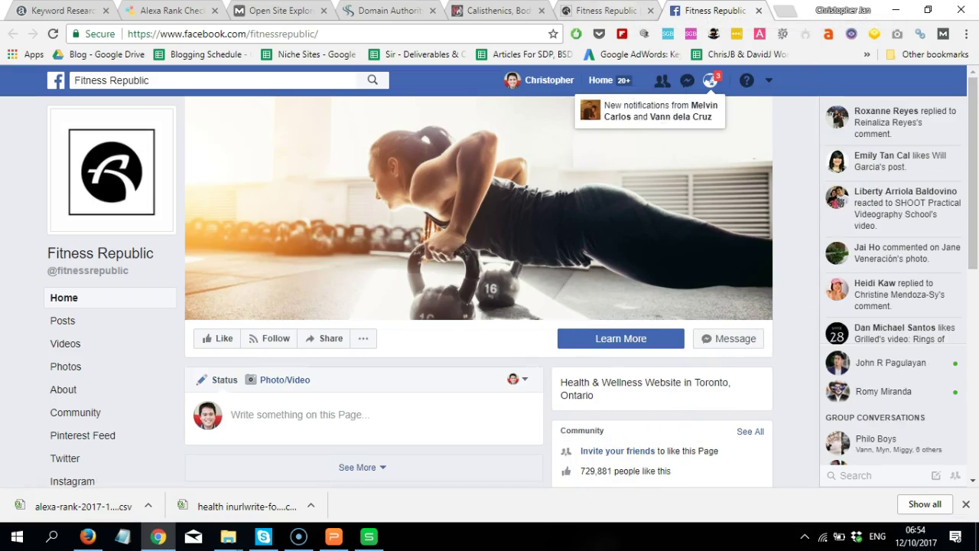
# Compare the Fitness Republic homepage with the Man Vs. Weight homepage again as candidate guest post sites.
pyautogui.click(612, 10)
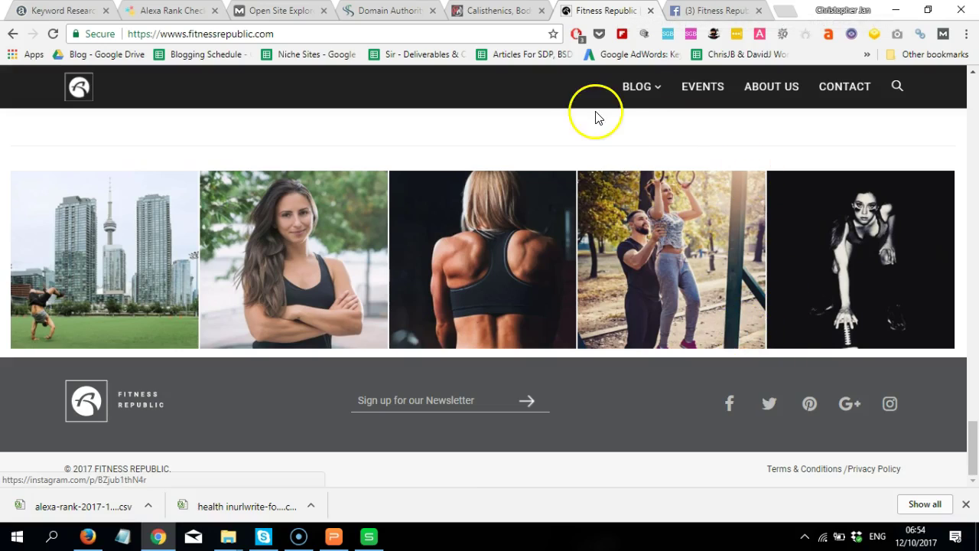
pyautogui.hotkey('ctrl', 'shift', 'Tab')
pyautogui.click(585, 8)
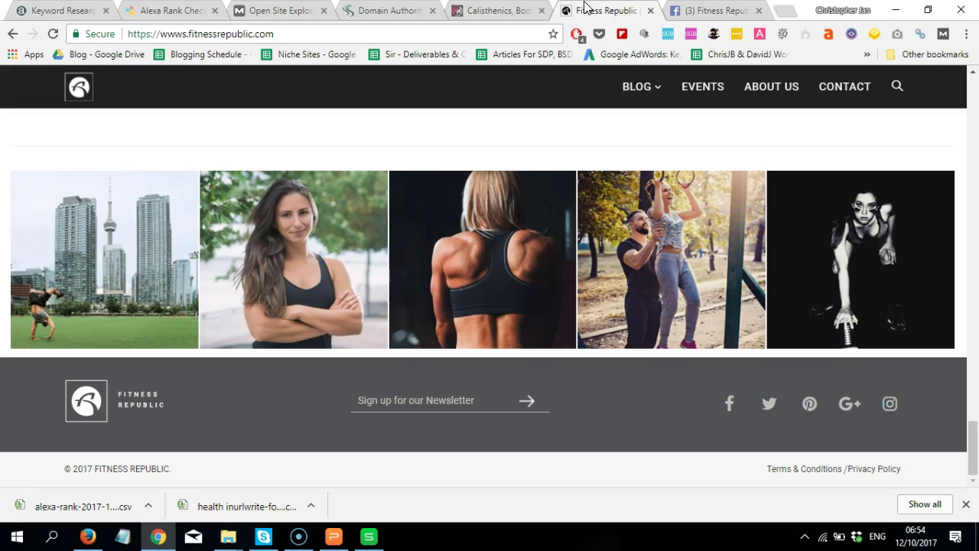
pyautogui.hotkey('ctrl', 'shift', 'Tab')
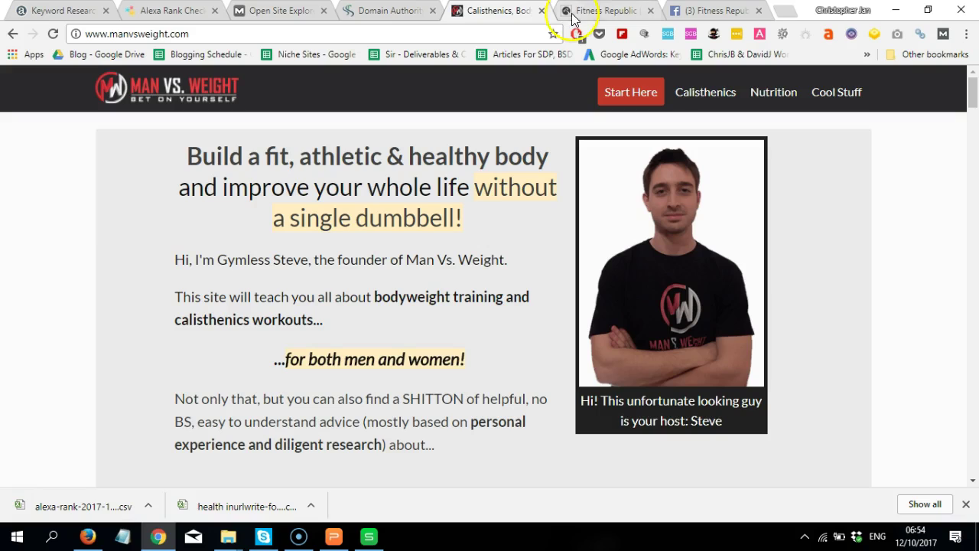
pyautogui.click(573, 17)
pyautogui.hotkey('ctrl', 'shift', 'Tab')
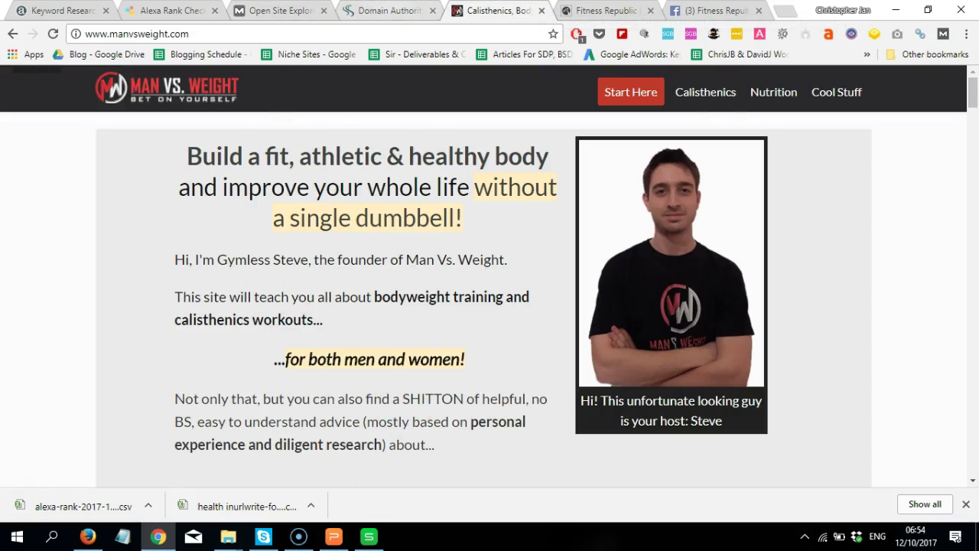
# Review the domain authority scores of the five write-for-us pages and check them against the sites' Alexa global ranks.
pyautogui.hotkey('ctrl', 'shift', 'Tab')
pyautogui.moveTo(267, 282); pyautogui.dragTo(304, 429)
pyautogui.rightClick(298, 425)
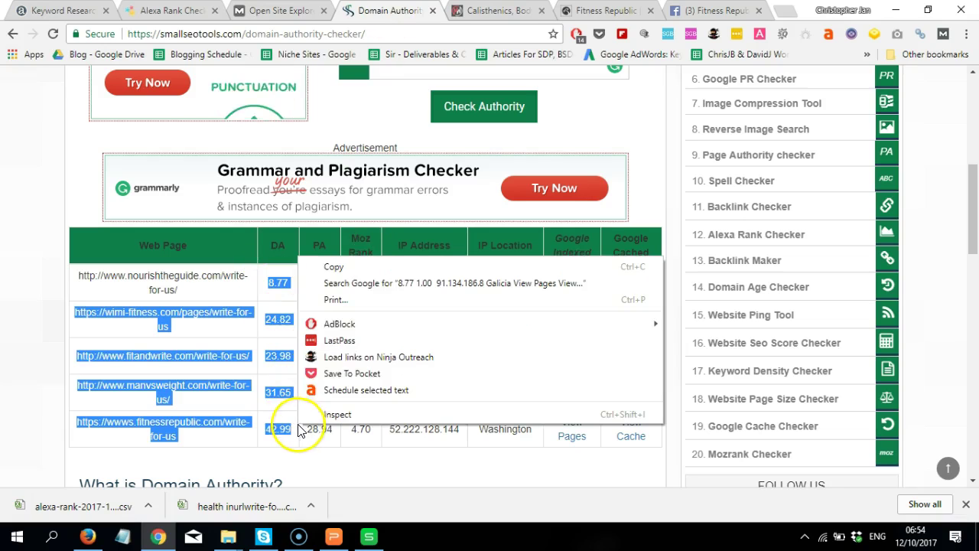
pyautogui.click(260, 288)
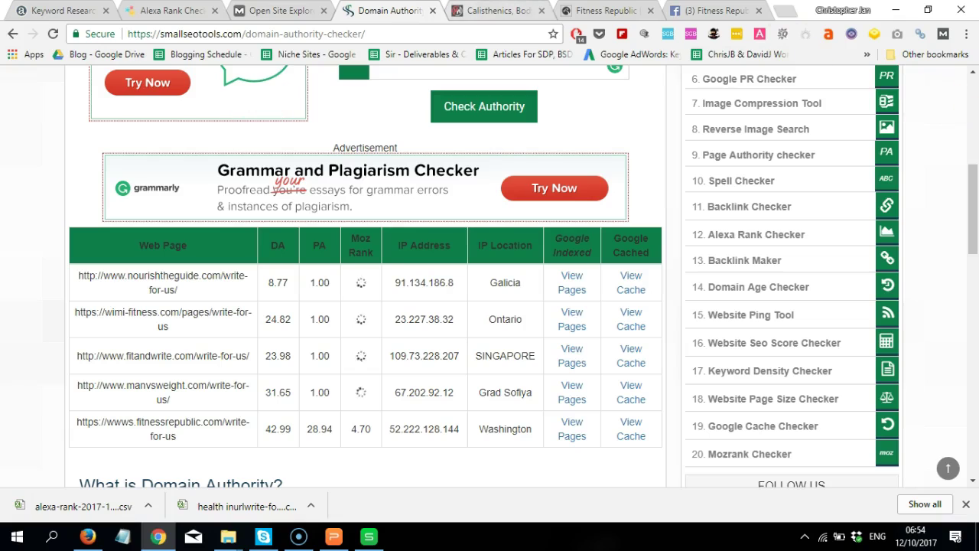
pyautogui.hotkey('ctrl', 'shift', 'Tab')
pyautogui.hotkey('ctrl', 'shift', 'Tab')
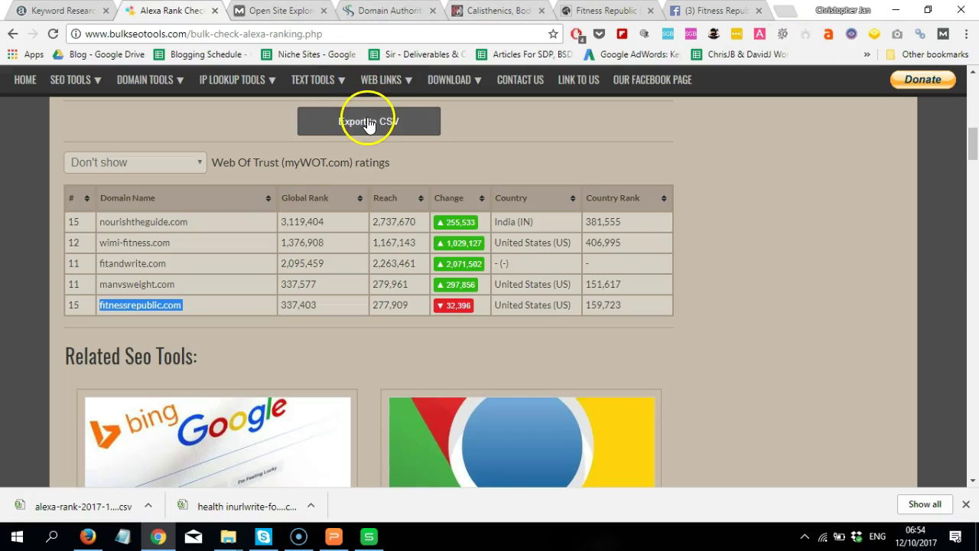
pyautogui.hotkey('ctrl', 'Tab')
pyautogui.hotkey('ctrl', 'Tab')
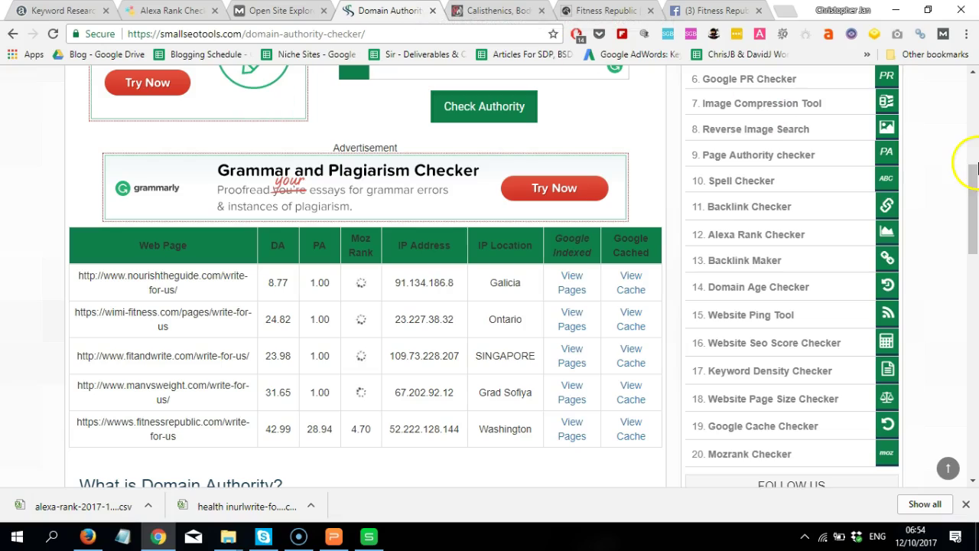
# Examine the DA scores from wimi-fitness.com through Fitness Republic in the results table, and revisit the Fitness Republic homepage for comparison.
pyautogui.moveTo(976, 168); pyautogui.dragTo(970, 197)
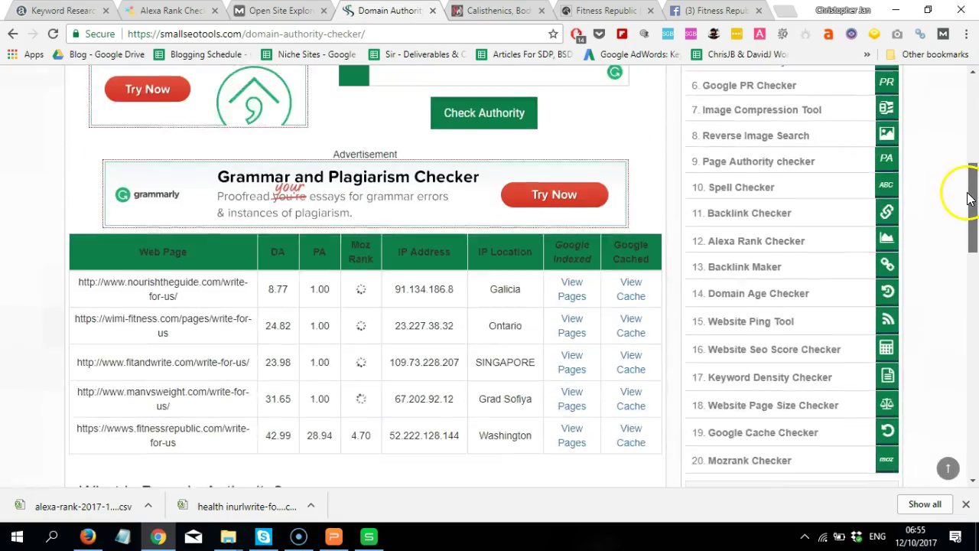
pyautogui.scroll(-1, 968, 197)
pyautogui.doubleClick(631, 297)
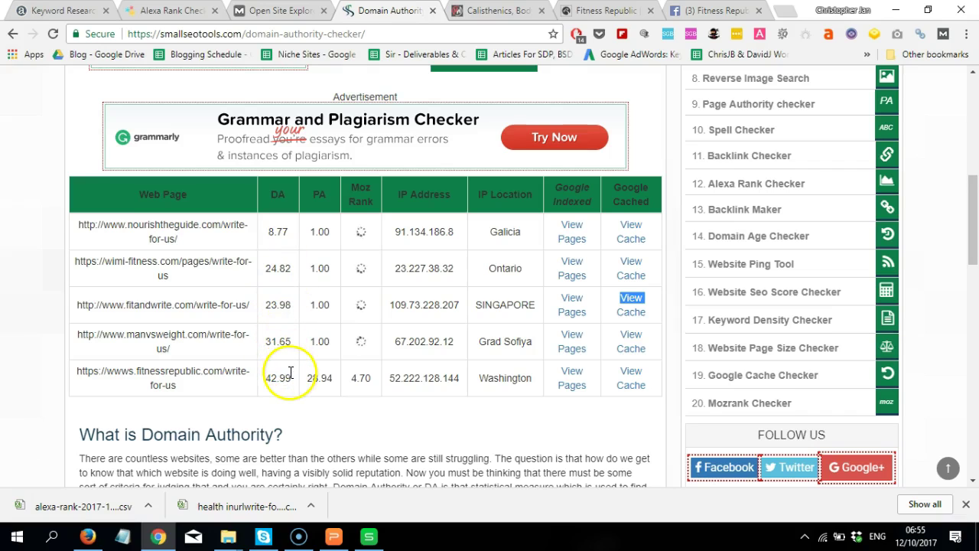
pyautogui.moveTo(290, 373); pyautogui.dragTo(255, 288)
pyautogui.click(255, 289)
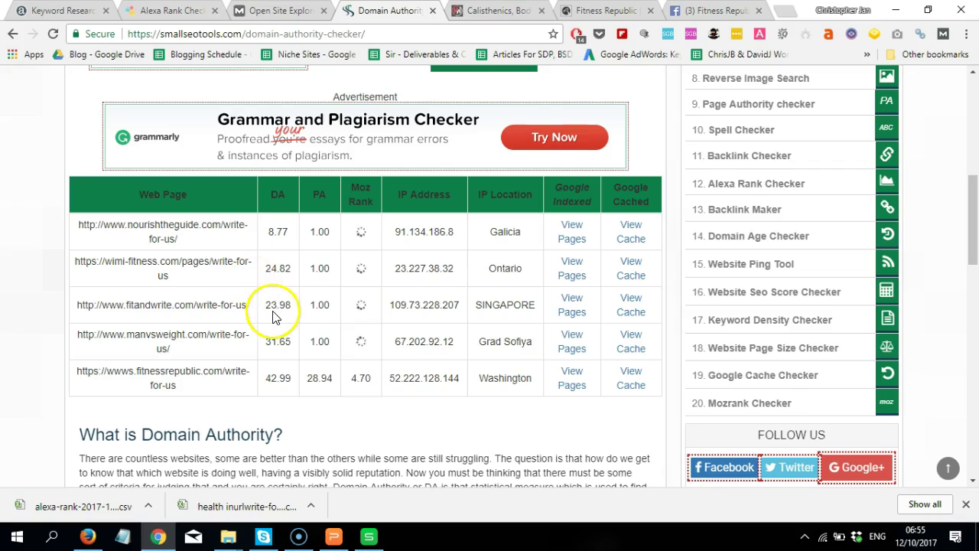
pyautogui.moveTo(262, 269); pyautogui.dragTo(294, 372)
pyautogui.click(295, 375)
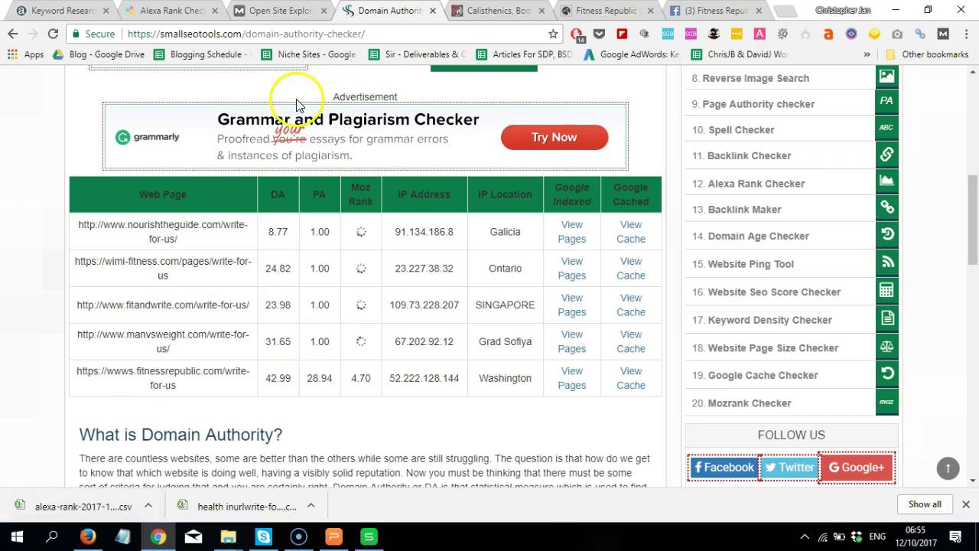
pyautogui.hotkey('ctrl', 'Tab')
pyautogui.hotkey('ctrl', 'Tab')
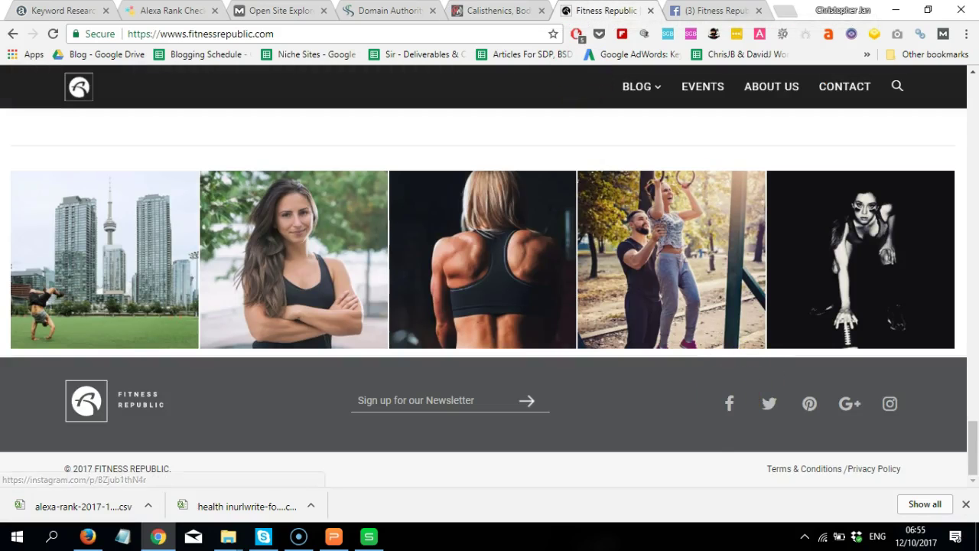
pyautogui.hotkey('ctrl', 'shift', 'Tab')
pyautogui.hotkey('ctrl', 'shift', 'Tab')
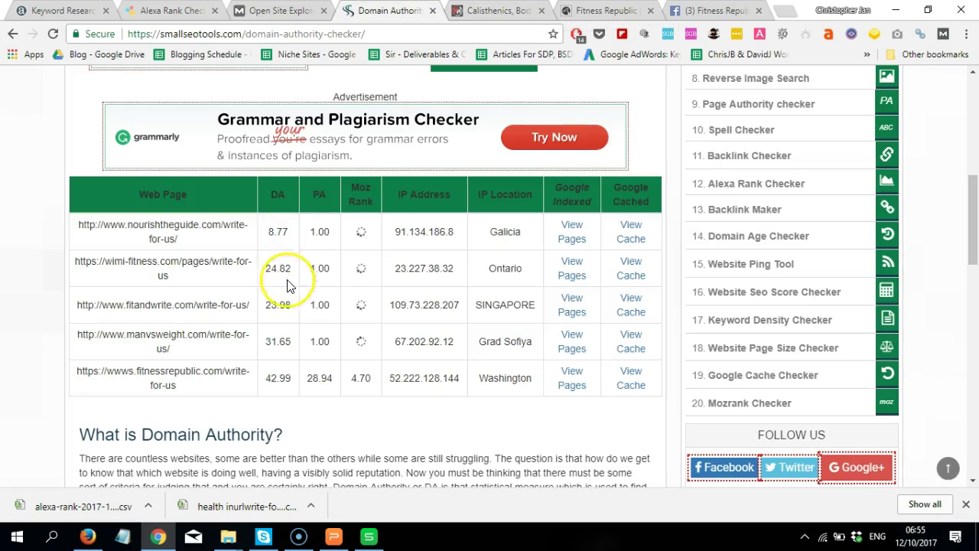